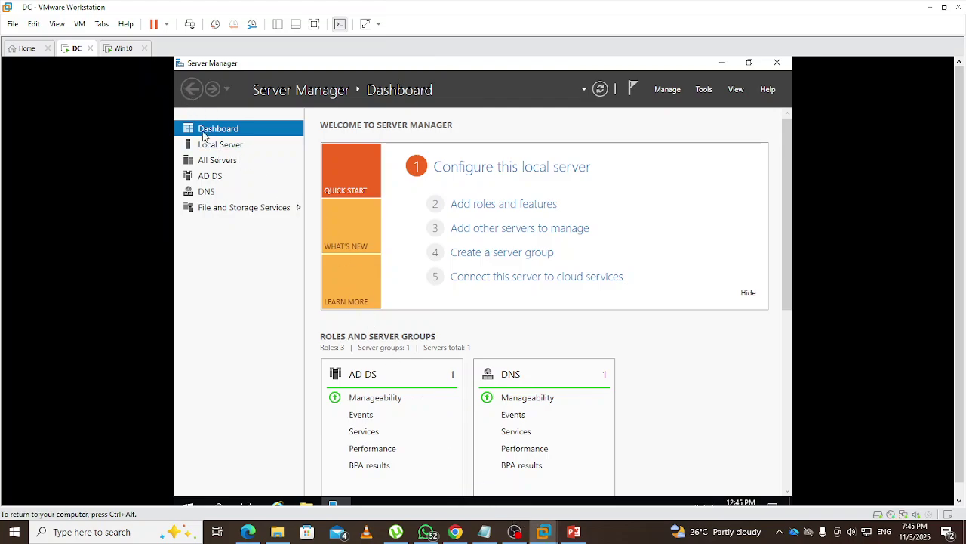
Switch VMware Workstation from the DC server to the Win10 virtual machine tab
{"action": "left_click", "coordinate": [119, 49]}
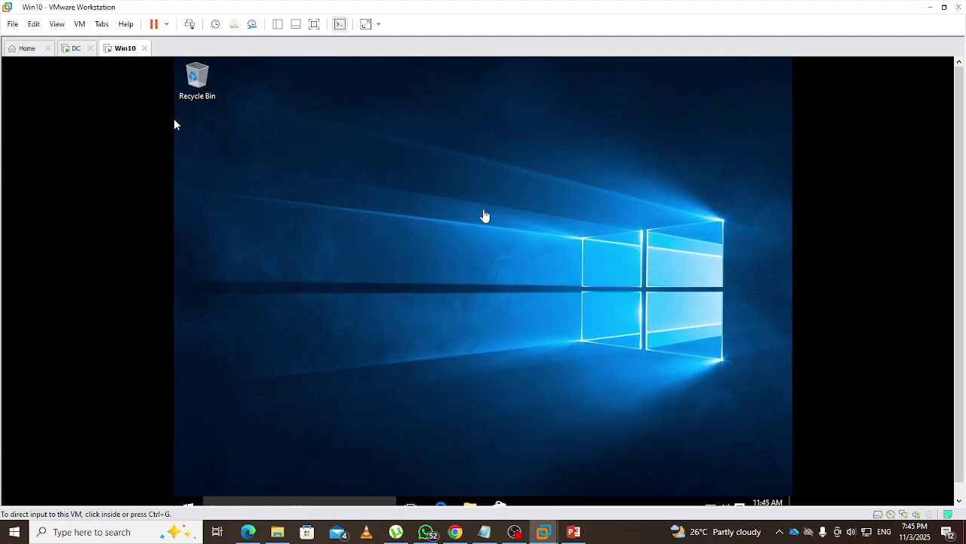
Open File Explorer inside the Win10 VM and bring up This PC's context menu
{"action": "left_click", "coordinate": [174, 124]}
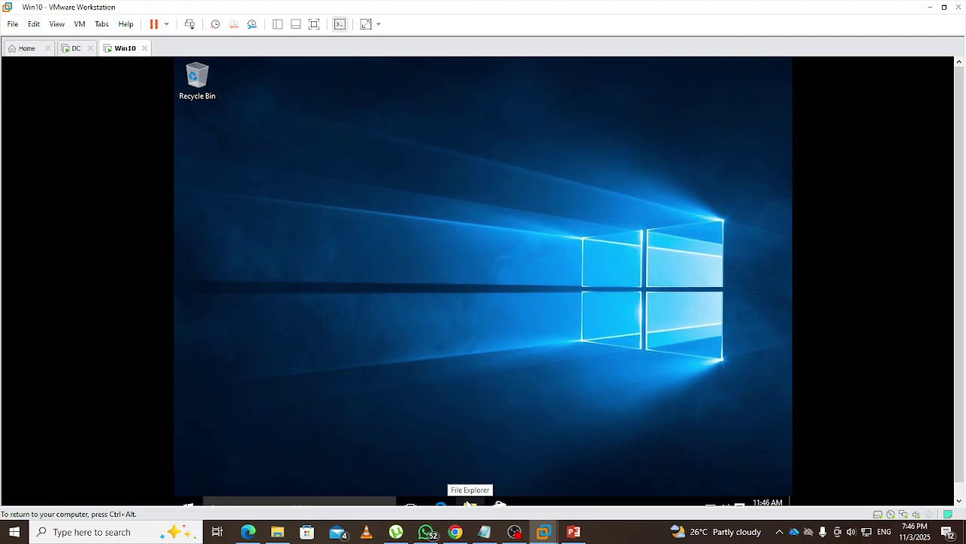
{"action": "left_click", "coordinate": [468, 504]}
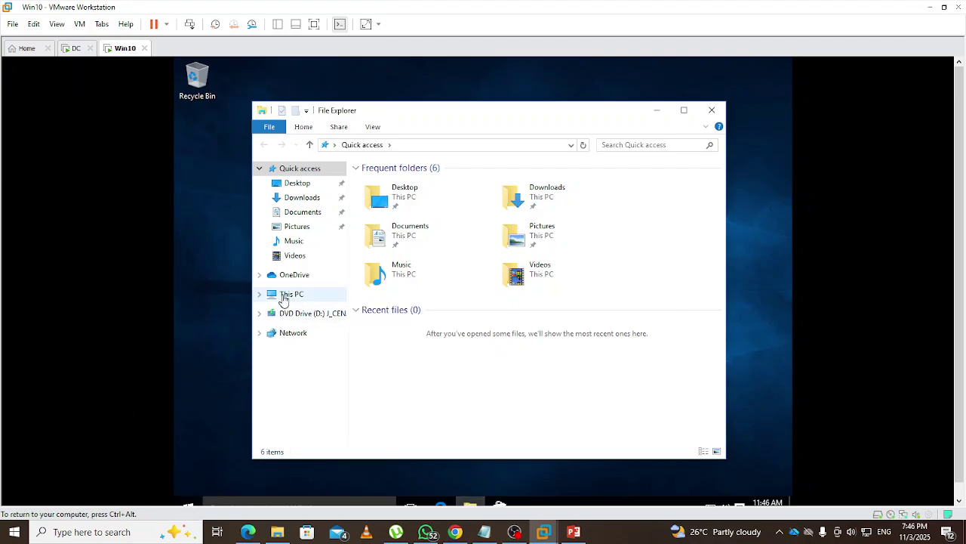
{"action": "right_click", "coordinate": [283, 297]}
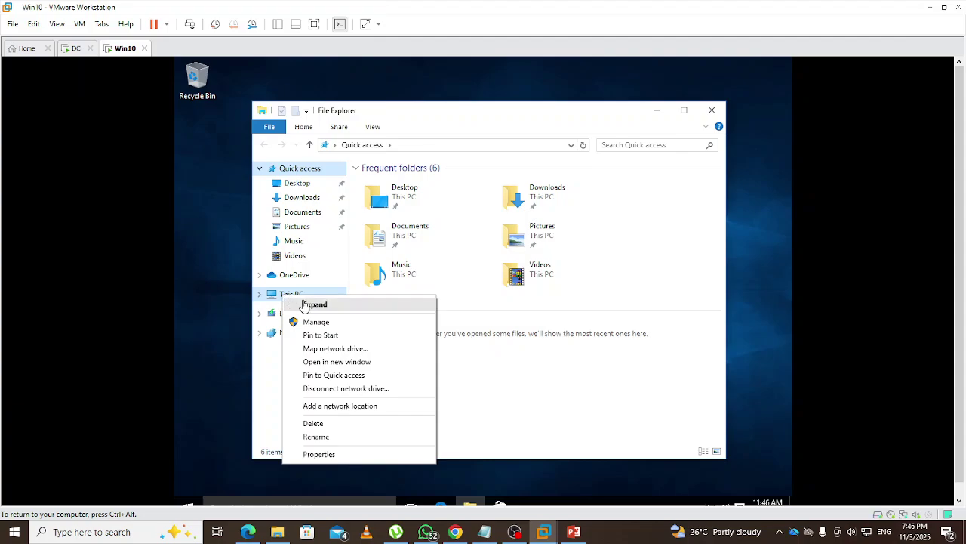
Change the computer name from DESKTOP-1A9FDVQ to Win-10 and accept the restart-required notice
{"action": "left_click", "coordinate": [319, 455]}
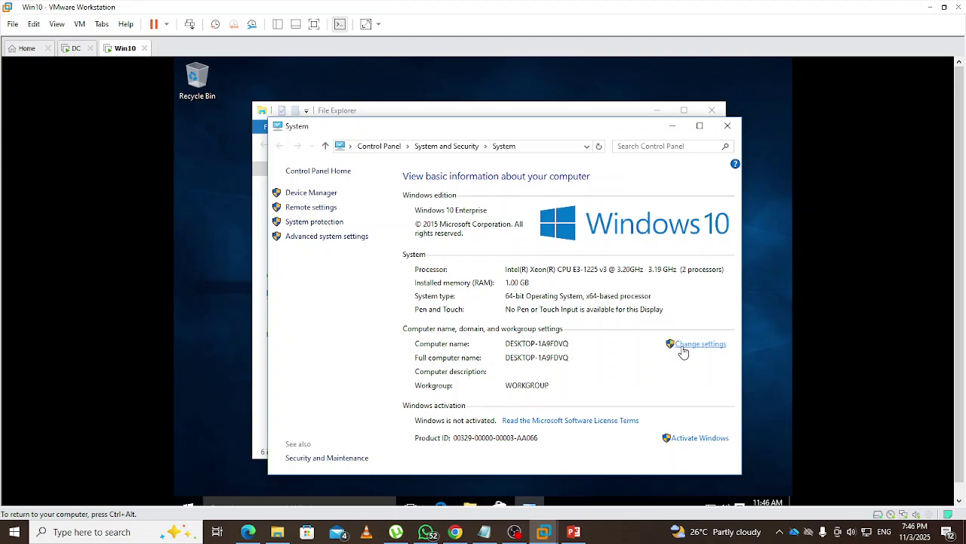
{"action": "left_click", "coordinate": [699, 346]}
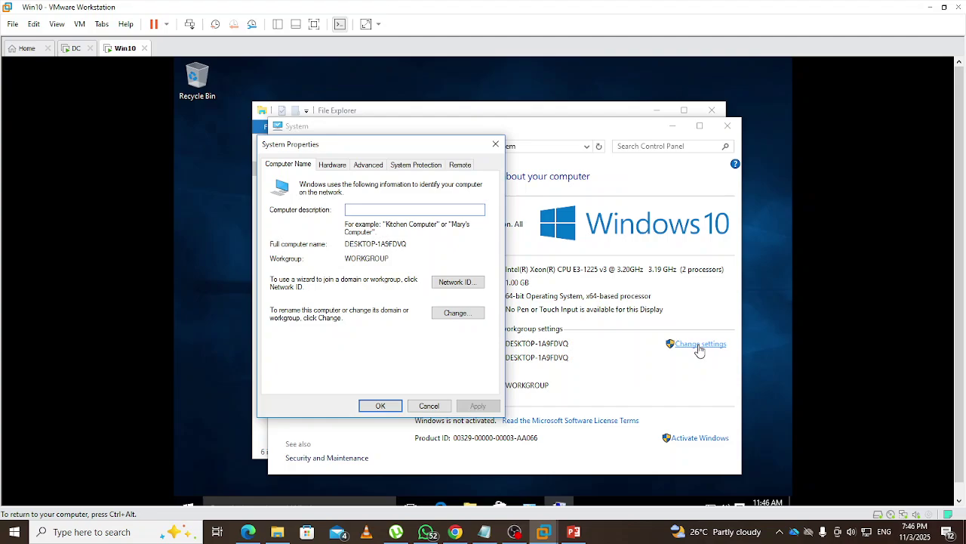
{"action": "left_click", "coordinate": [456, 316]}
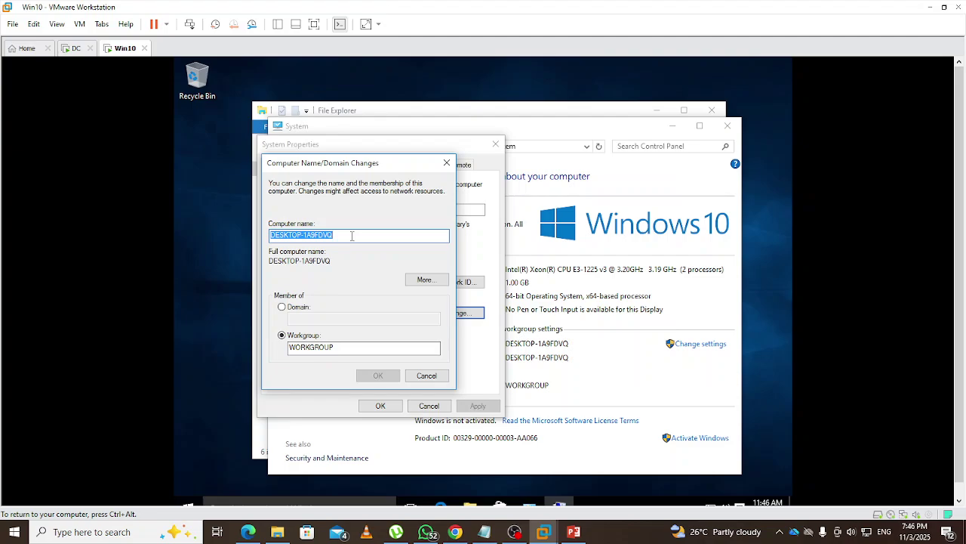
{"action": "type", "text": "W"}
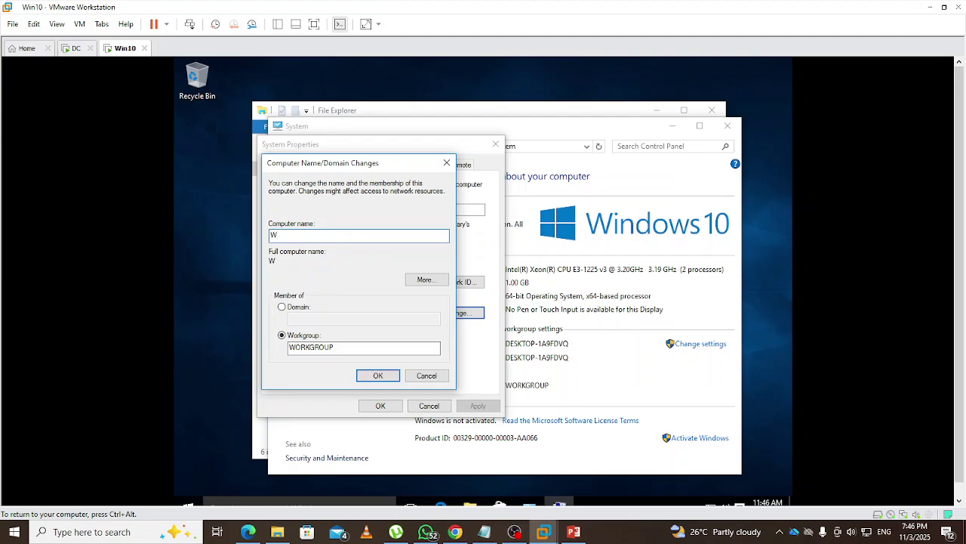
{"action": "type", "text": "in-10"}
{"action": "left_click", "coordinate": [381, 375]}
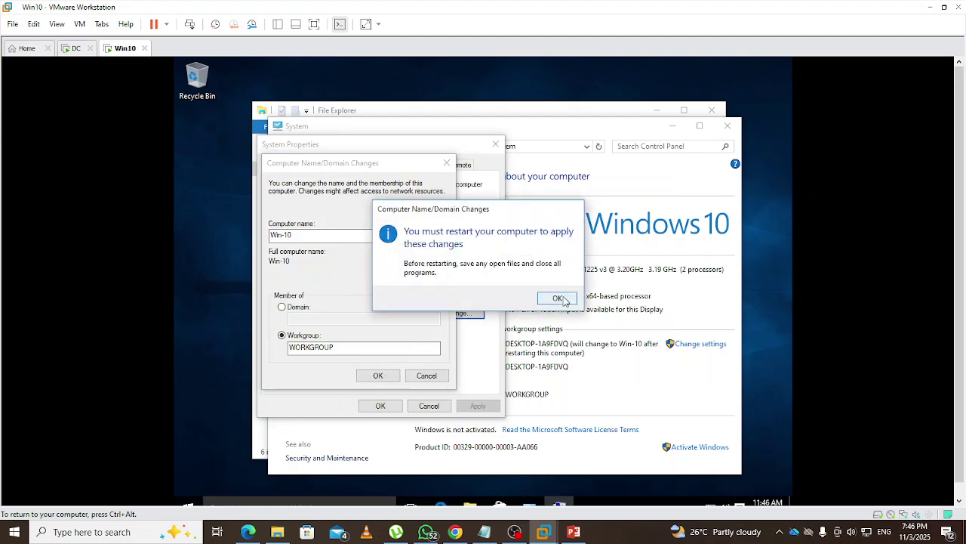
{"action": "left_click", "coordinate": [566, 300]}
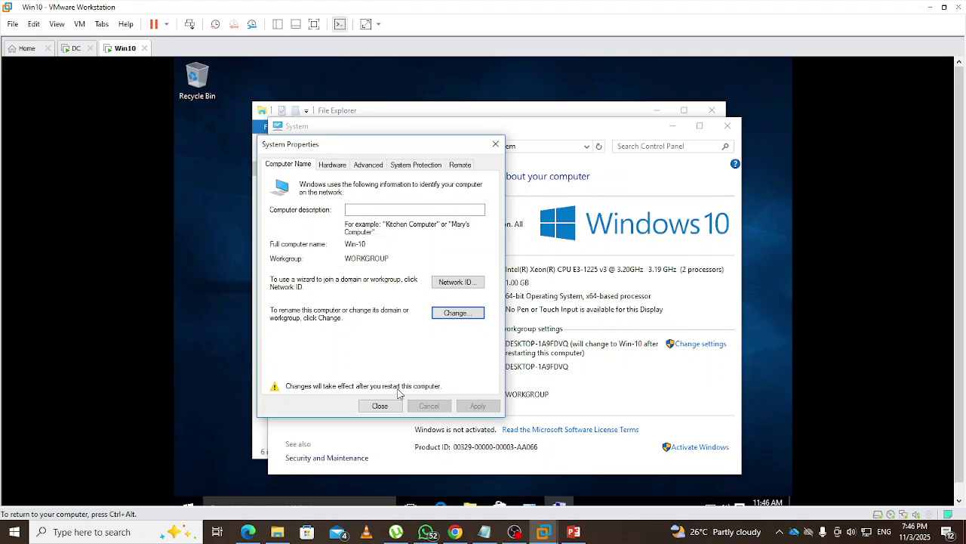
{"action": "left_click", "coordinate": [380, 407]}
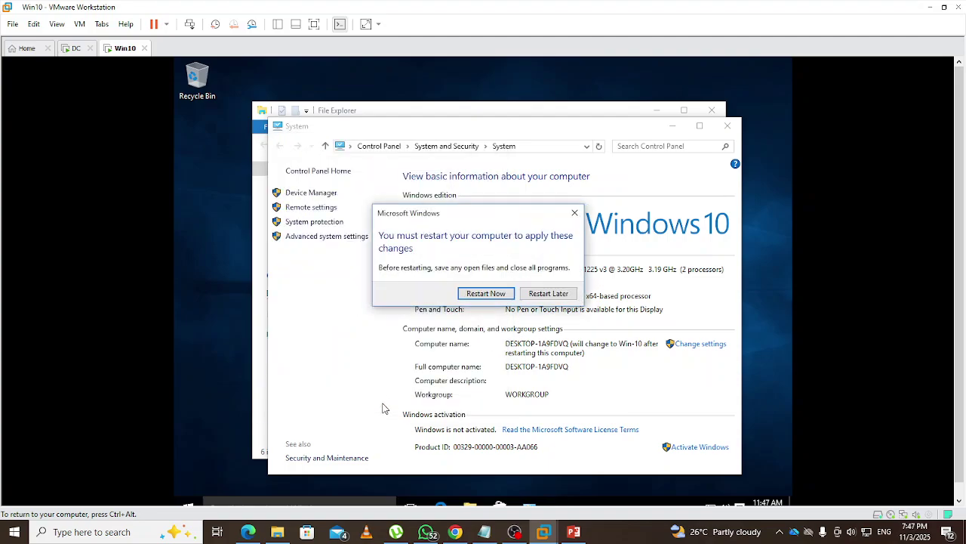
Restart the Win10 VM and sign back in with the account password
{"action": "left_click", "coordinate": [497, 294]}
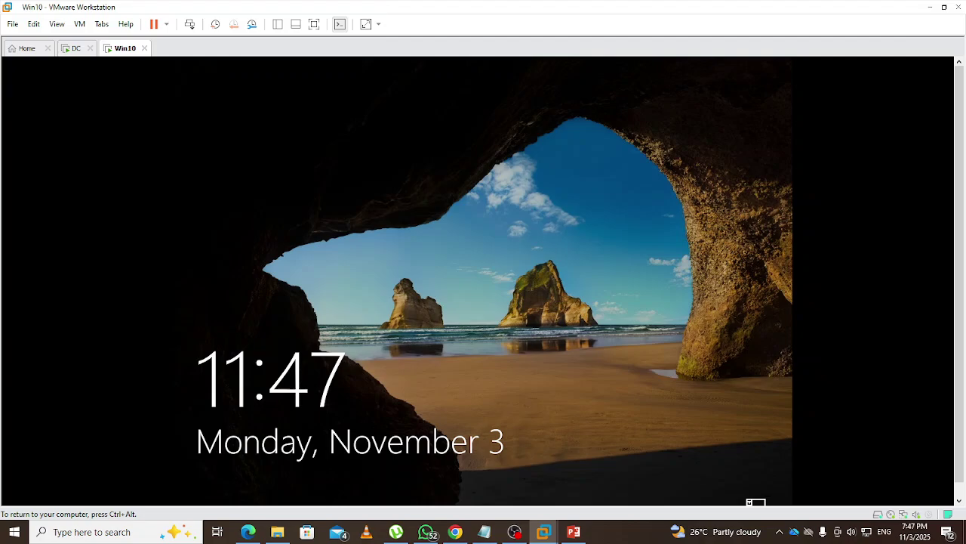
{"action": "key", "text": "Return"}
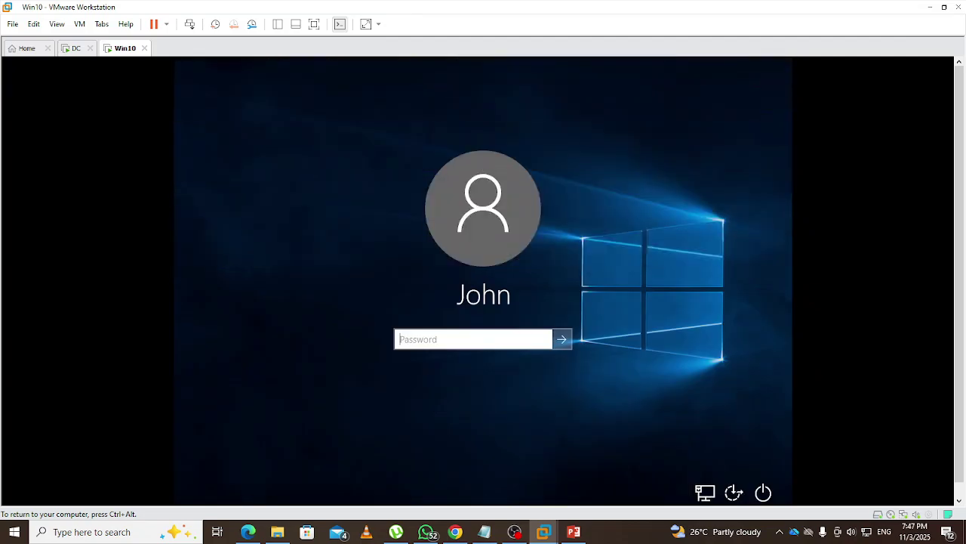
{"action": "type", "text": "P"}
{"action": "key", "text": "Return"}
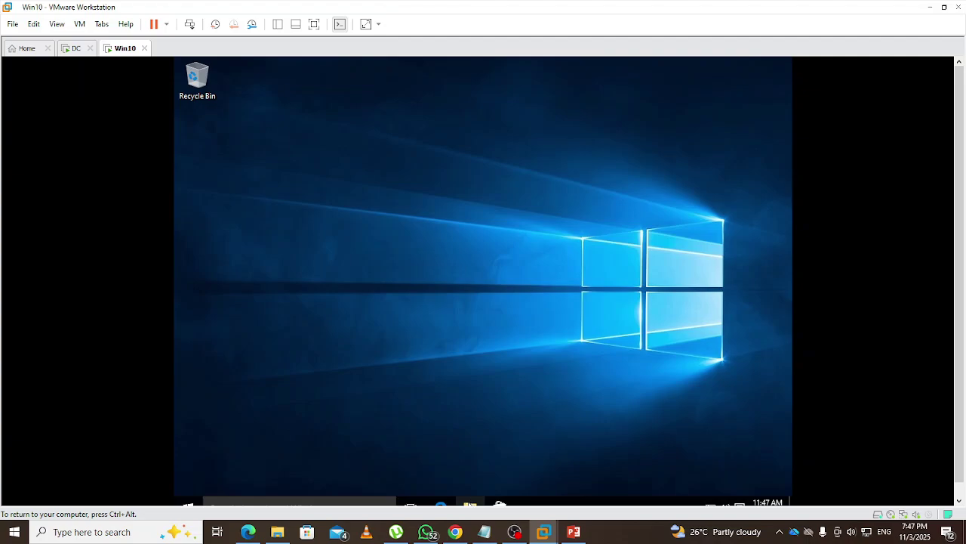
Confirm in This PC's properties that the name is Win-10, then switch to the DC VM
{"action": "key", "text": "super+e"}
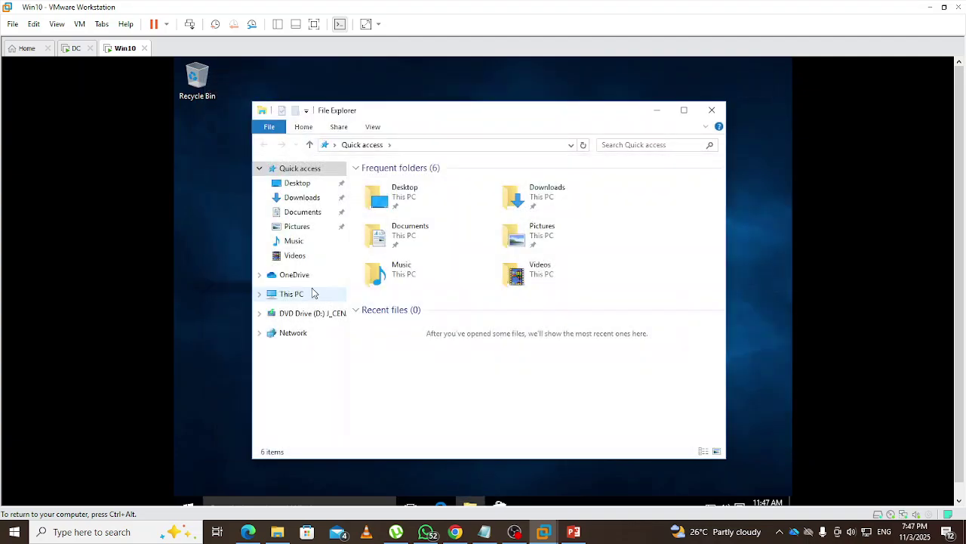
{"action": "right_click", "coordinate": [291, 295]}
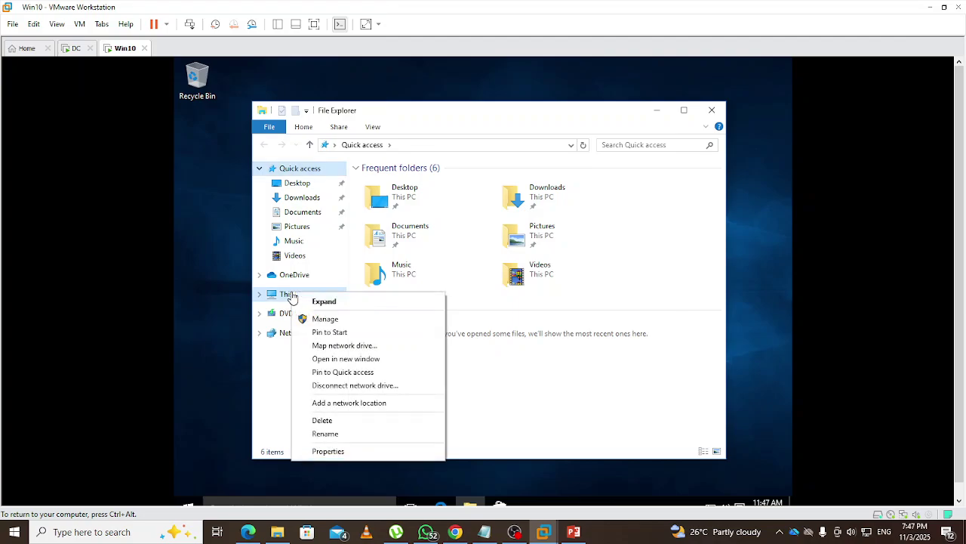
{"action": "left_click", "coordinate": [328, 451]}
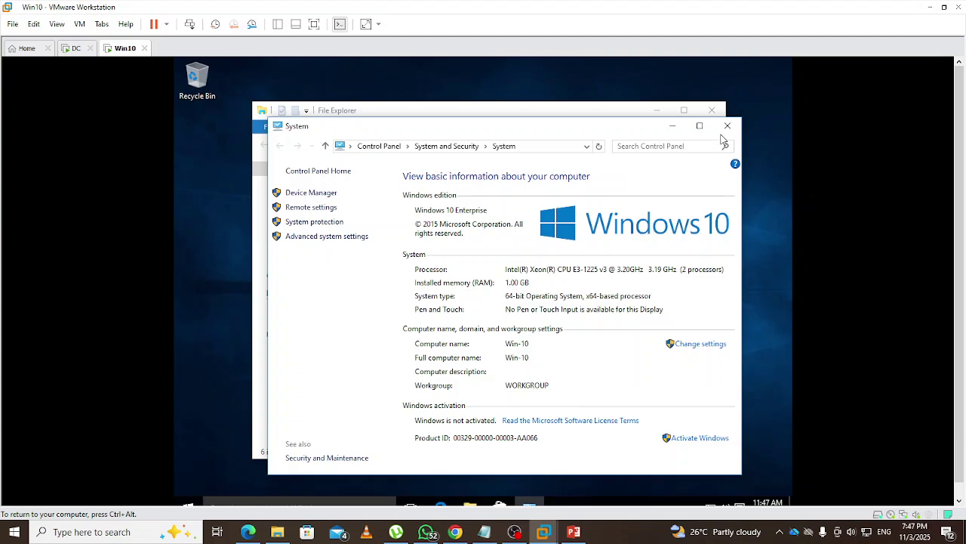
{"action": "left_click", "coordinate": [728, 128]}
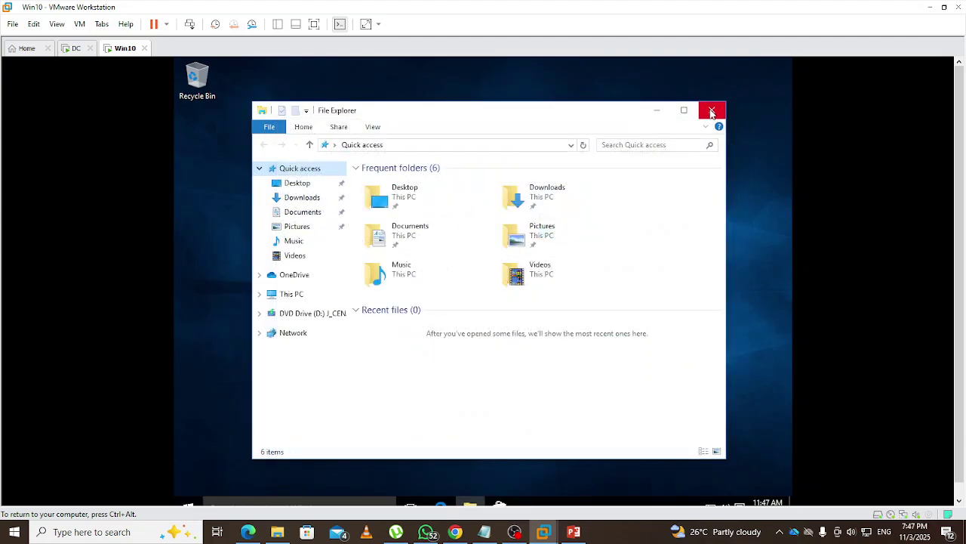
{"action": "left_click", "coordinate": [712, 108]}
{"action": "left_click", "coordinate": [76, 49]}
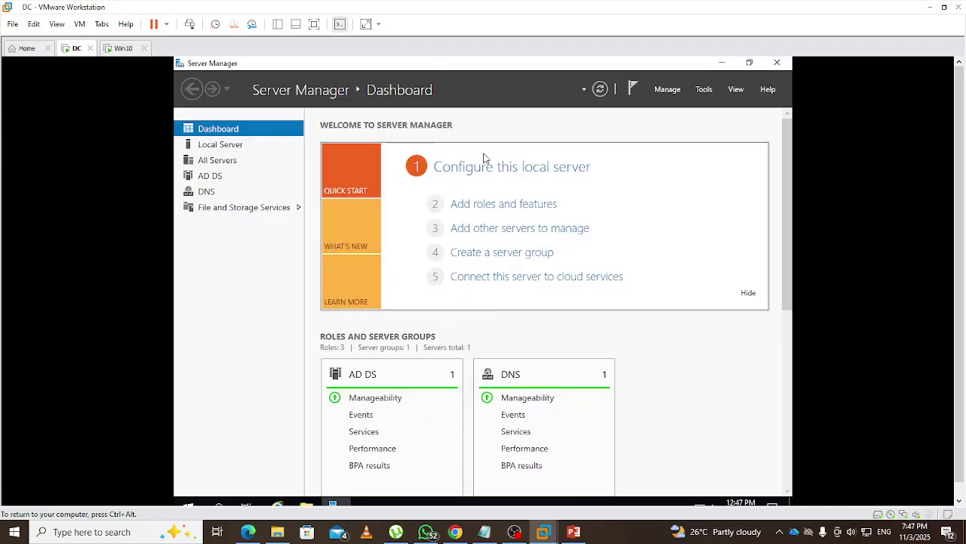
View the DC's Ethernet0 details (static IPv4 192.168.1.3, gateway 192.168.1.2), then return to Win10
{"action": "left_click", "coordinate": [495, 167]}
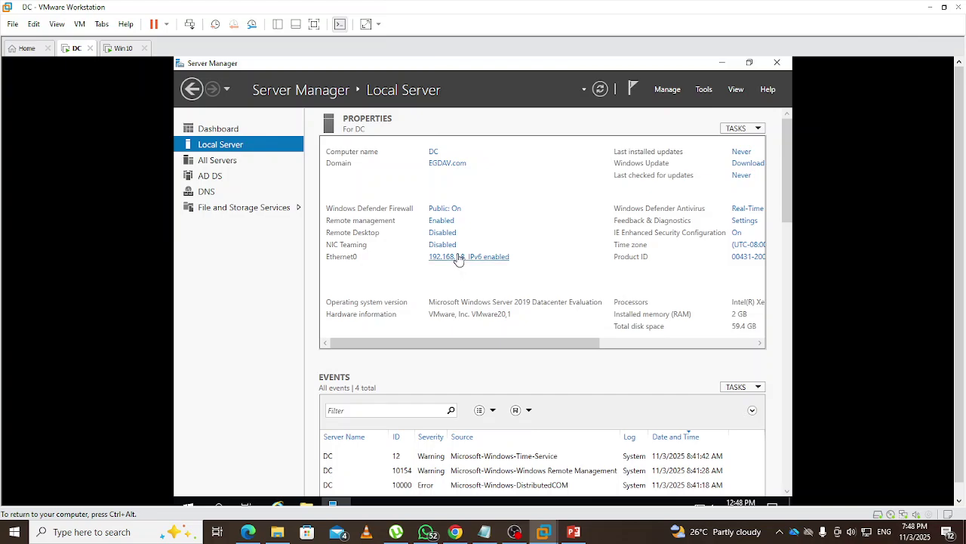
{"action": "left_click", "coordinate": [454, 262]}
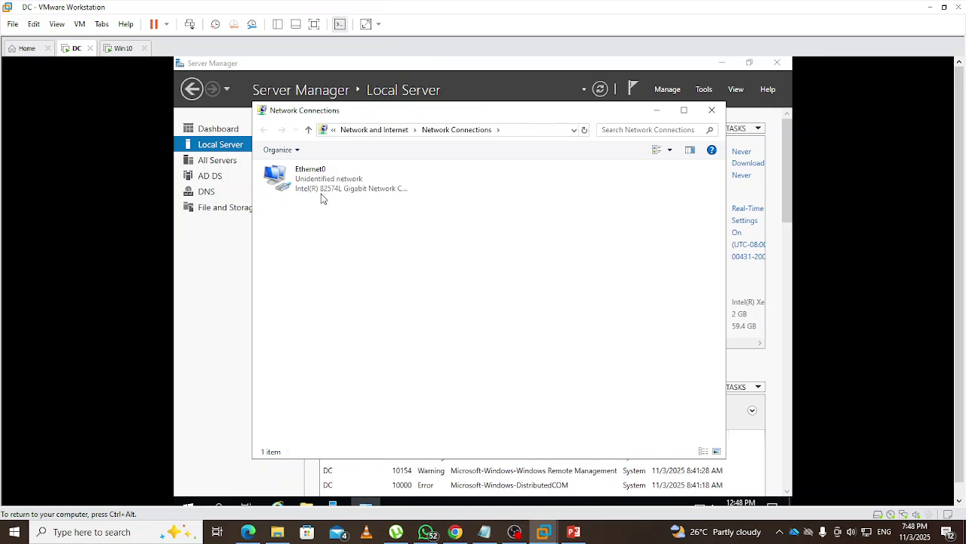
{"action": "right_click", "coordinate": [317, 188]}
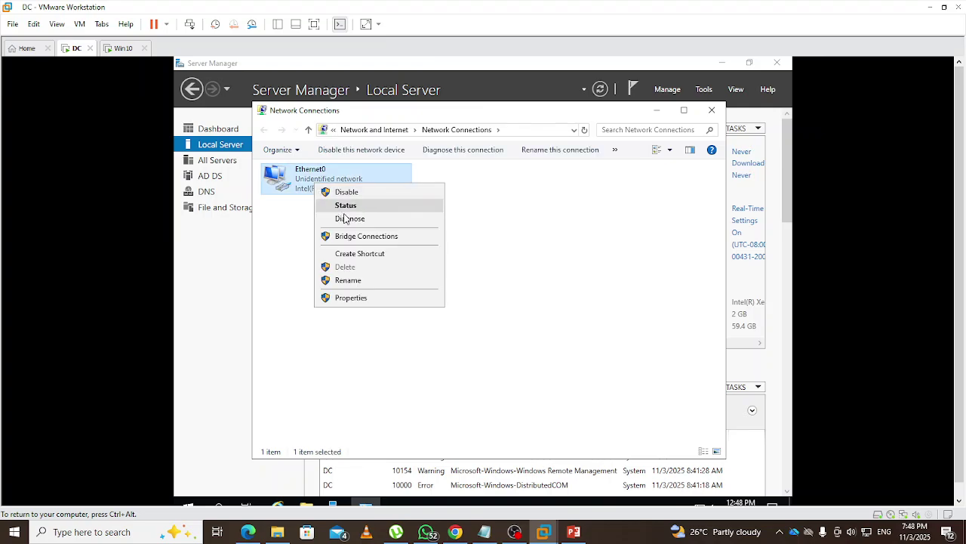
{"action": "left_click", "coordinate": [347, 205]}
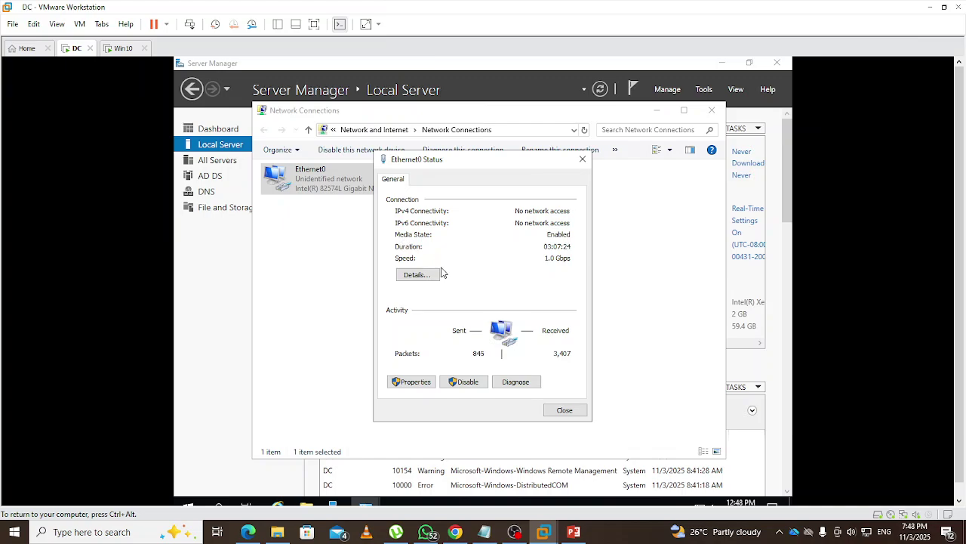
{"action": "left_click", "coordinate": [429, 274]}
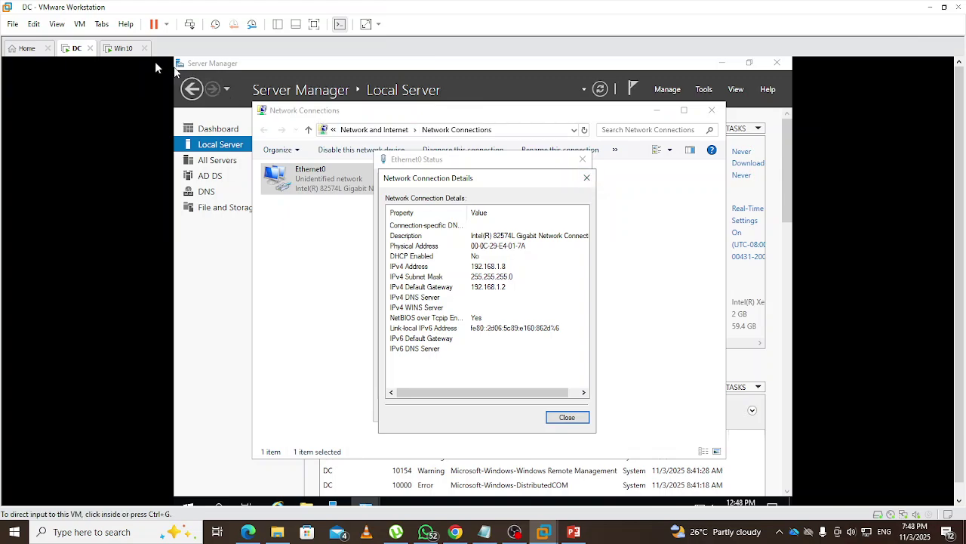
{"action": "left_click", "coordinate": [127, 48]}
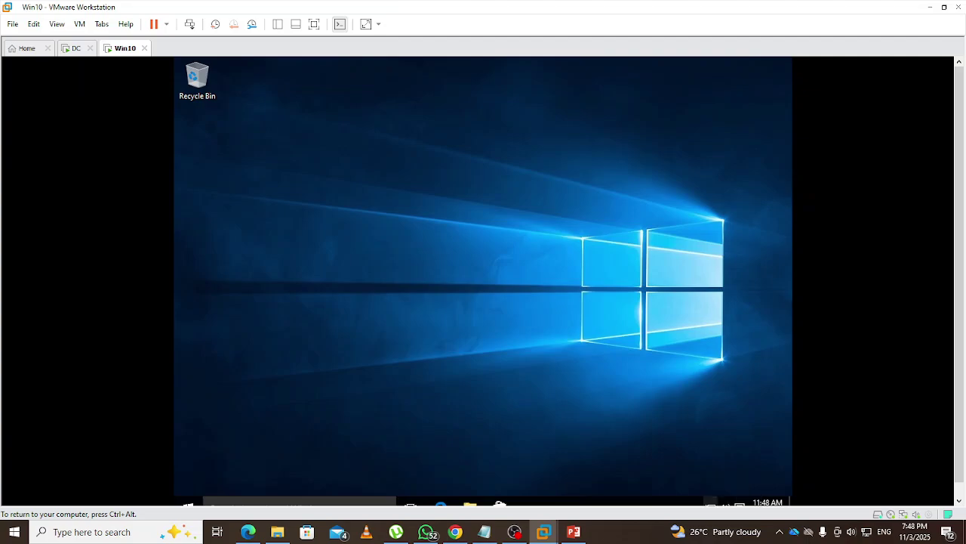
Open the IPv4 properties of Win10's Ethernet0 adapter via the Network and Sharing Center
{"action": "right_click", "coordinate": [710, 504]}
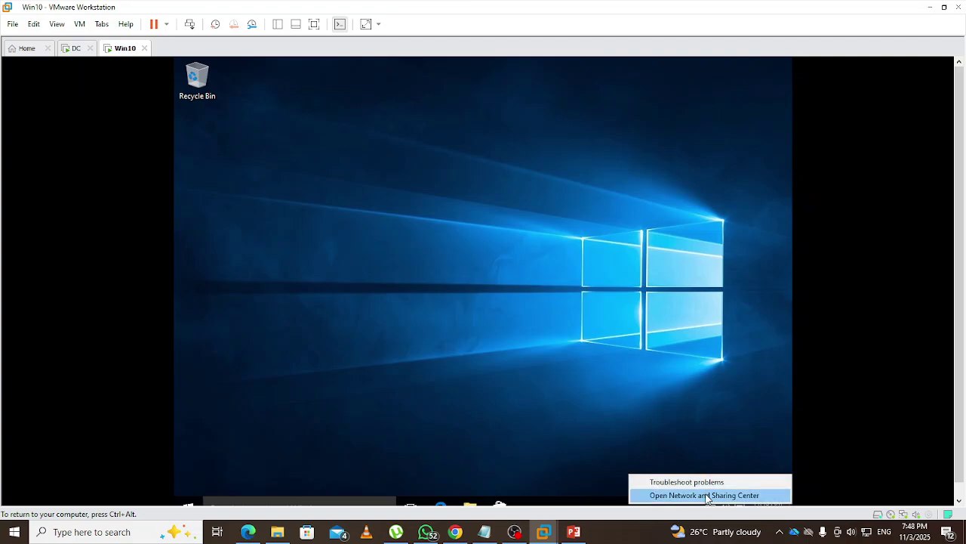
{"action": "left_click", "coordinate": [707, 495]}
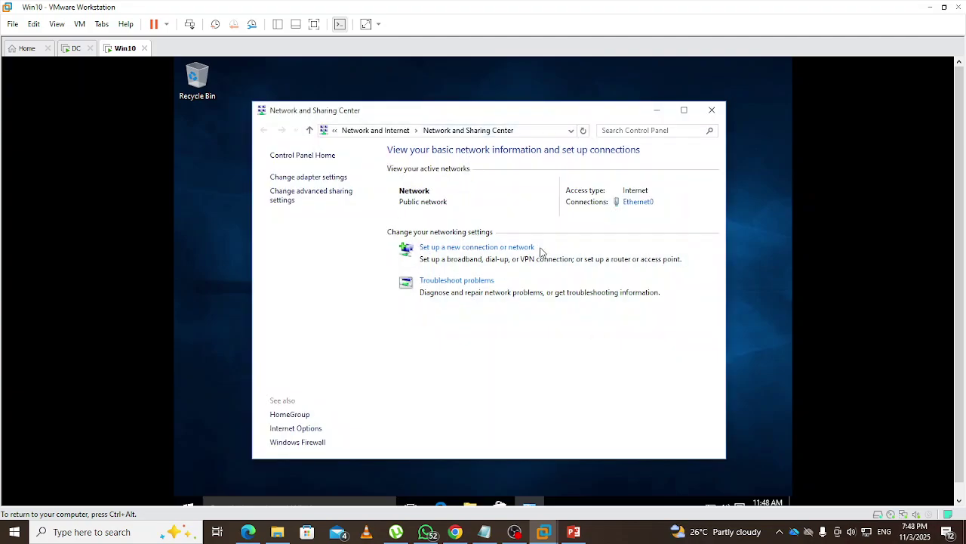
{"action": "left_click", "coordinate": [634, 202]}
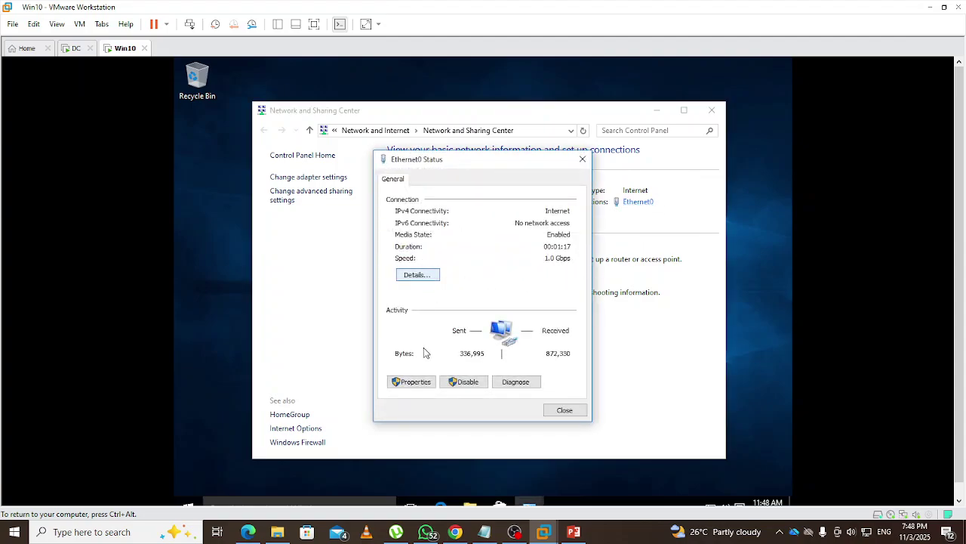
{"action": "left_click", "coordinate": [421, 384]}
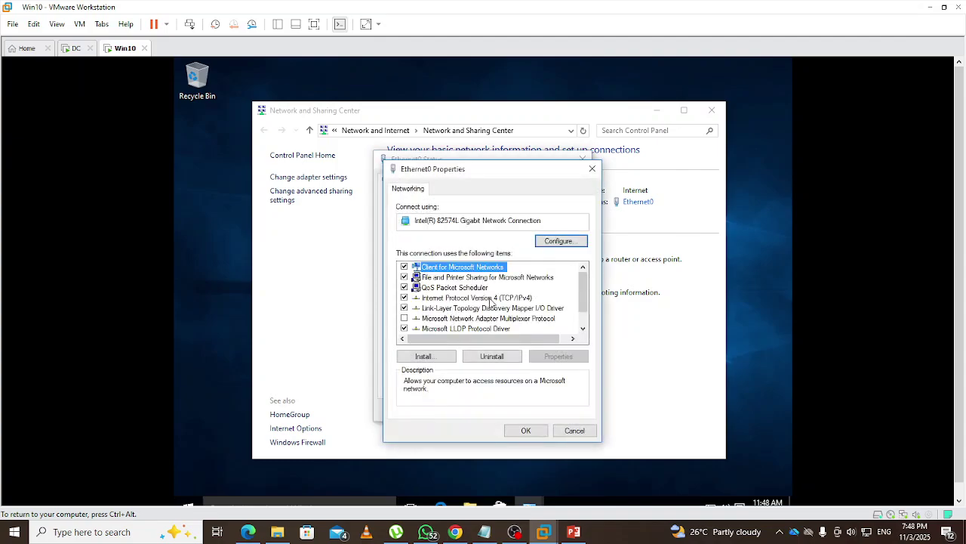
{"action": "left_click", "coordinate": [490, 299]}
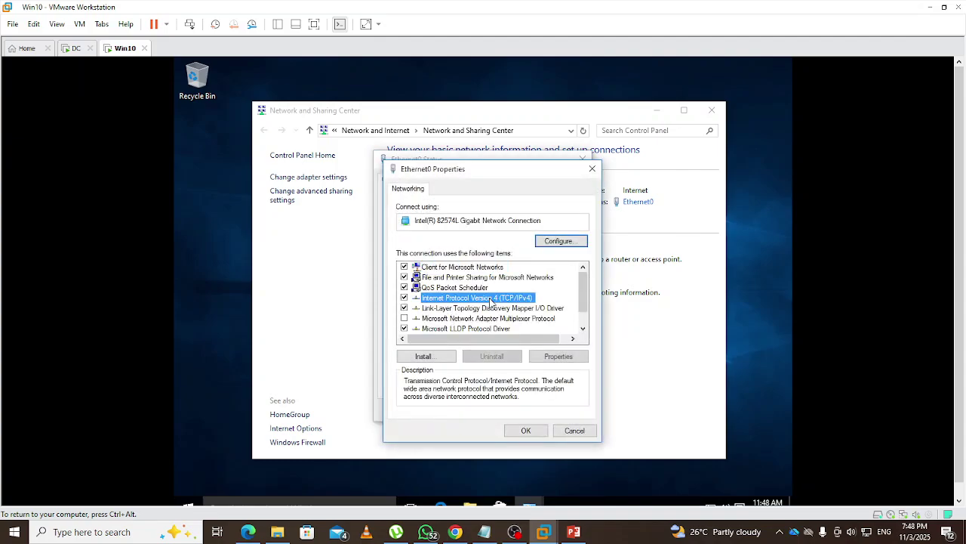
{"action": "left_click", "coordinate": [556, 358]}
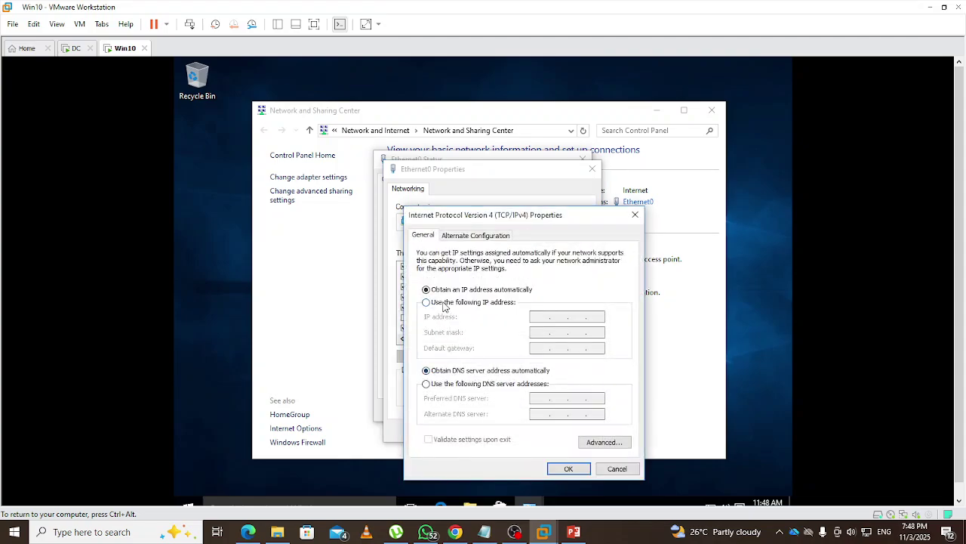
Set static IP 192.168.1.5, mask 255.255.255.0, gateway 192.168.1.2 and DNS server 192.168.1.8
{"action": "left_click", "coordinate": [444, 305]}
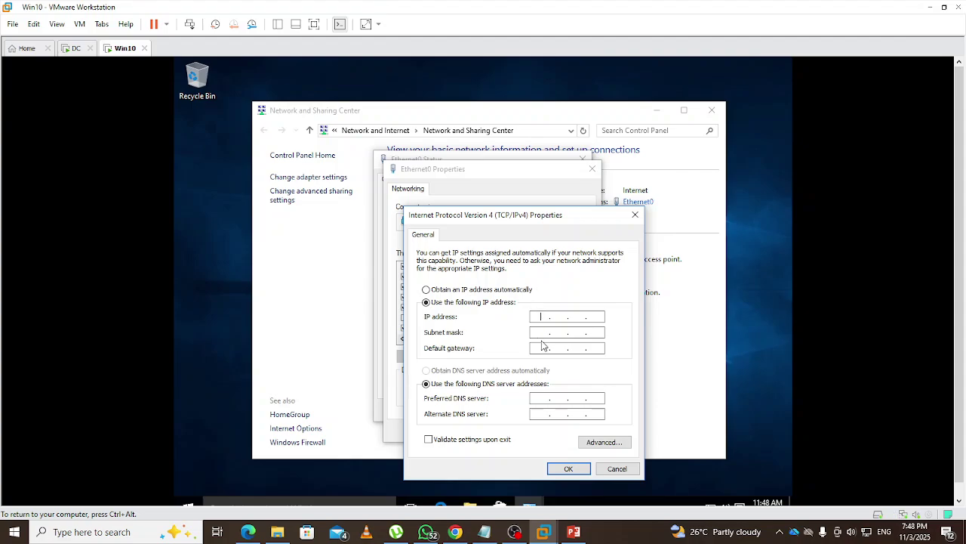
{"action": "key", "text": "End"}
{"action": "type", "text": "192.168.1.5"}
{"action": "key", "text": "Tab"}
{"action": "key", "text": "Tab"}
{"action": "type", "text": "192 . 168 . "}
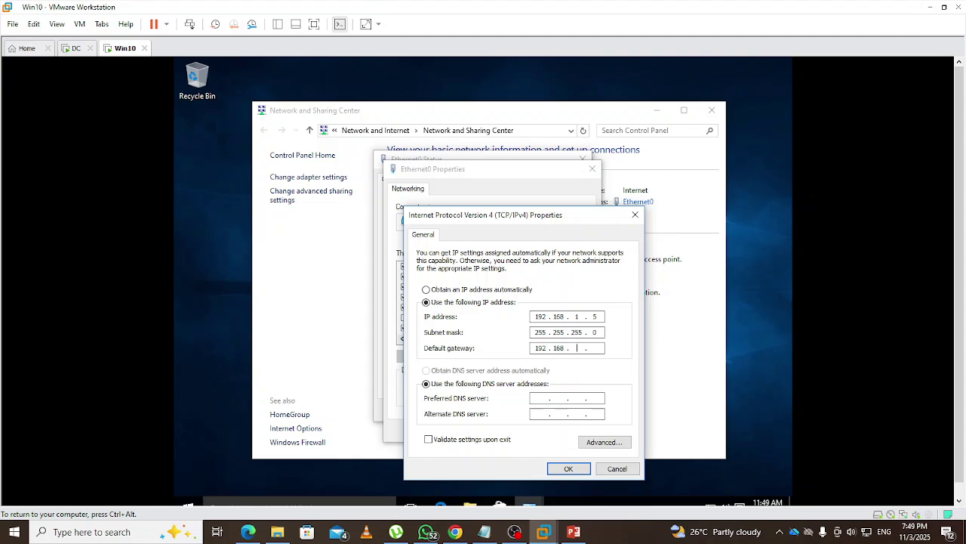
{"action": "type", "text": "1 . 2"}
{"action": "key", "text": "Tab"}
{"action": "left_click", "coordinate": [541, 397]}
{"action": "type", "text": "192.168.1.8"}
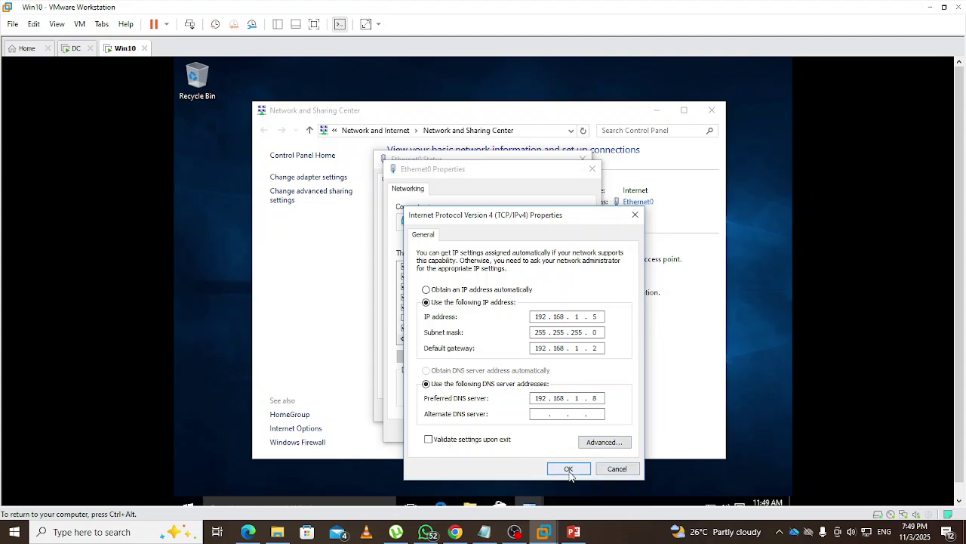
{"action": "left_click", "coordinate": [568, 469]}
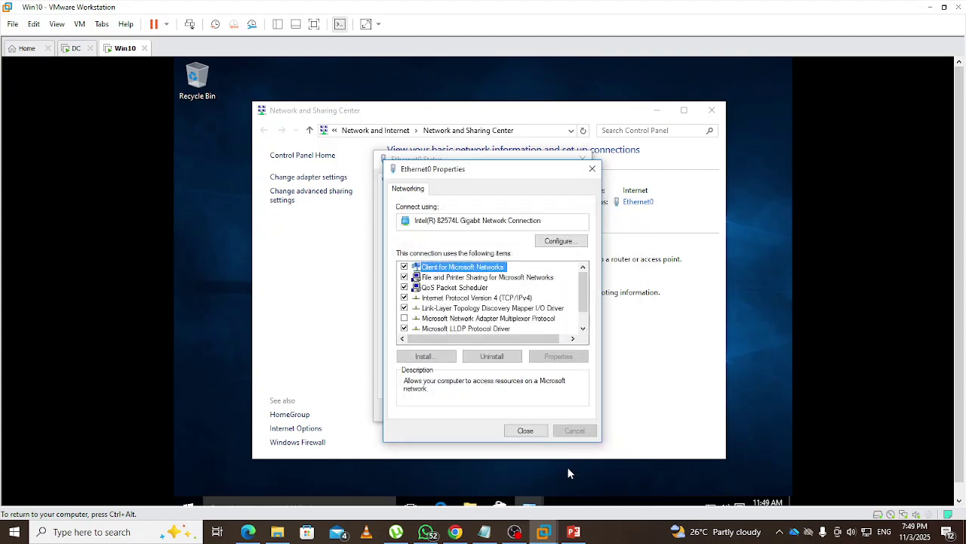
{"action": "left_click", "coordinate": [526, 430]}
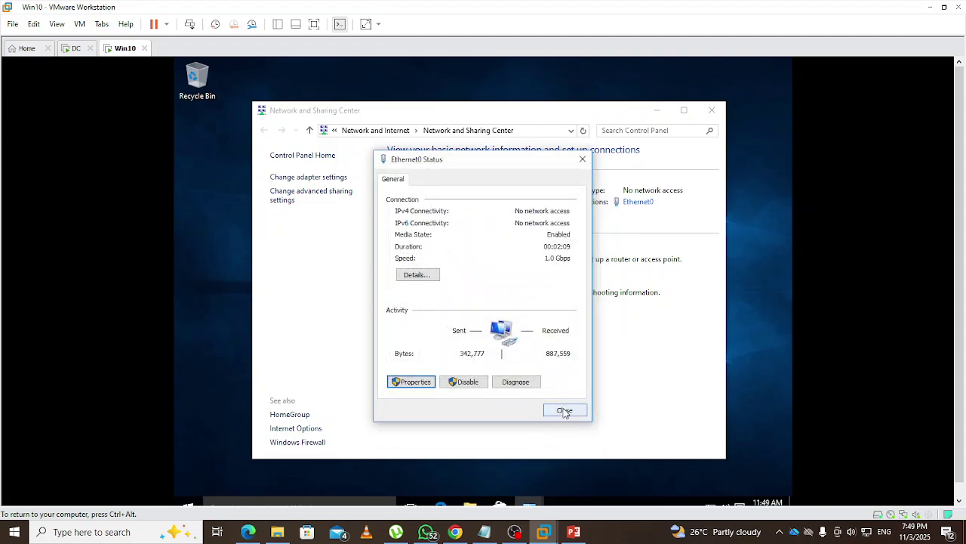
Close the Ethernet0 status window and launch cmd from the Run box
{"action": "left_click", "coordinate": [564, 411]}
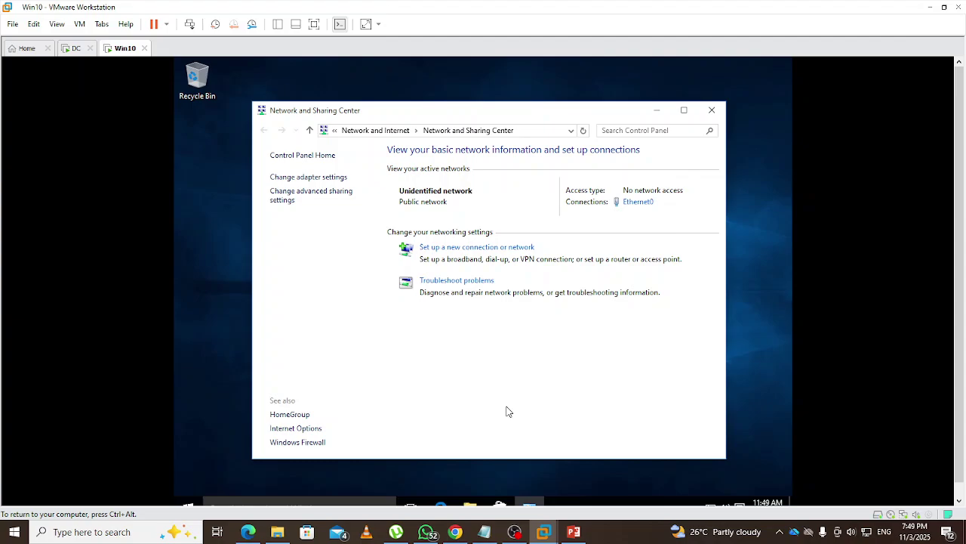
{"action": "key", "text": "super+r"}
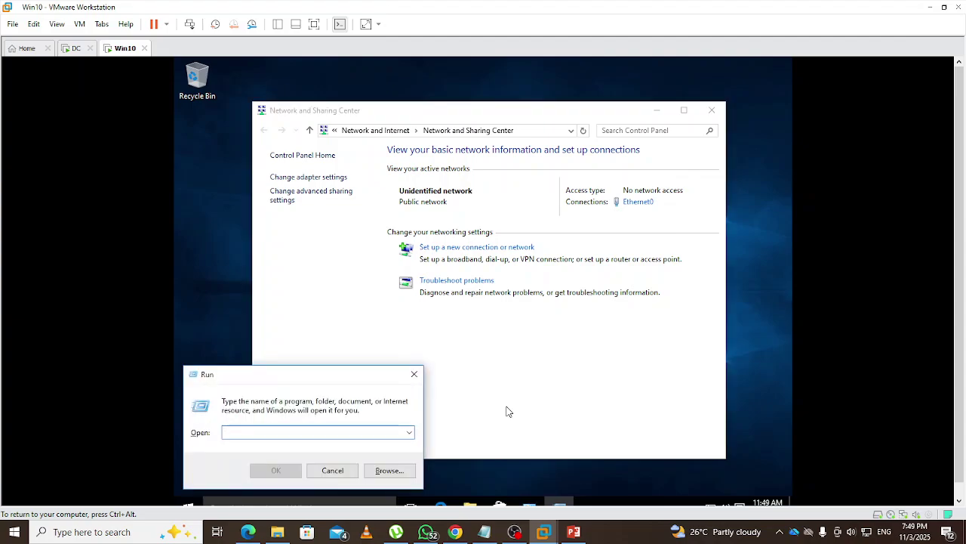
{"action": "type", "text": "cmd"}
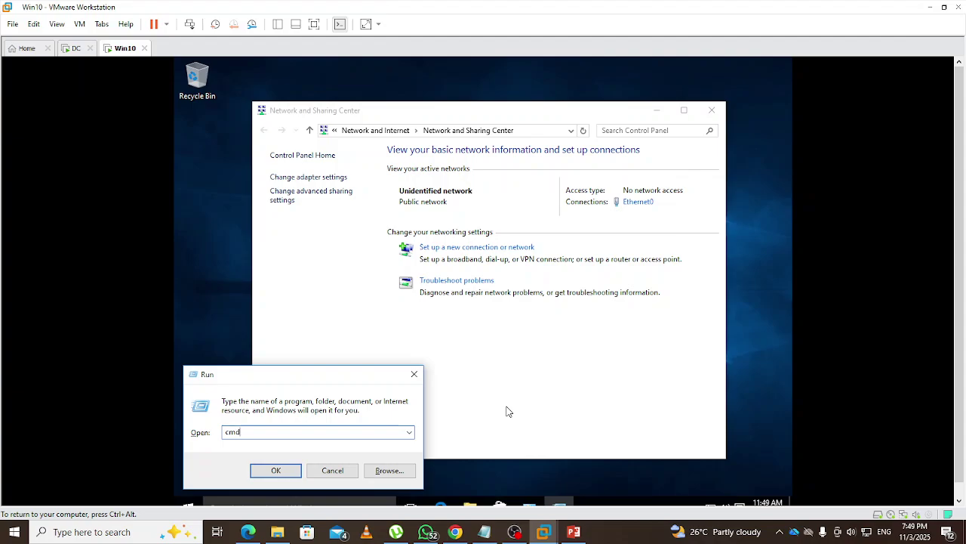
{"action": "key", "text": "Return"}
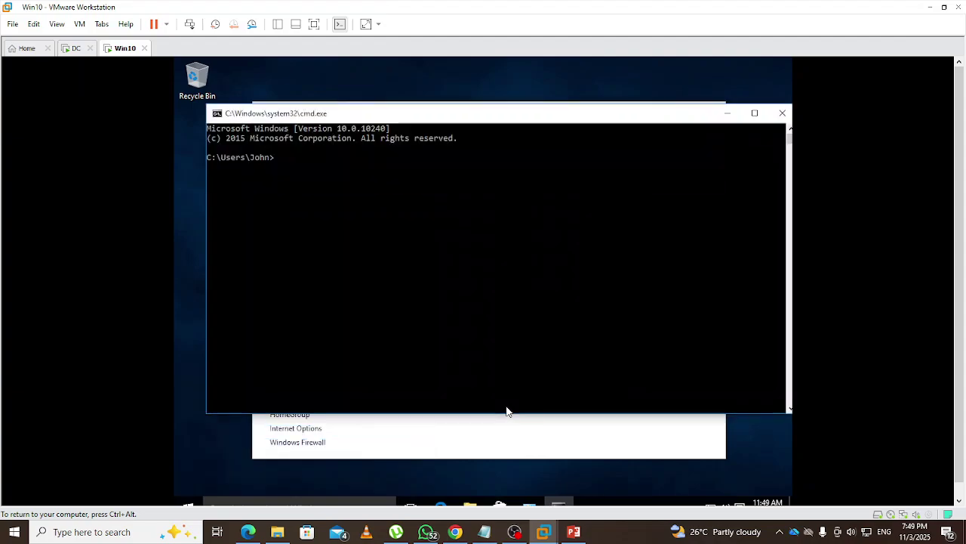
Run ping 192.168.1.8 in the Win10 Command Prompt
{"action": "type", "text": "ping 192.168."}
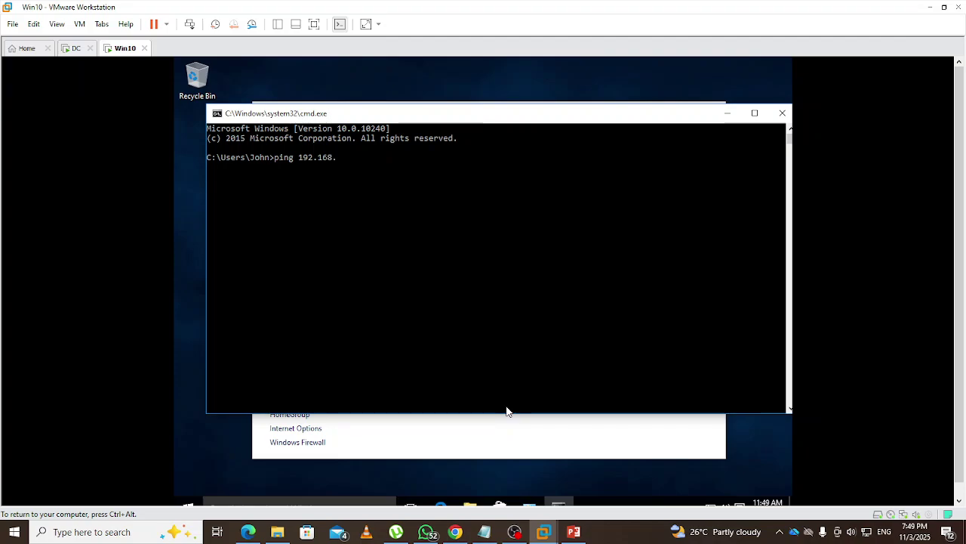
{"action": "type", "text": "1.8"}
{"action": "key", "text": "Return"}
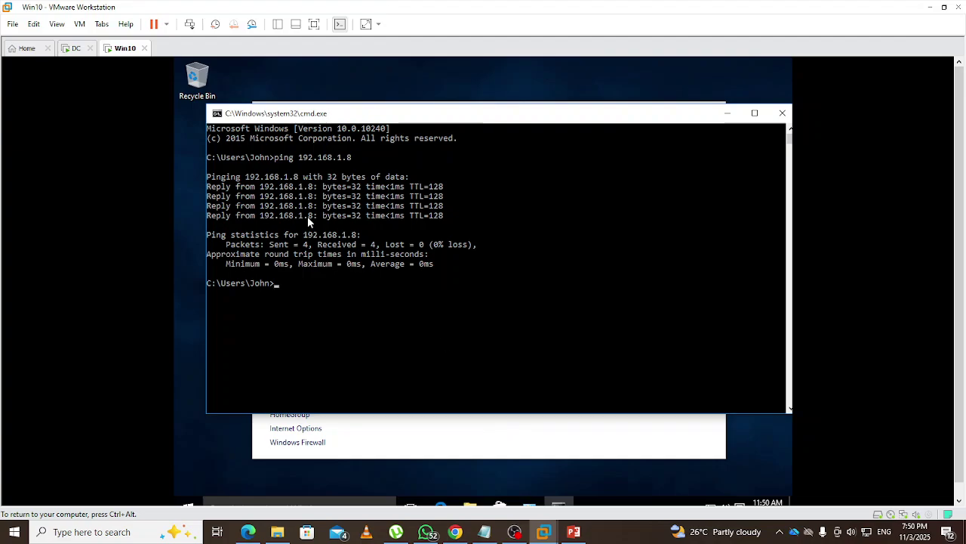
On the DC VM, launch a Command Prompt from the Run box with cmd
{"action": "left_click", "coordinate": [76, 48]}
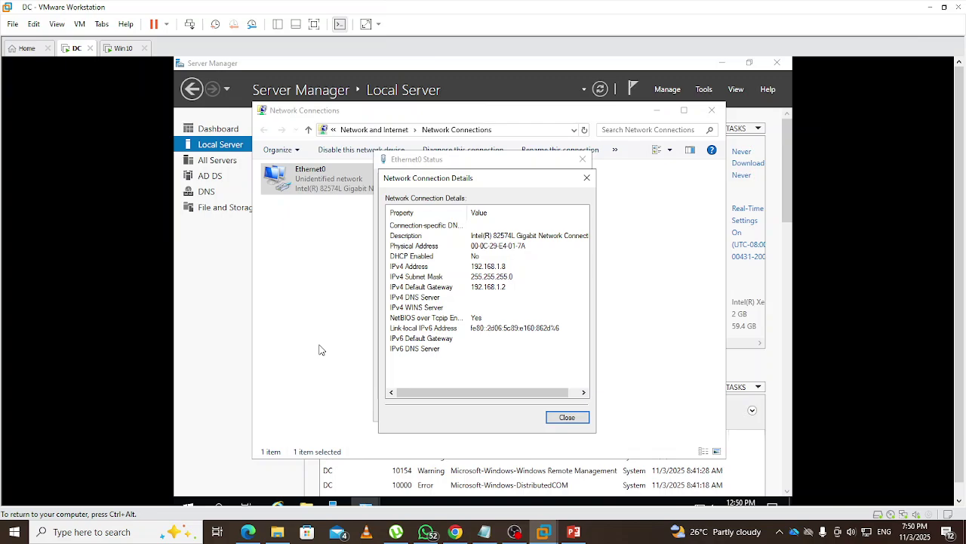
{"action": "key", "text": "super+r"}
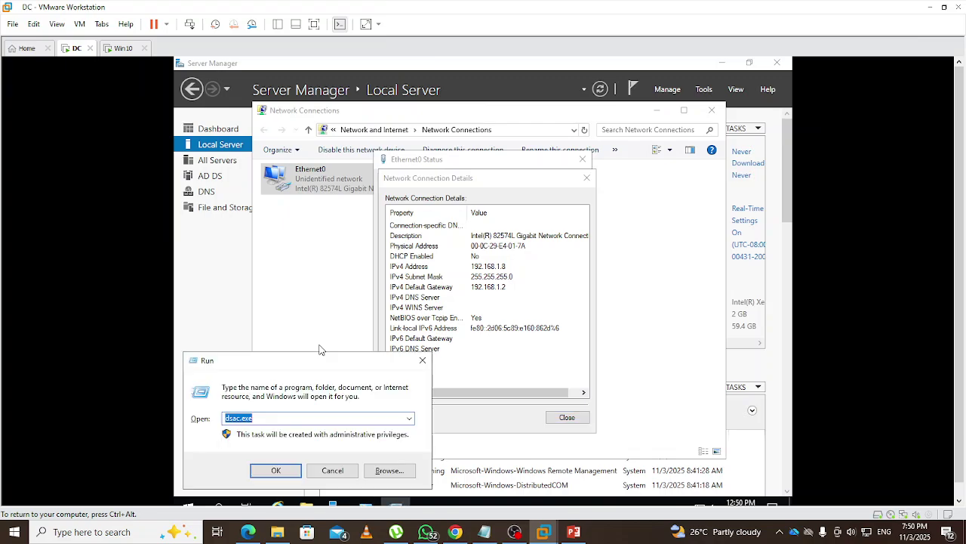
{"action": "type", "text": "cmd"}
{"action": "key", "text": "Return"}
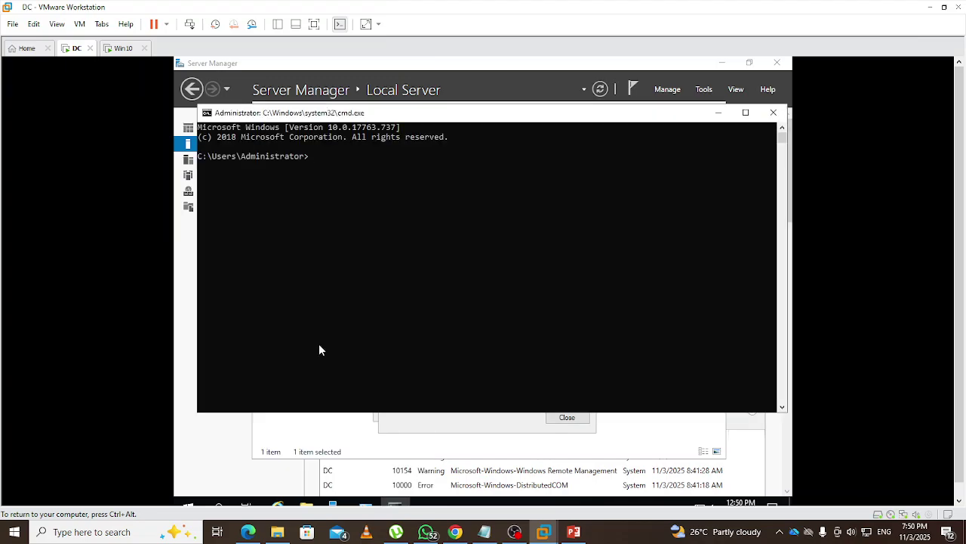
Ping 192.168.1.5 from the DC, seeing request timeouts, then return to Win10
{"action": "type", "text": "ping"}
{"action": "key", "text": "Escape"}
{"action": "type", "text": "1"}
{"action": "type", "text": "ping "}
{"action": "type", "text": "192.16"}
{"action": "type", "text": "8"}
{"action": "type", "text": ".1."}
{"action": "type", "text": "5"}
{"action": "key", "text": "Return"}
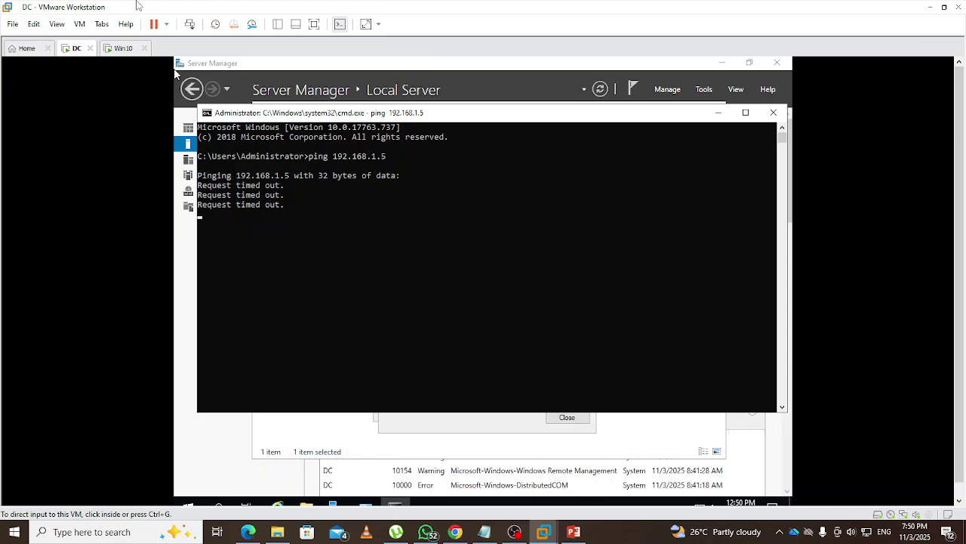
{"action": "left_click", "coordinate": [125, 49]}
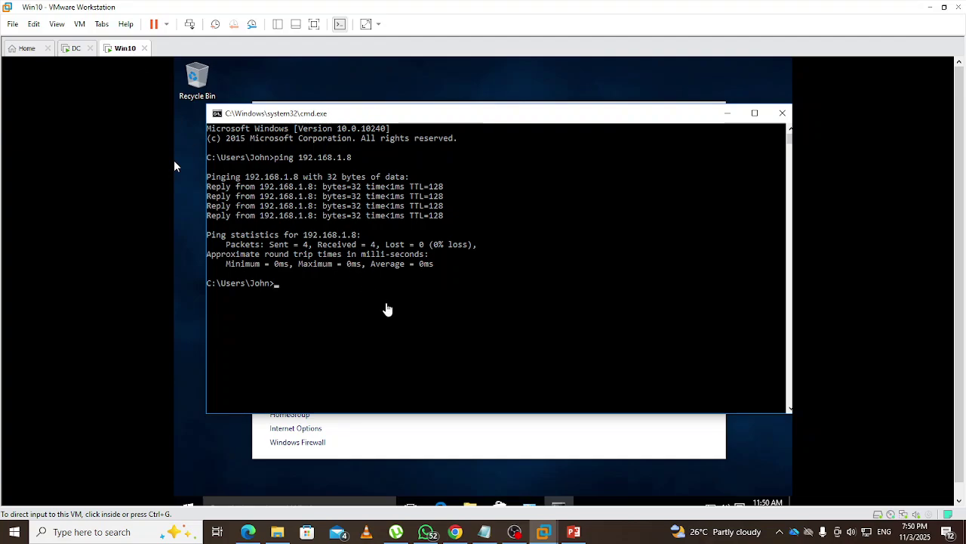
Minimize the Command Prompt and open Windows Firewall's Advanced settings on Win10
{"action": "left_click", "coordinate": [390, 320]}
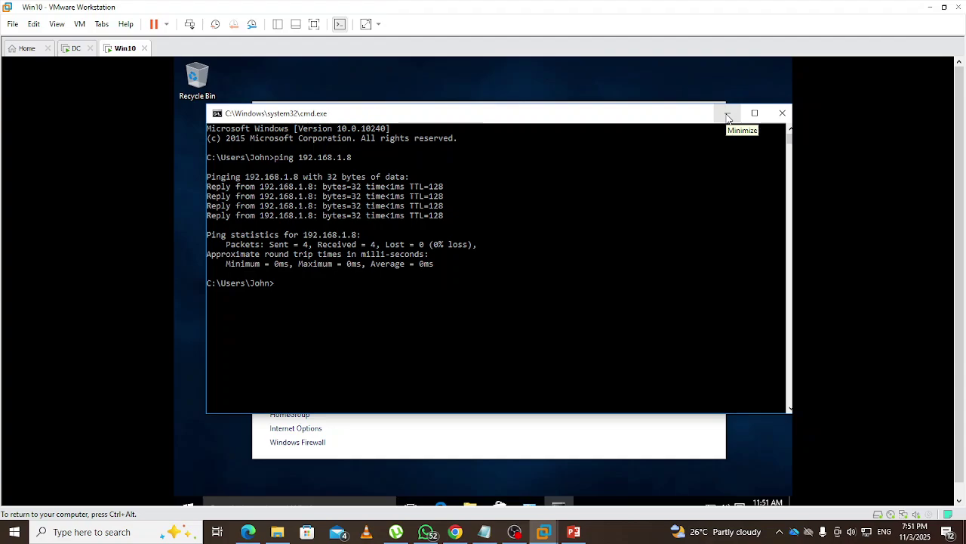
{"action": "left_click", "coordinate": [728, 115]}
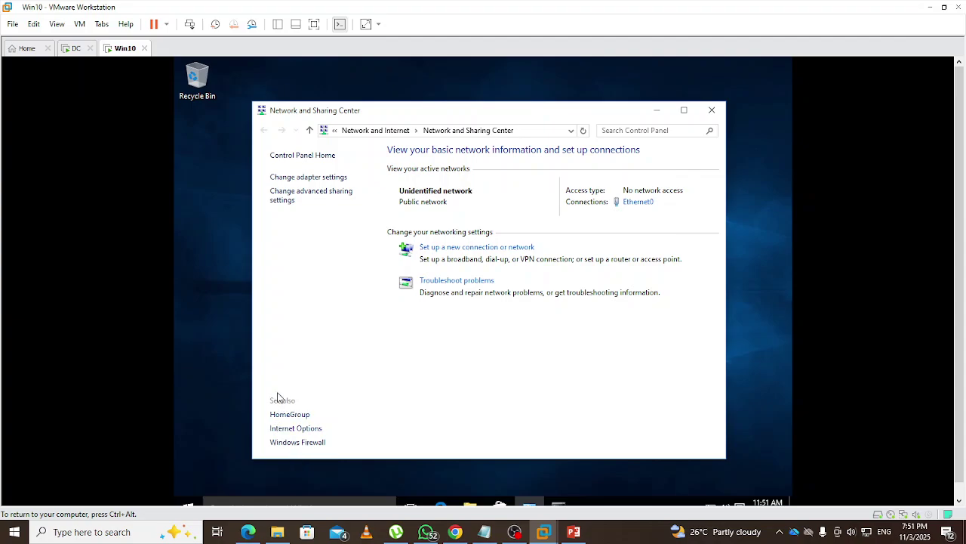
{"action": "left_click", "coordinate": [292, 444]}
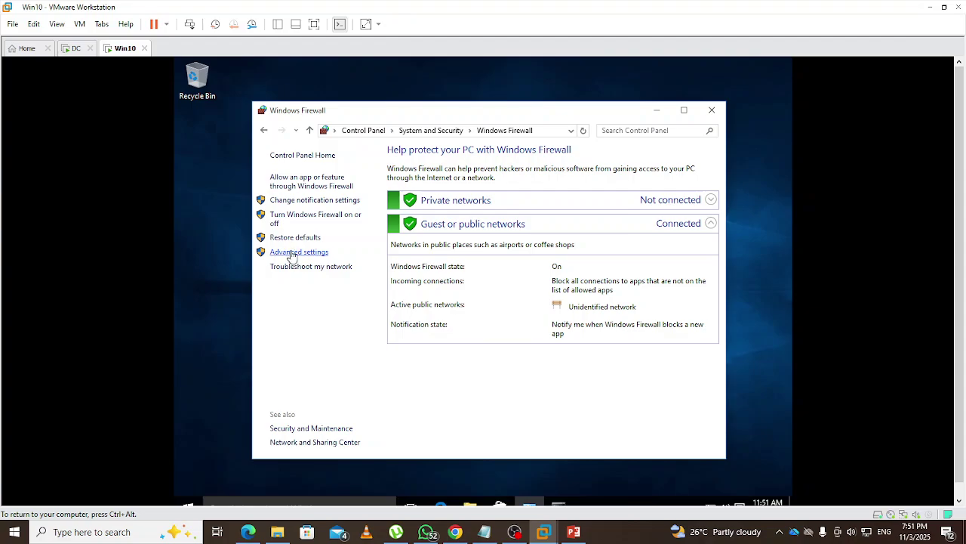
{"action": "left_click", "coordinate": [291, 253]}
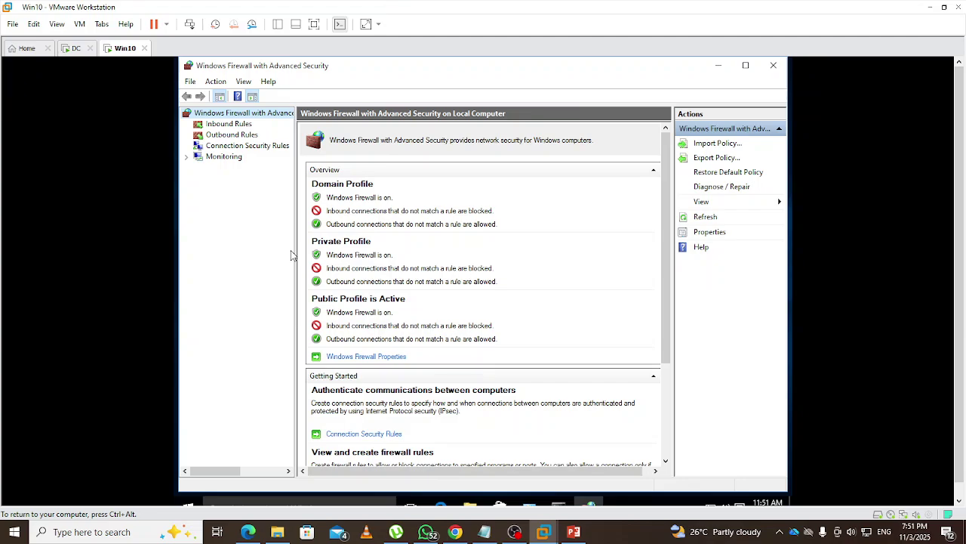
Start a Custom inbound rule for all programs and any protocol, advancing to the Scope step
{"action": "left_click", "coordinate": [222, 125]}
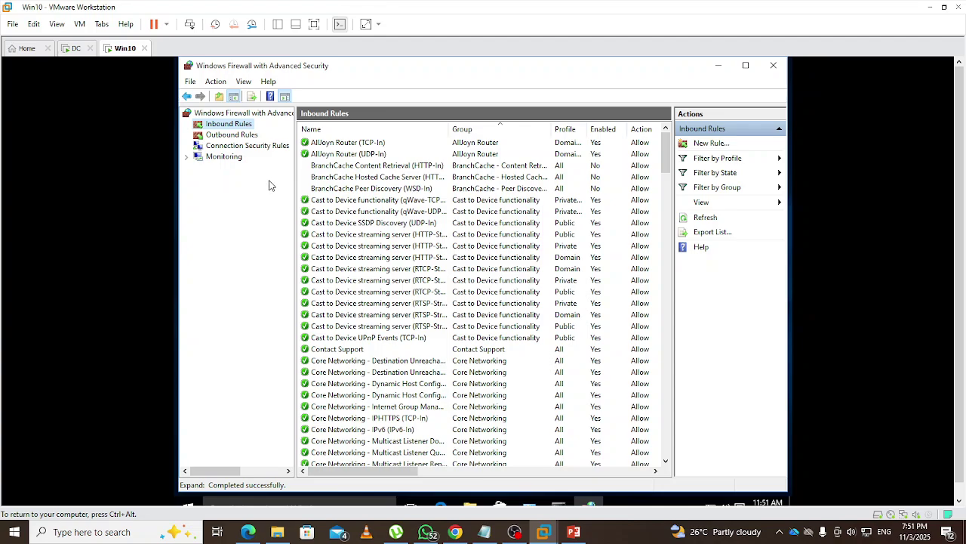
{"action": "left_click", "coordinate": [705, 145]}
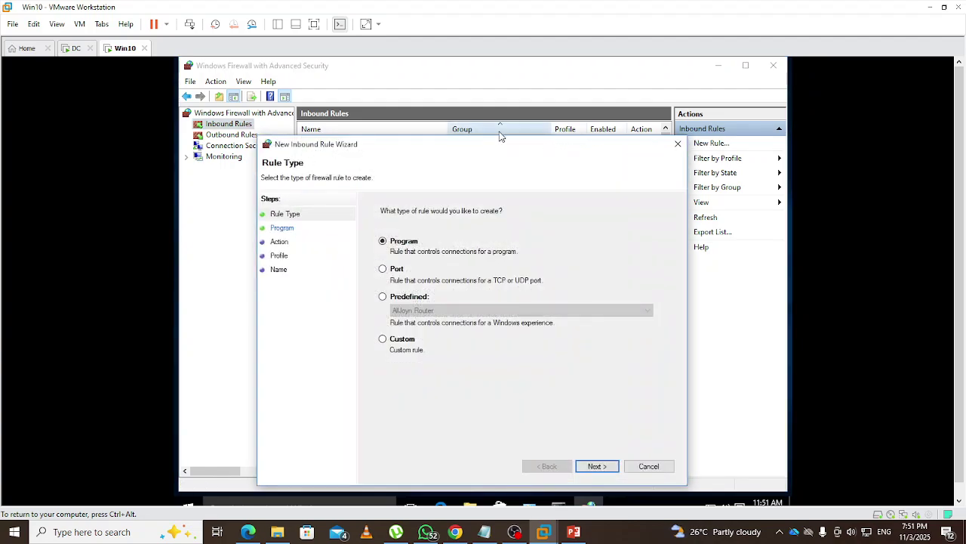
{"action": "left_click_drag", "start_coordinate": [475, 149], "coordinate": [475, 107]}
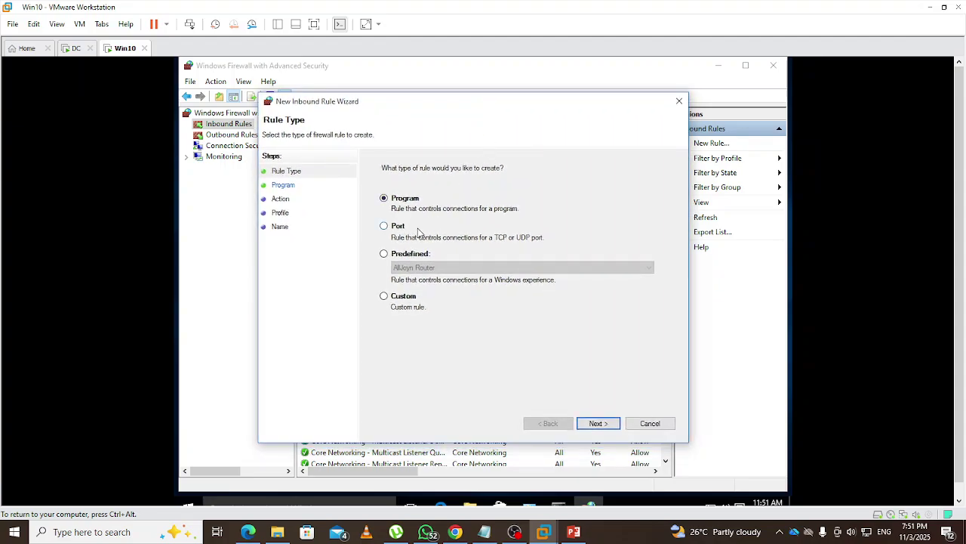
{"action": "left_click", "coordinate": [405, 300]}
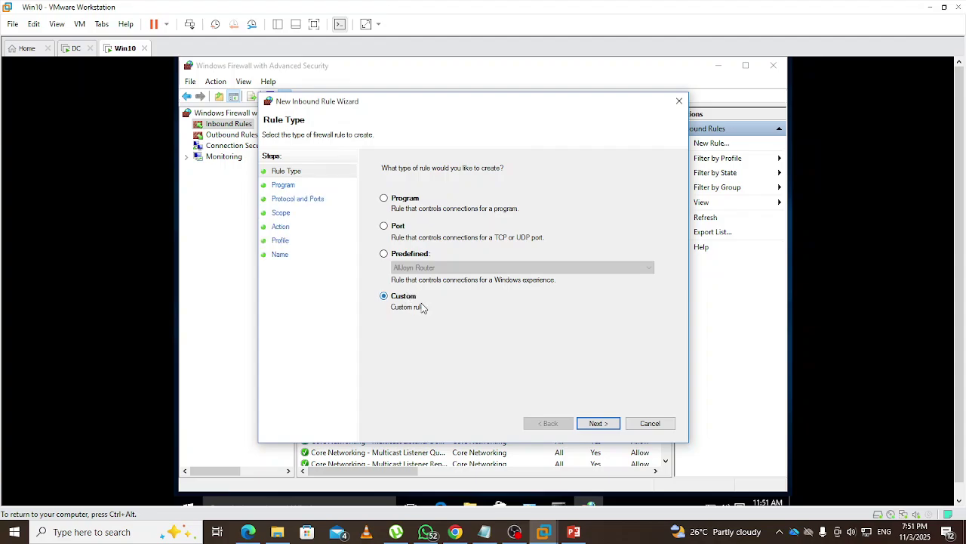
{"action": "left_click", "coordinate": [595, 424]}
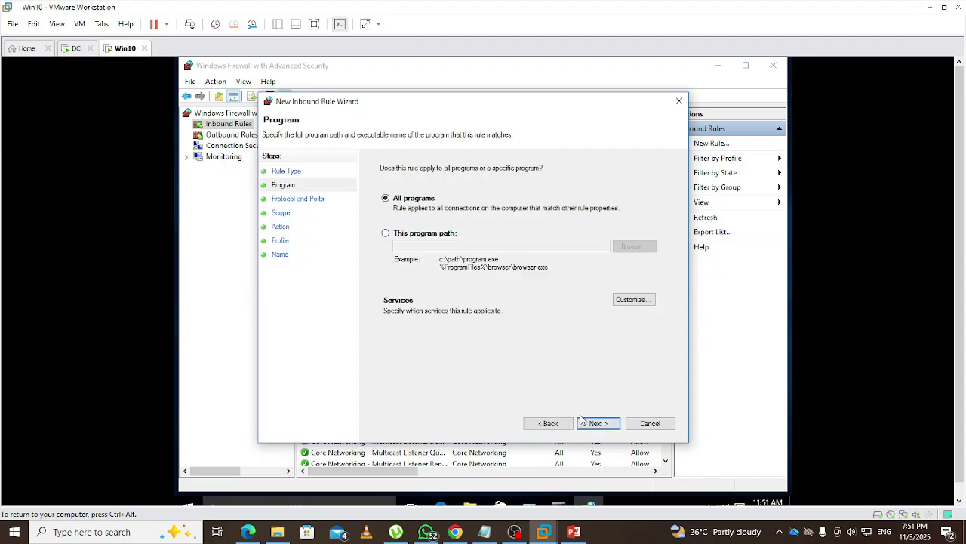
{"action": "left_click", "coordinate": [597, 425]}
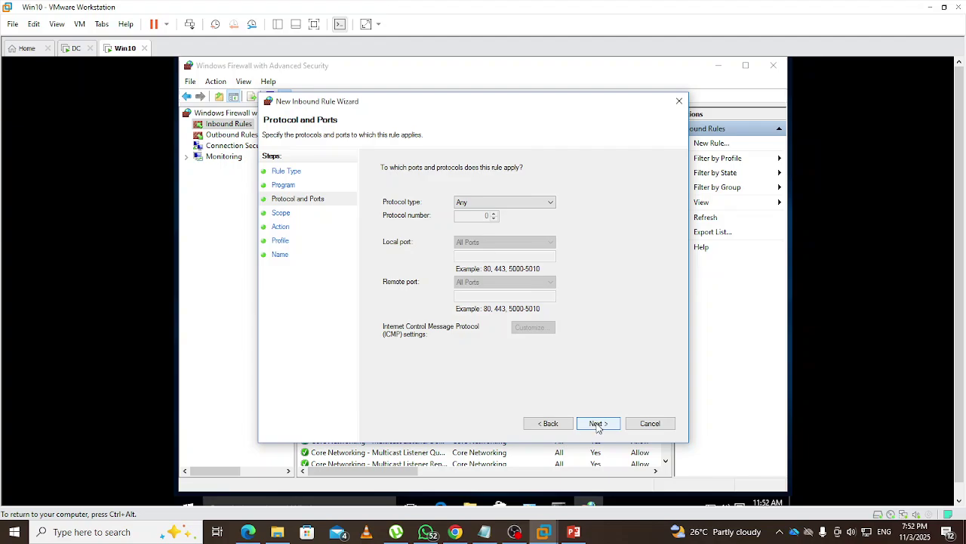
{"action": "left_click", "coordinate": [597, 425]}
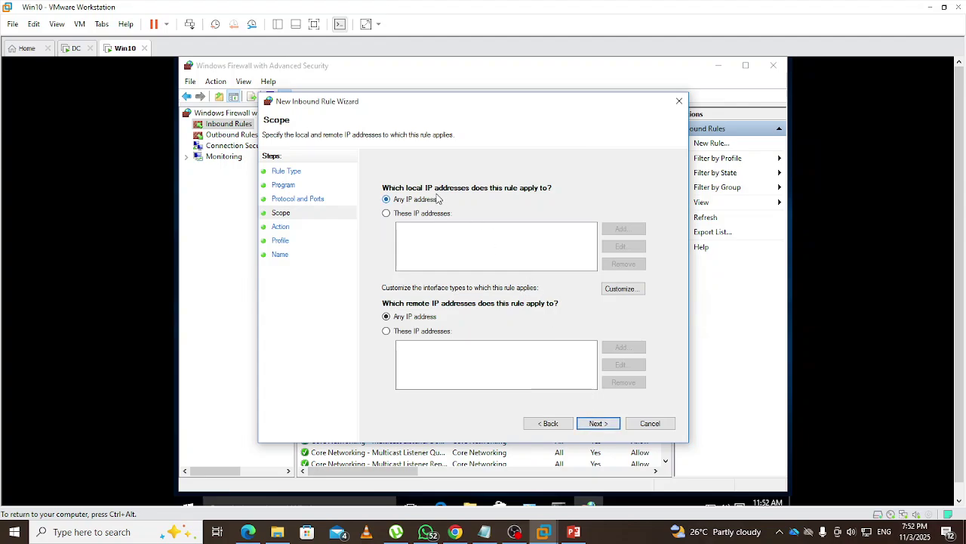
Restrict the rule's local IP addresses to the 192.168.1.0/24 subnet
{"action": "left_click", "coordinate": [403, 216]}
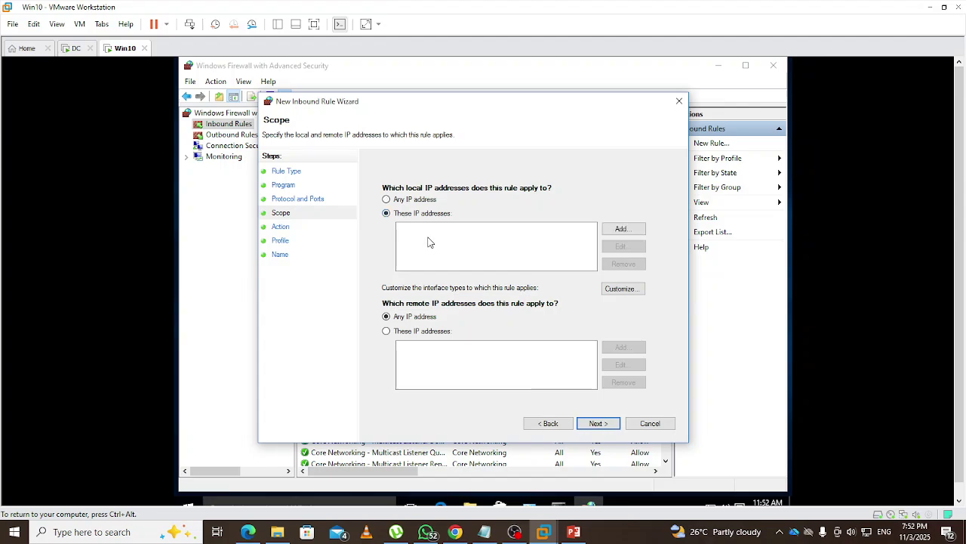
{"action": "left_click", "coordinate": [621, 229]}
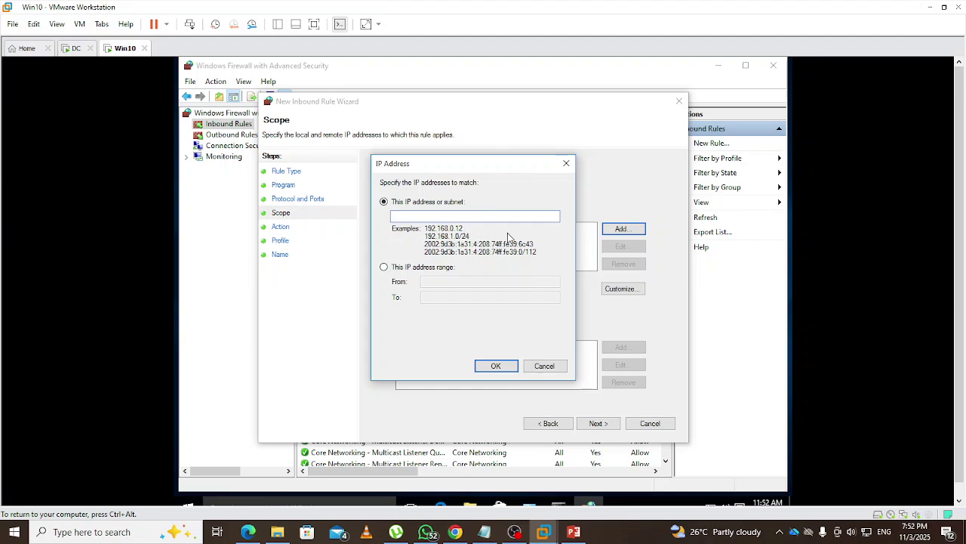
{"action": "type", "text": "192.168.1.0/24"}
{"action": "left_click", "coordinate": [504, 367]}
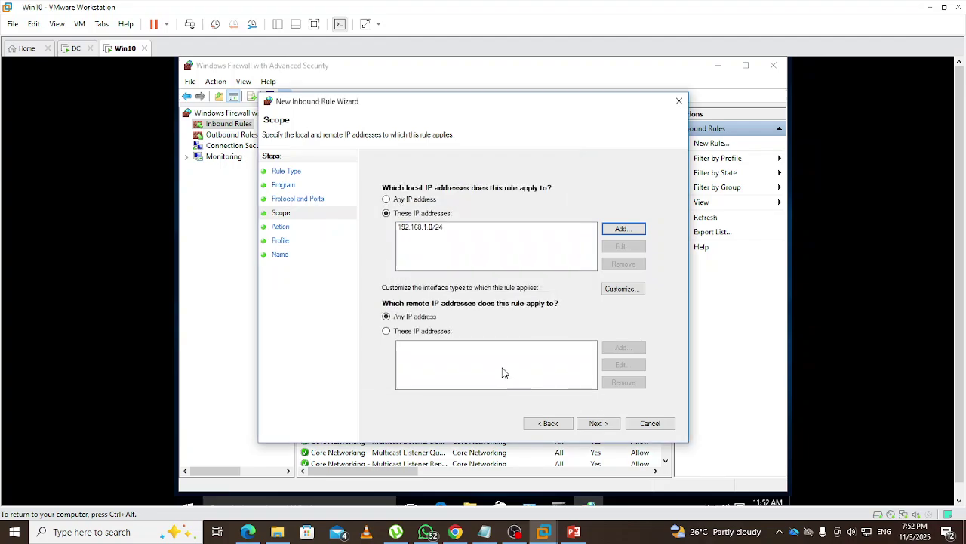
Restrict the rule's remote IP addresses to the 192.168.1.0/24 subnet
{"action": "left_click", "coordinate": [404, 335]}
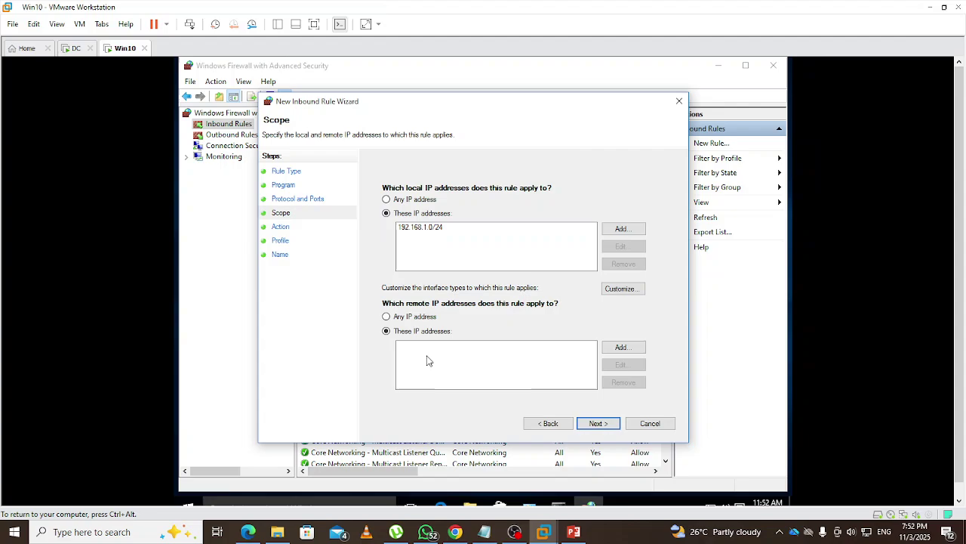
{"action": "left_click", "coordinate": [622, 349]}
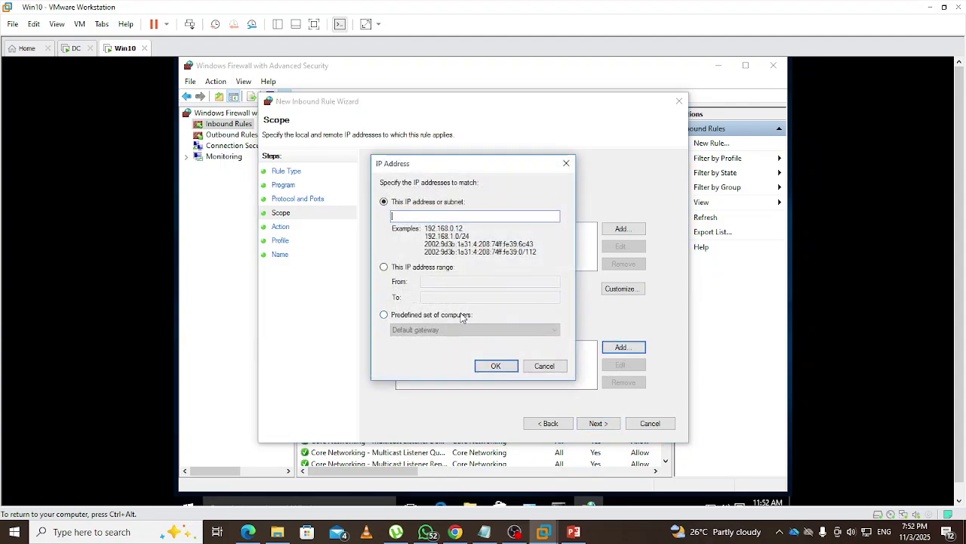
{"action": "type", "text": "192.168.1.0/24"}
{"action": "left_click", "coordinate": [511, 373]}
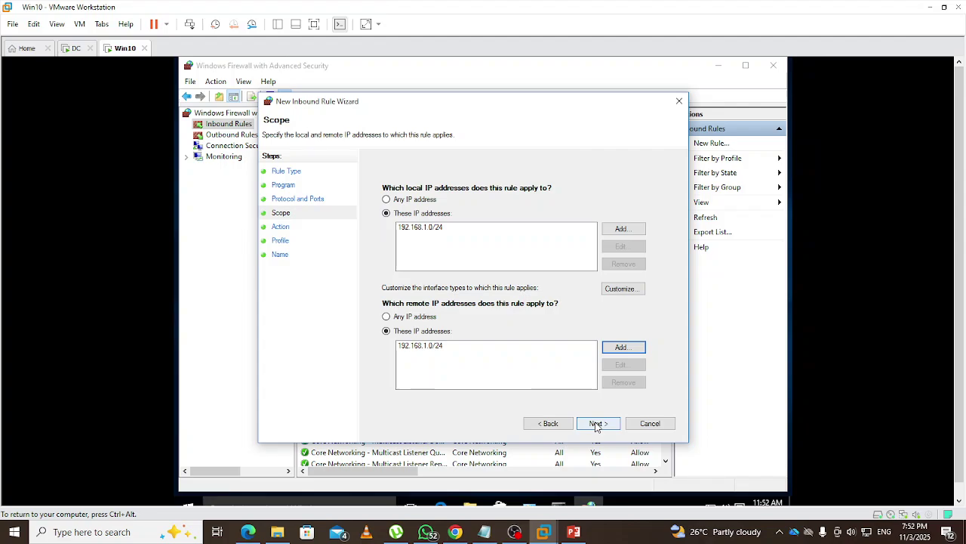
Keep Allow and all profiles, name the rule ICMP-DC, finish it, and close the firewall window
{"action": "left_click", "coordinate": [595, 424]}
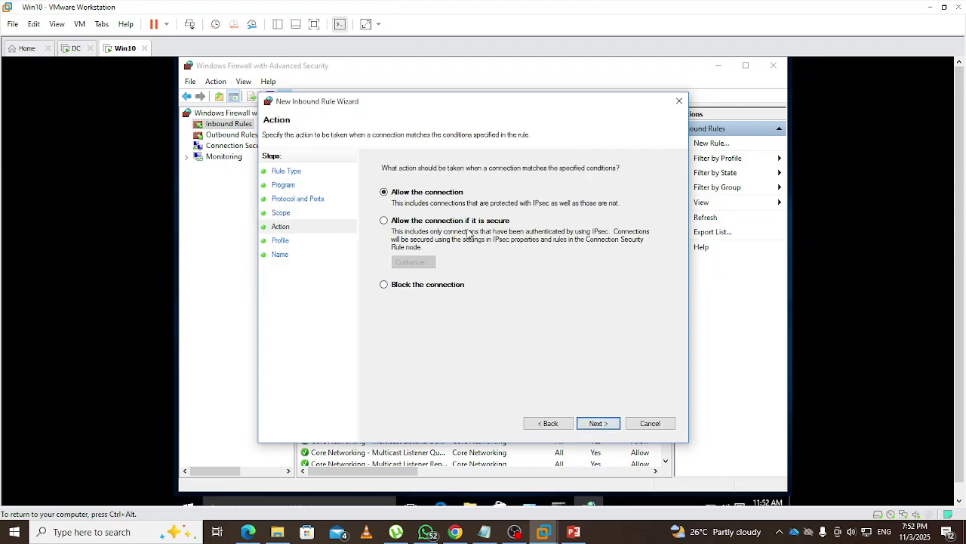
{"action": "left_click", "coordinate": [597, 425]}
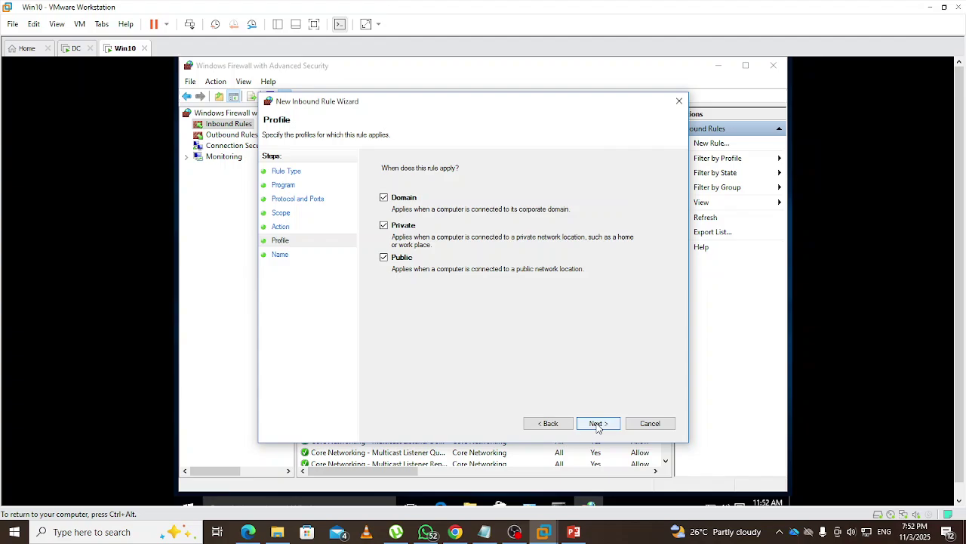
{"action": "left_click", "coordinate": [597, 425]}
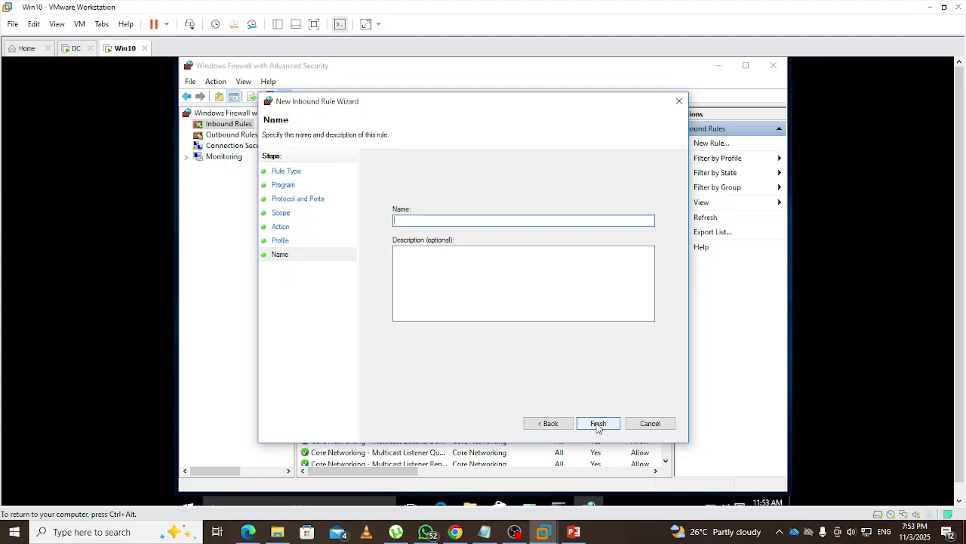
{"action": "type", "text": "ICMP-DC"}
{"action": "left_click", "coordinate": [610, 428]}
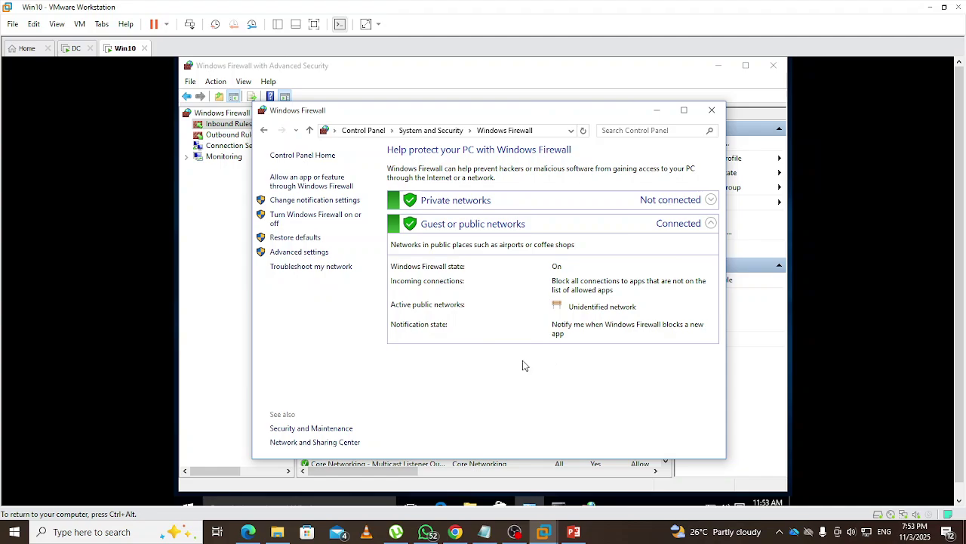
{"action": "left_click", "coordinate": [711, 110]}
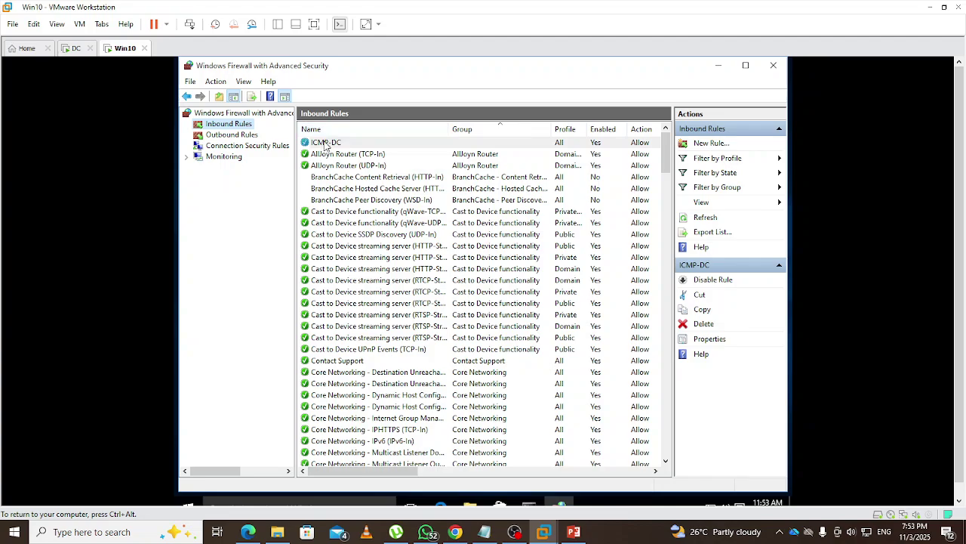
Check the ICMP-DC rule, then rerun ping 192.168.1.8 from the Win10 command prompt
{"action": "left_click", "coordinate": [336, 144]}
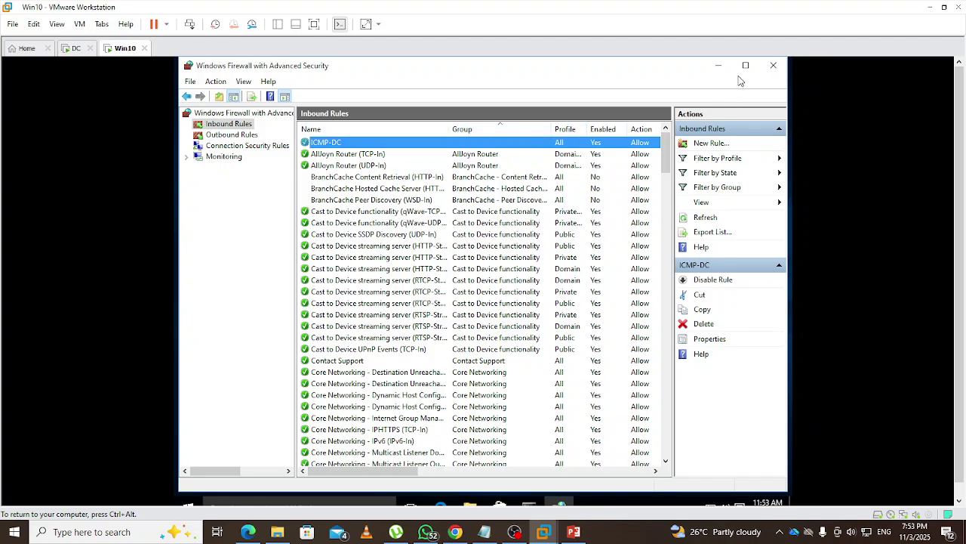
{"action": "left_click", "coordinate": [718, 65]}
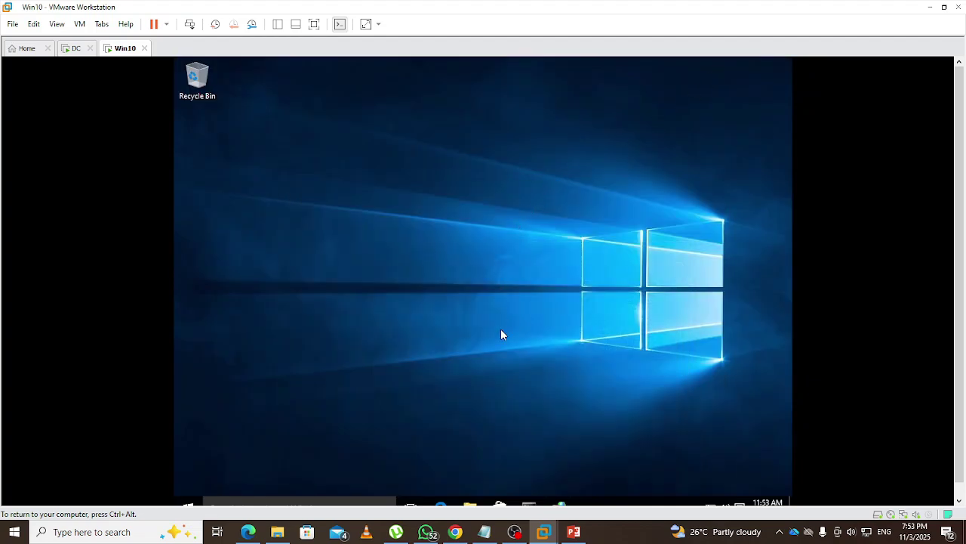
{"action": "left_click", "coordinate": [529, 504]}
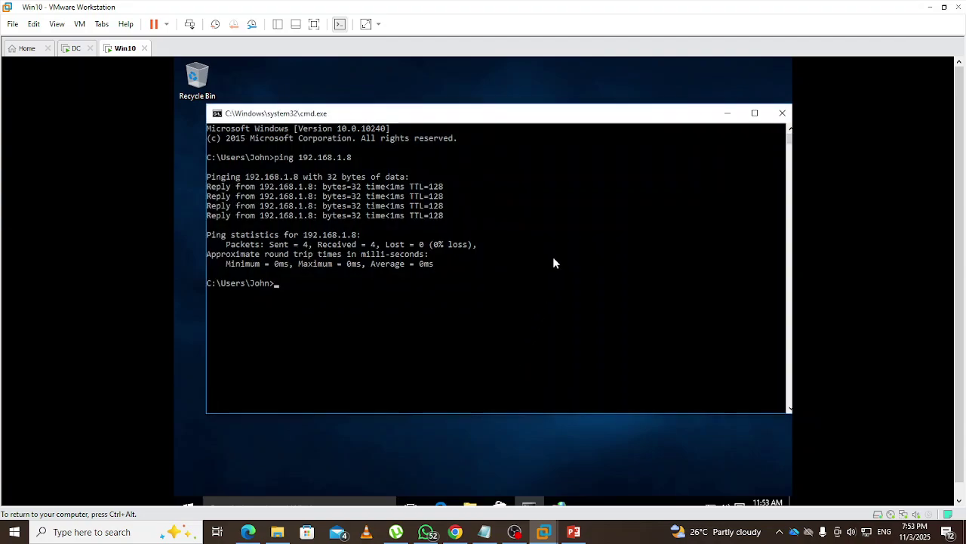
{"action": "key", "text": "Up"}
{"action": "key", "text": "Return"}
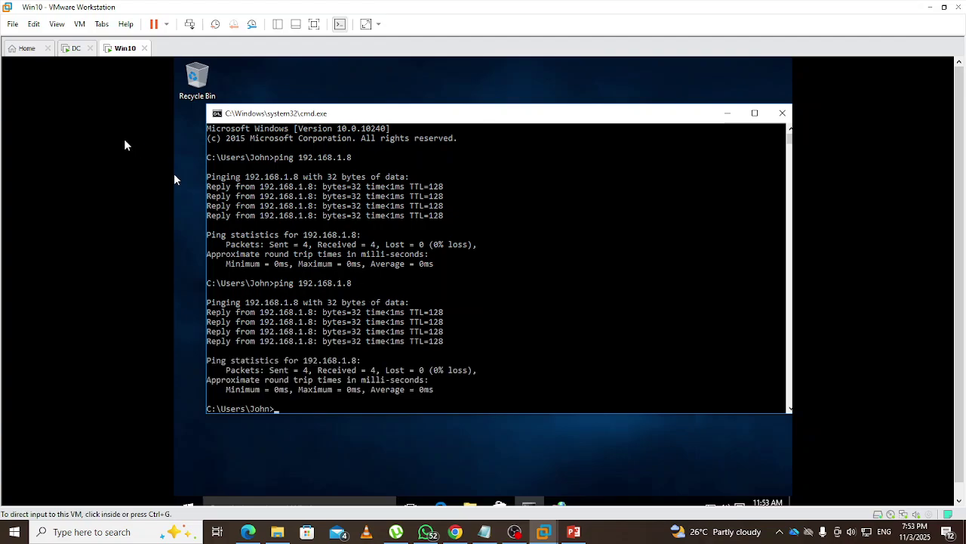
On the DC machine, rerun ping 192.168.1.5
{"action": "left_click", "coordinate": [76, 48]}
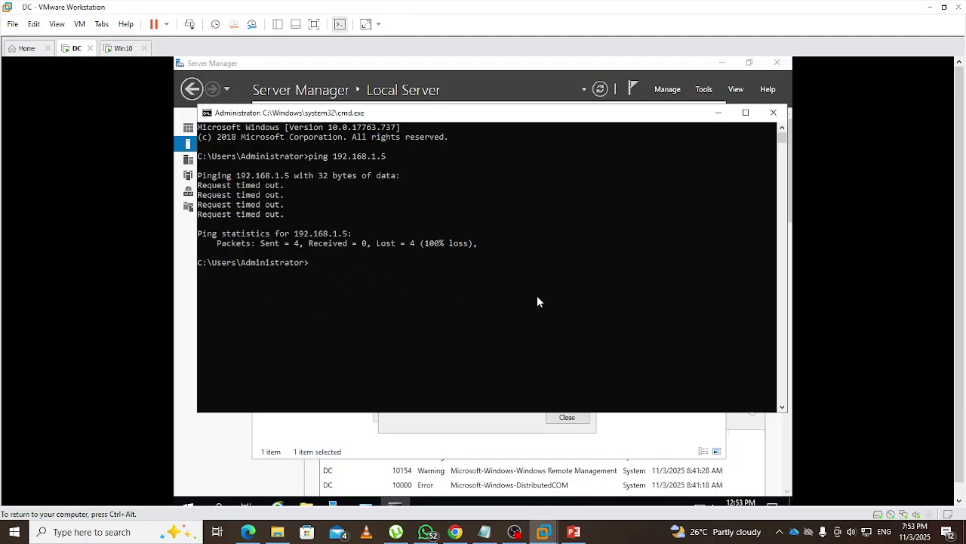
{"action": "key", "text": "Up"}
{"action": "key", "text": "Return"}
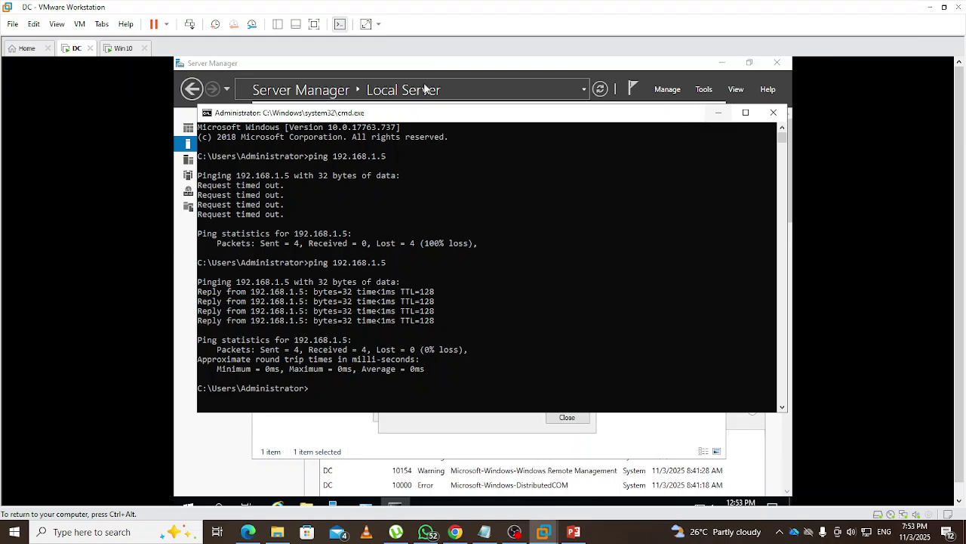
Back on Win10, hide the command prompt and open File Explorer
{"action": "left_click", "coordinate": [121, 48]}
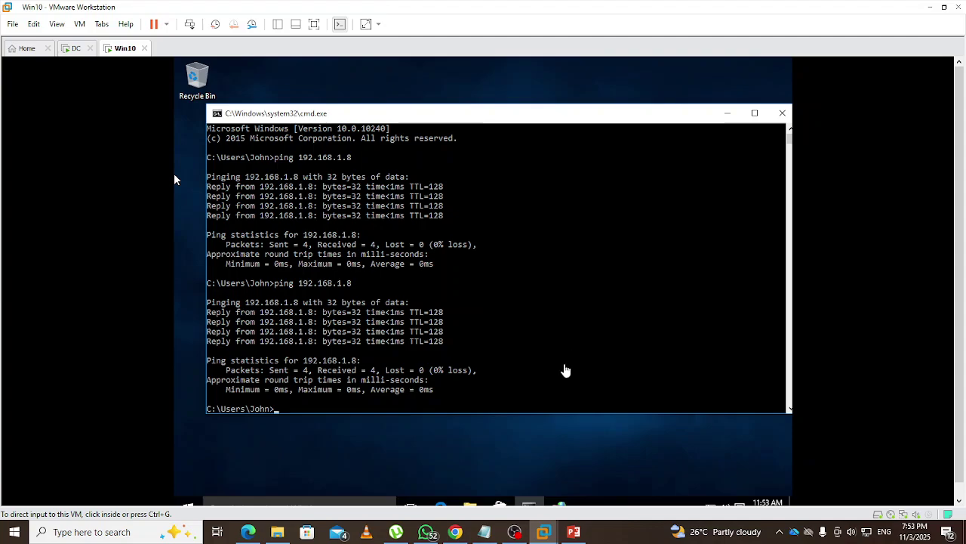
{"action": "left_click", "coordinate": [566, 369]}
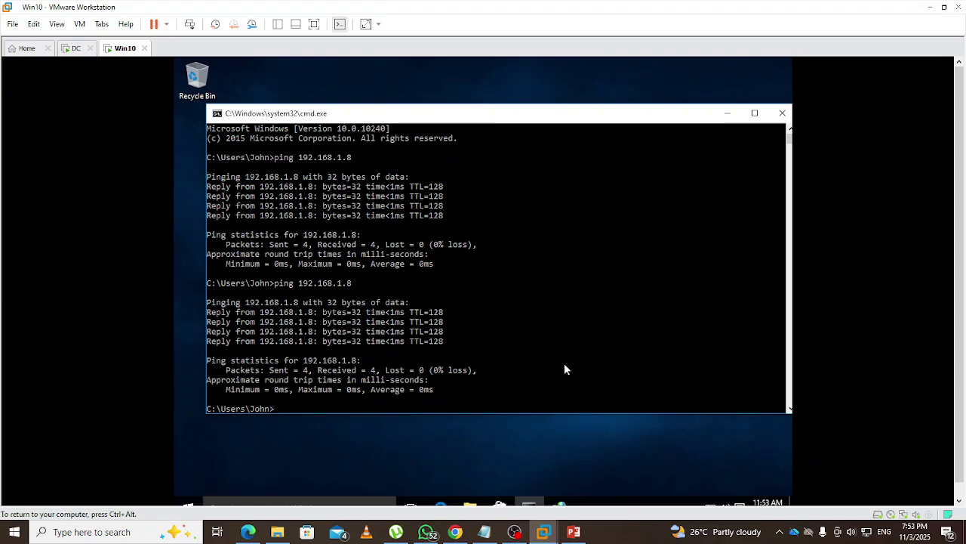
{"action": "left_click", "coordinate": [727, 113]}
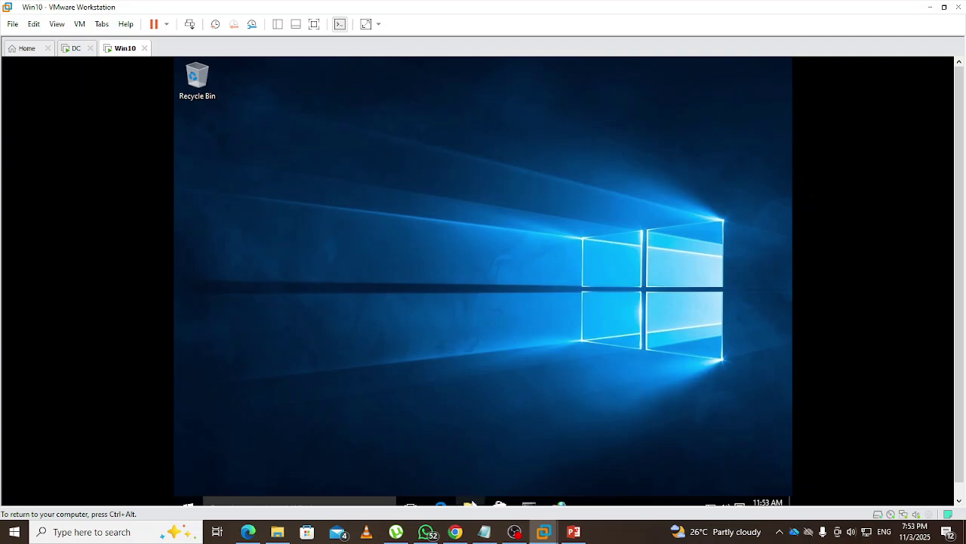
{"action": "left_click", "coordinate": [470, 504]}
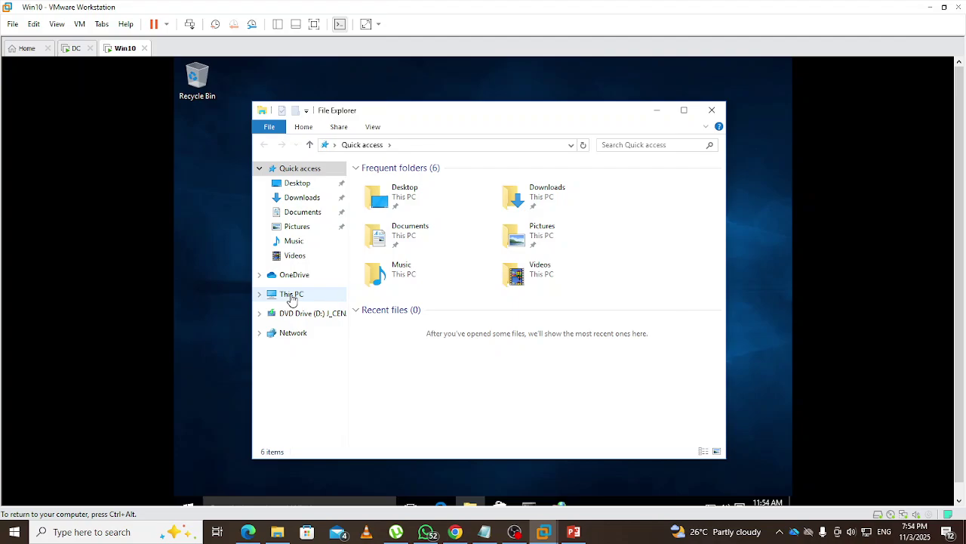
From This PC's properties, change the computer's membership from WORKGROUP to domain EGDAV
{"action": "right_click", "coordinate": [292, 300]}
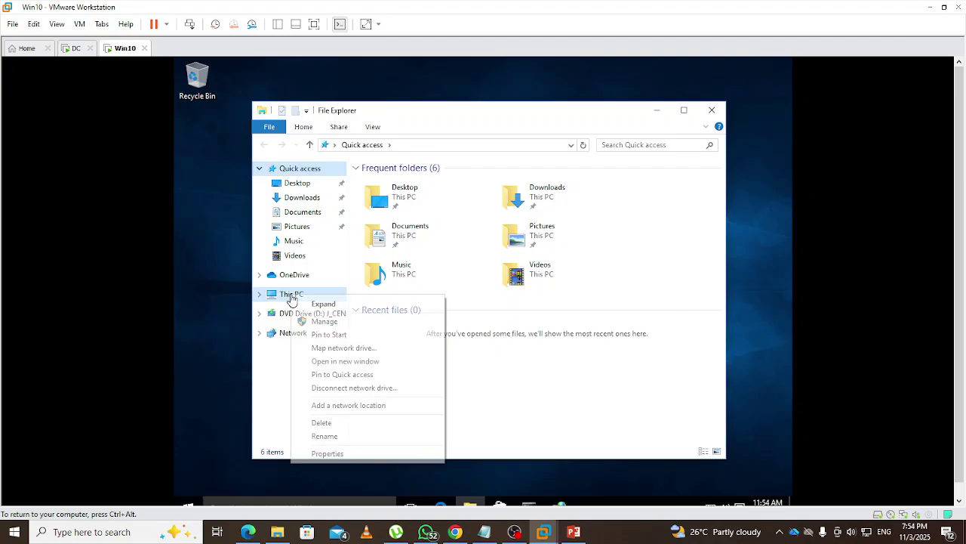
{"action": "left_click", "coordinate": [325, 454]}
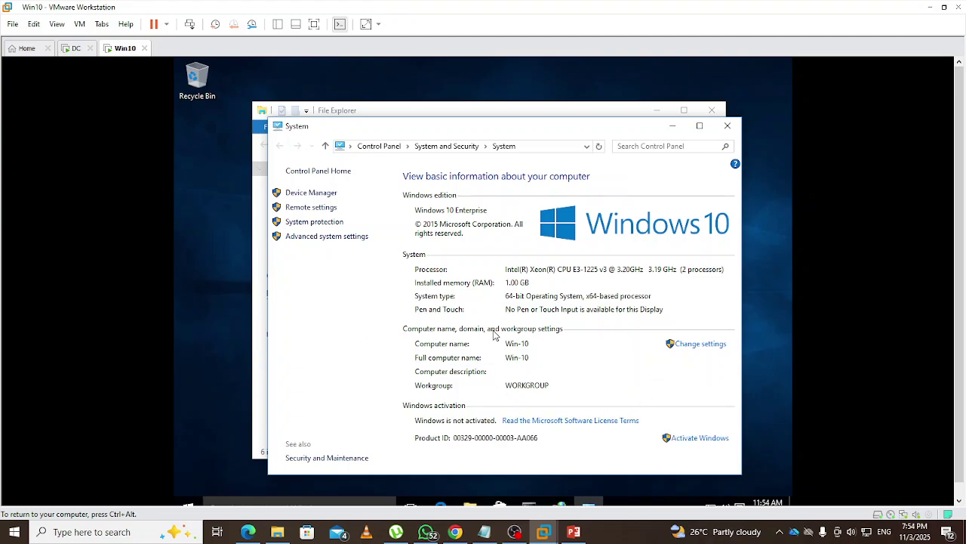
{"action": "left_click", "coordinate": [696, 346]}
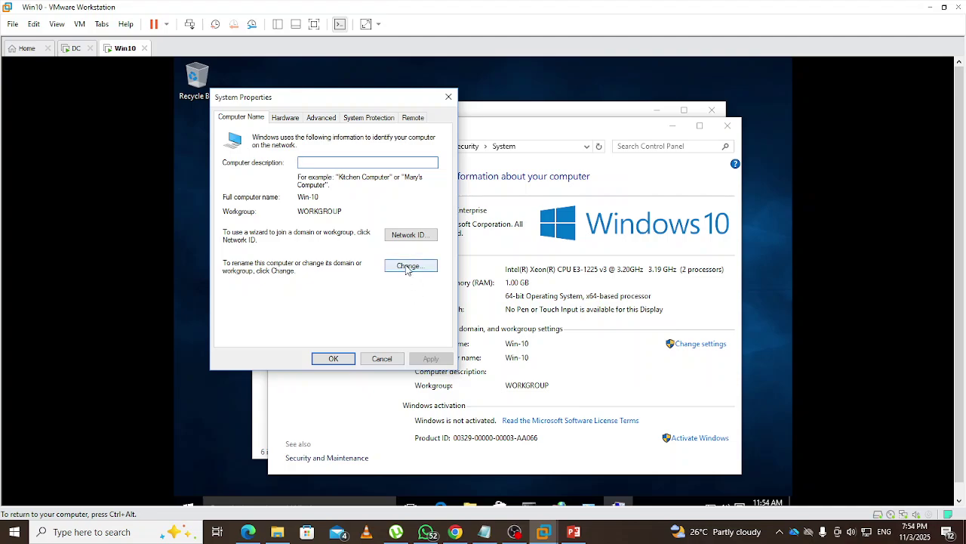
{"action": "left_click", "coordinate": [407, 267]}
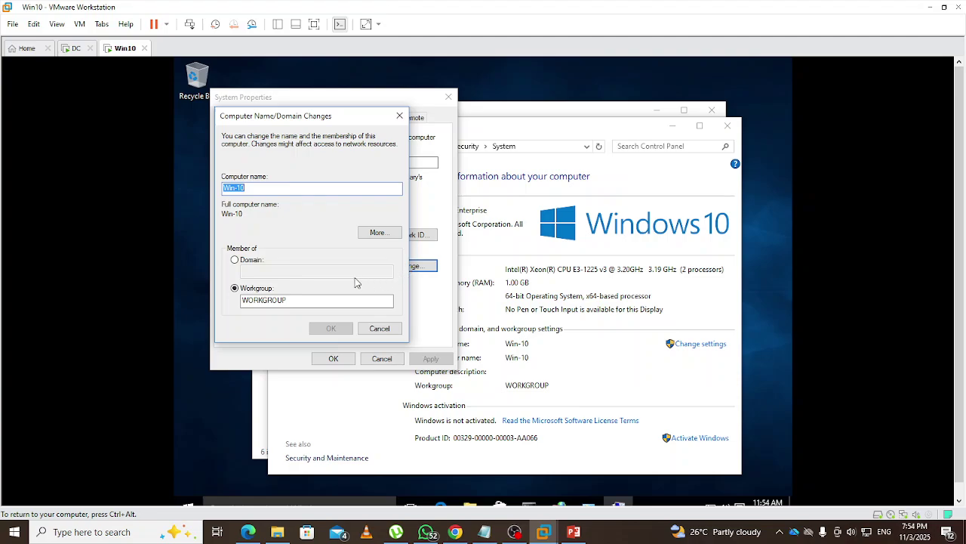
{"action": "left_click", "coordinate": [235, 260]}
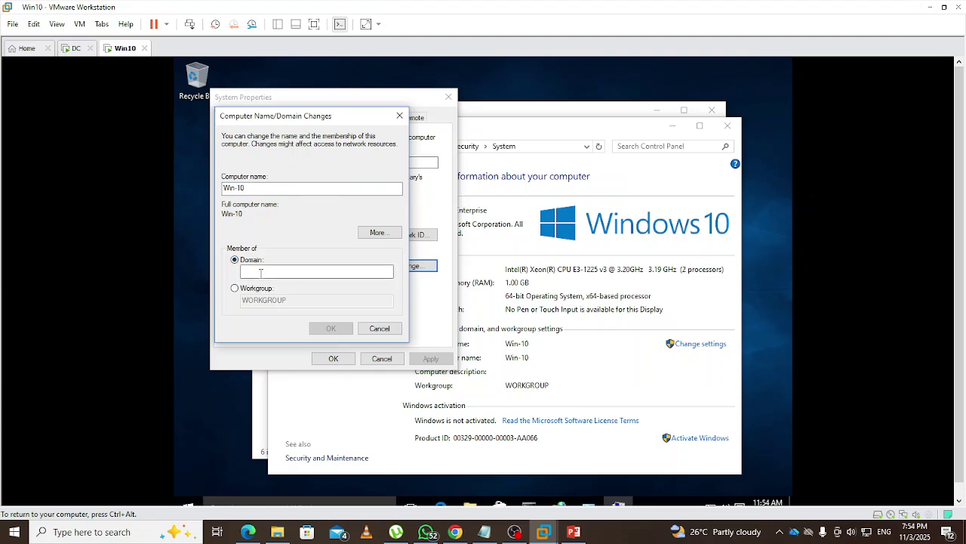
{"action": "left_click", "coordinate": [263, 274]}
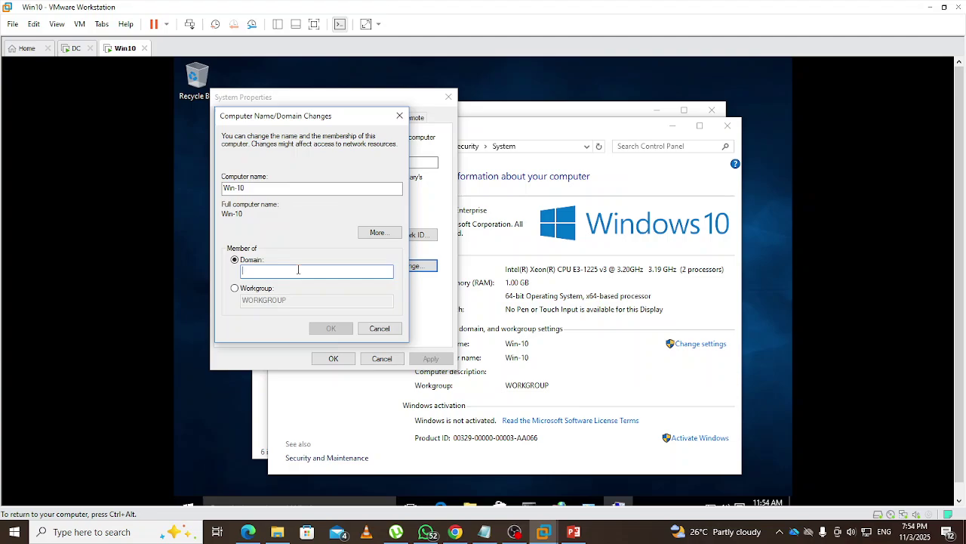
{"action": "type", "text": "EGDAV"}
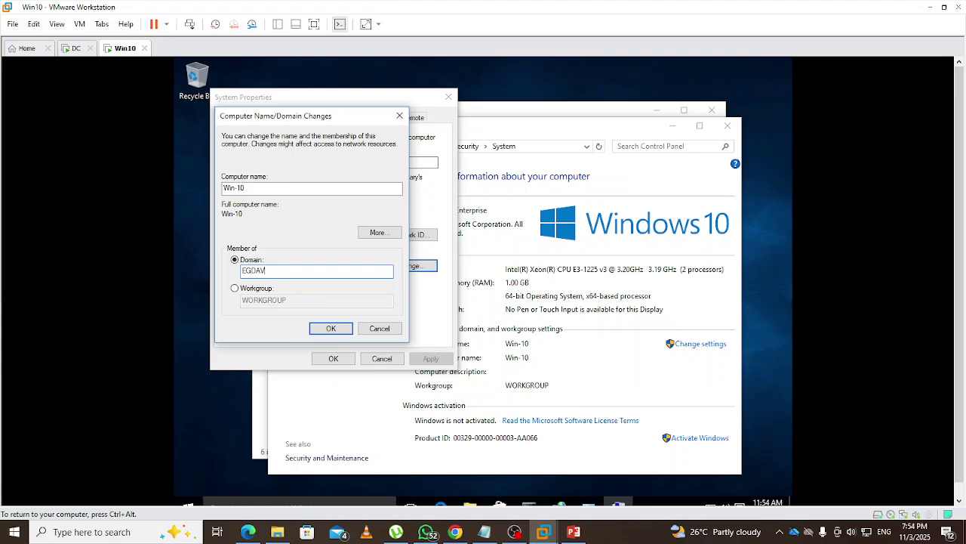
Confirm the domain join with the EGDAV\Administrator account and its password
{"action": "left_click", "coordinate": [331, 330]}
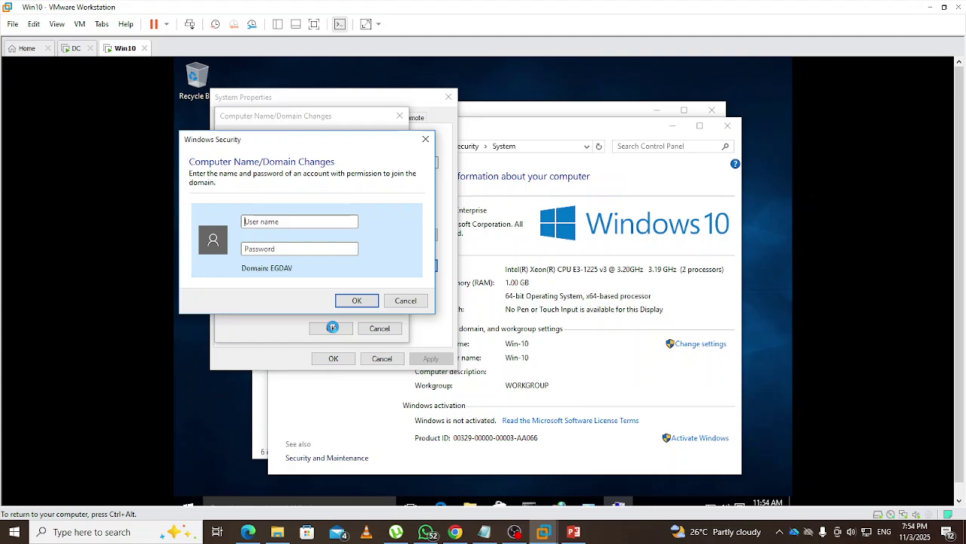
{"action": "type", "text": "EGDA"}
{"action": "type", "text": "V\\Administrator"}
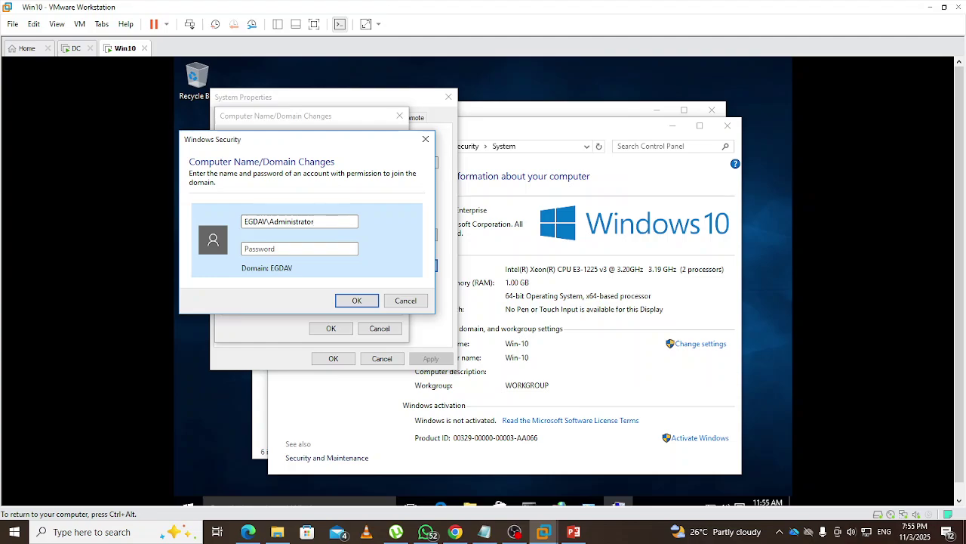
{"action": "key", "text": "Tab"}
{"action": "type", "text": "********"}
{"action": "left_click", "coordinate": [368, 300]}
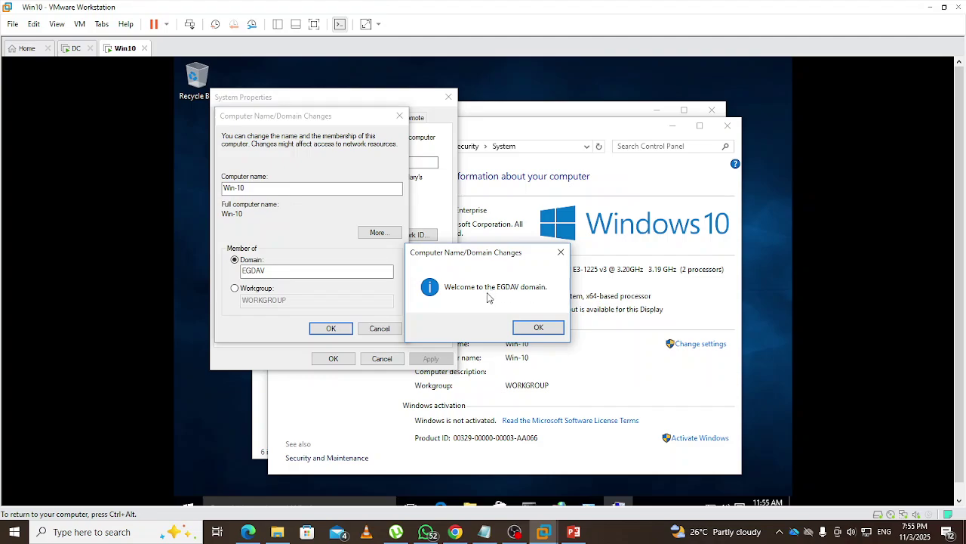
Dismiss the EGDAV welcome and restart notices, close System Properties, and restart Win-10 now
{"action": "left_click", "coordinate": [539, 329]}
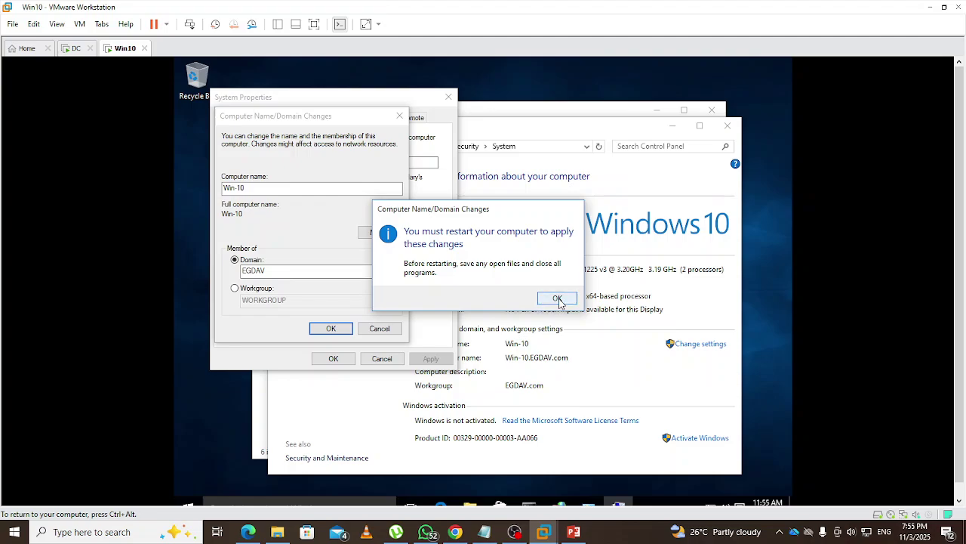
{"action": "left_click", "coordinate": [557, 299]}
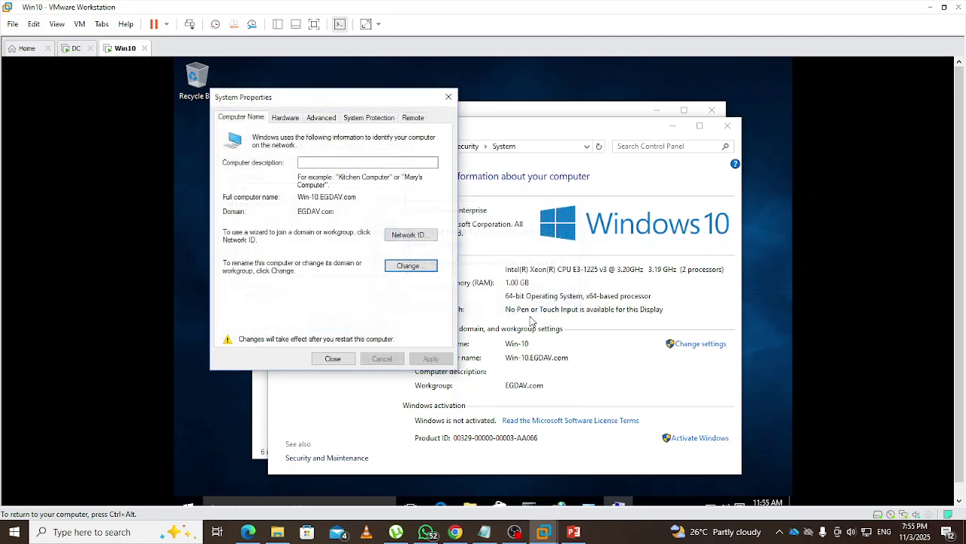
{"action": "left_click", "coordinate": [334, 361]}
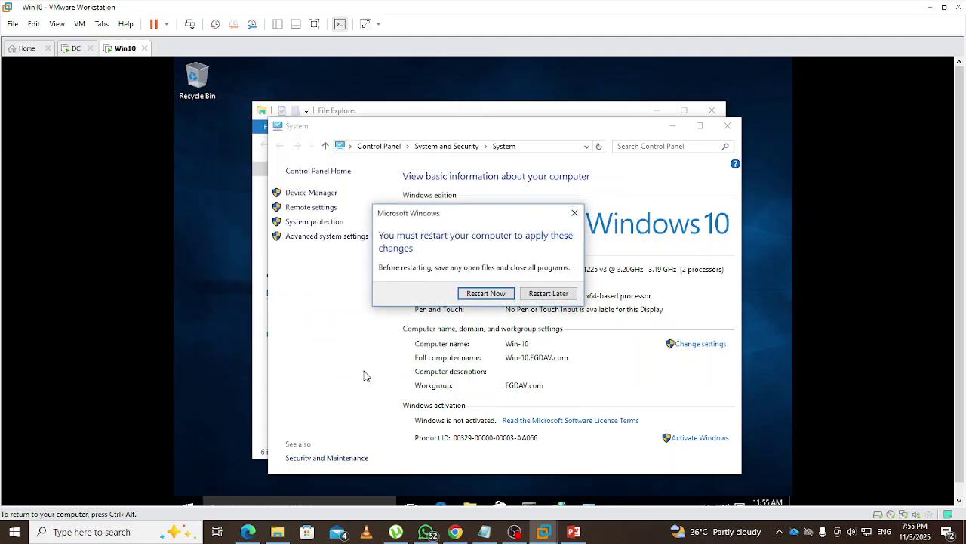
{"action": "left_click", "coordinate": [476, 295]}
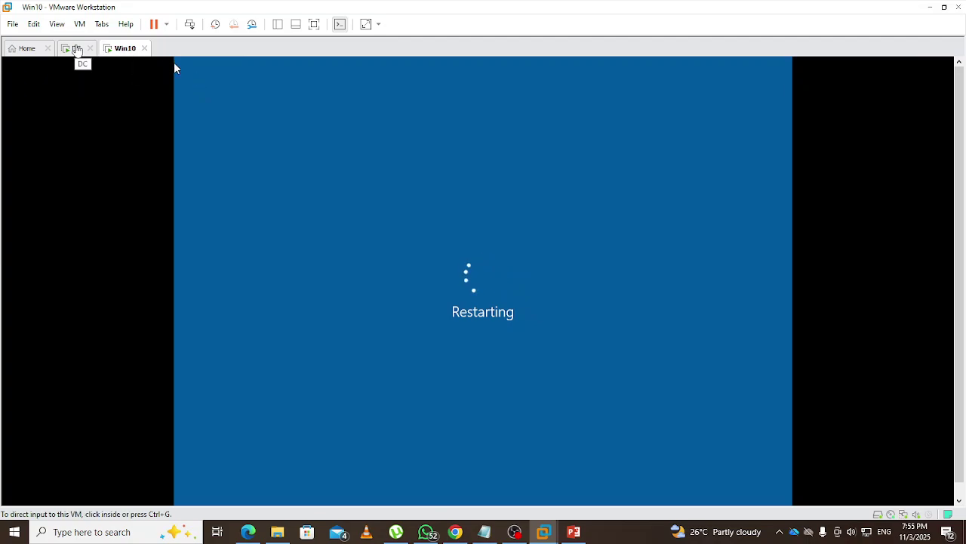
On DC, minimize Command Prompt and close Network Connection Details, Ethernet0 Status and Network Connections
{"action": "left_click", "coordinate": [75, 48]}
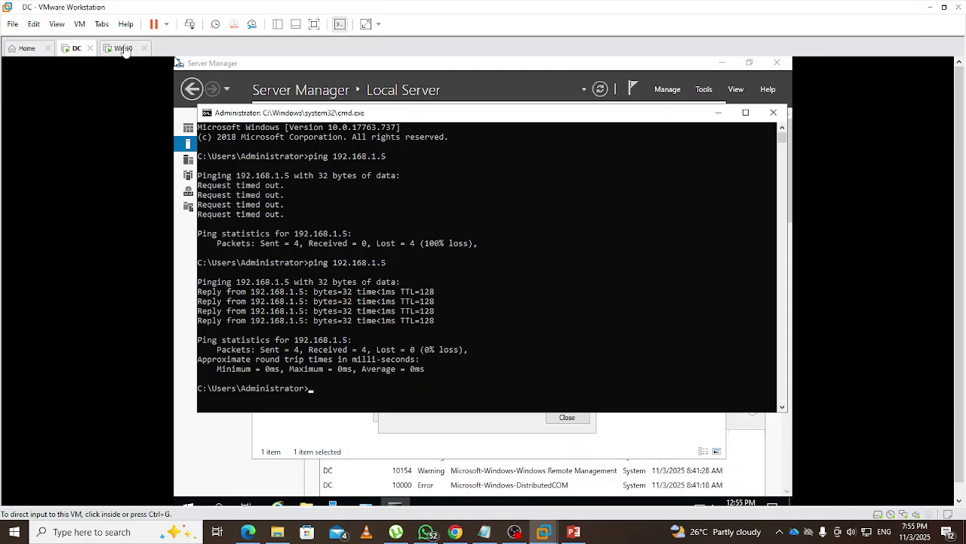
{"action": "left_click", "coordinate": [123, 48]}
{"action": "left_click", "coordinate": [75, 48]}
{"action": "left_click", "coordinate": [719, 116]}
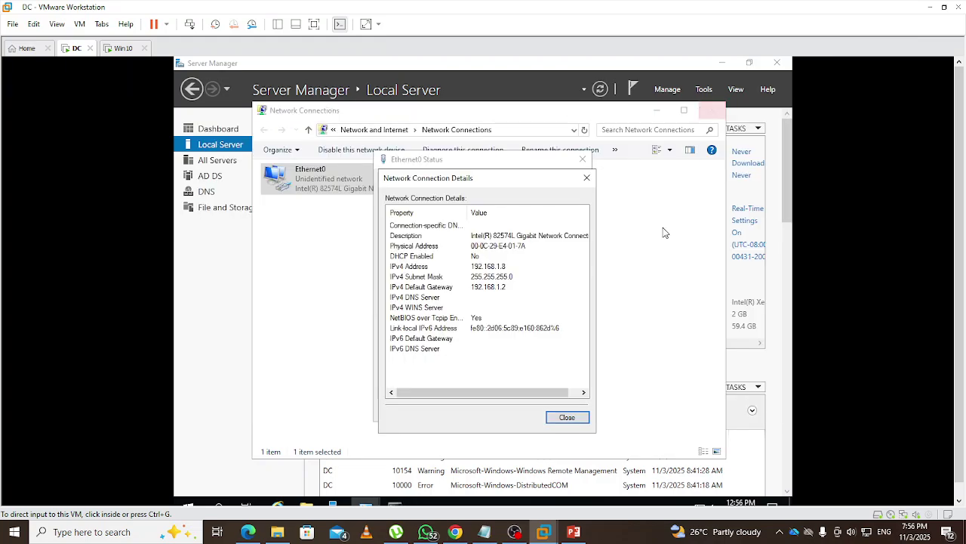
{"action": "left_click", "coordinate": [578, 421]}
{"action": "left_click", "coordinate": [568, 410]}
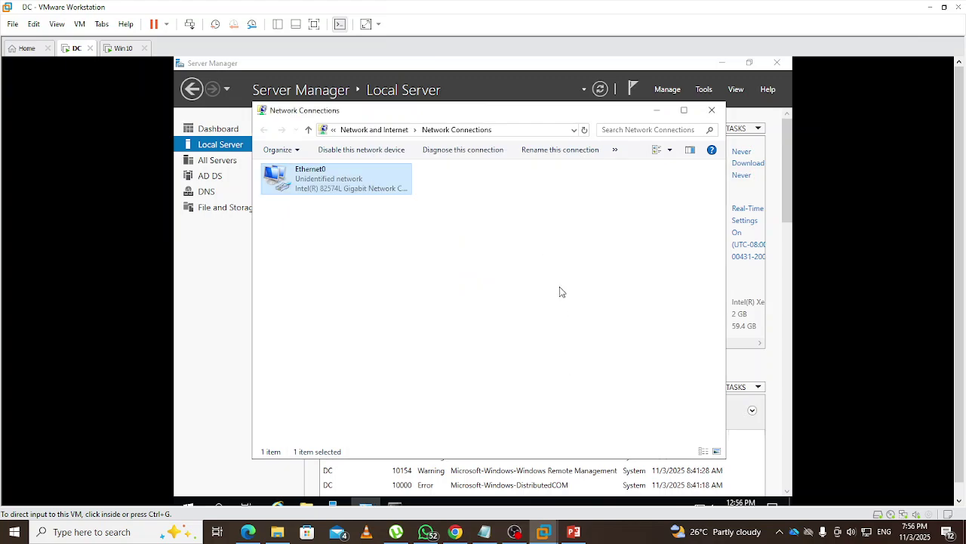
{"action": "left_click", "coordinate": [712, 110]}
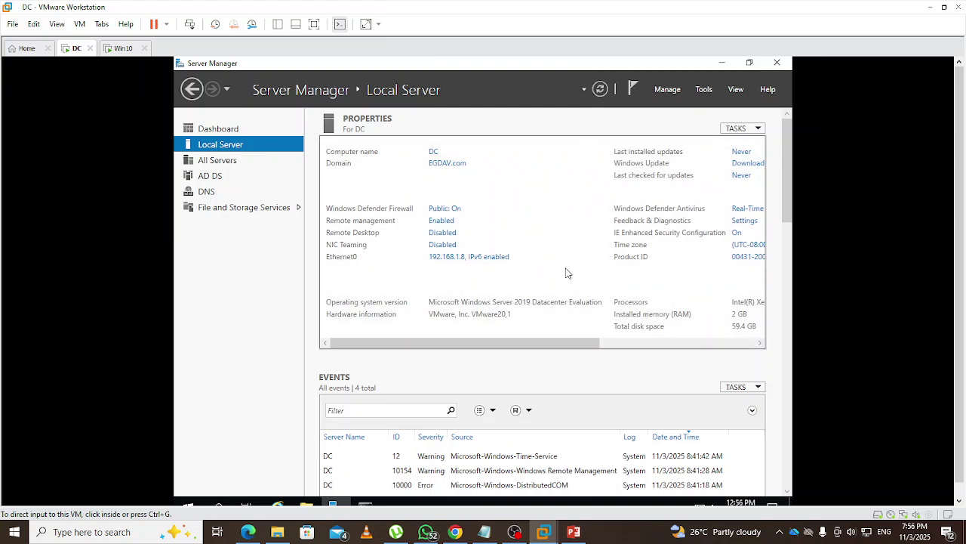
Launch Active Directory Users and Computers from Tools and view the Computers container listing WIN-10
{"action": "left_click", "coordinate": [703, 89]}
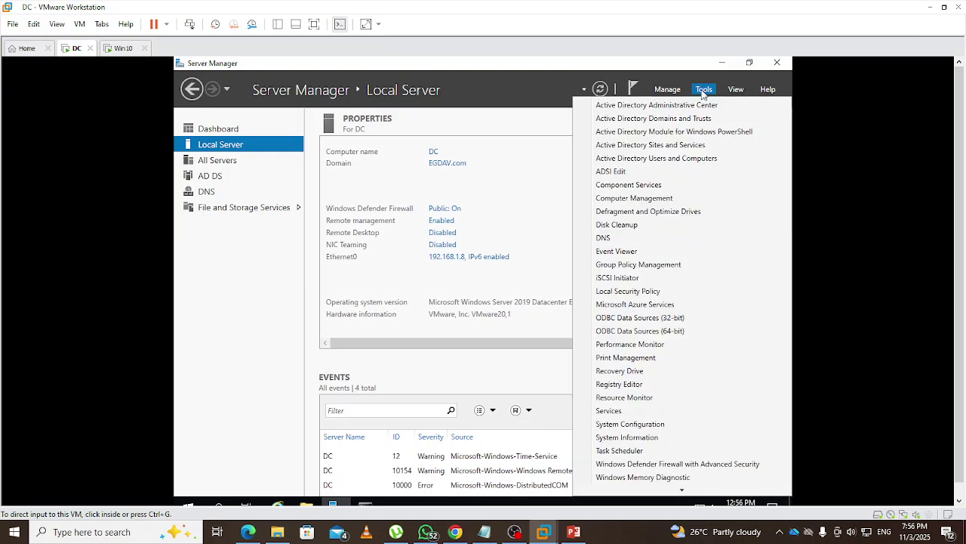
{"action": "left_click", "coordinate": [649, 160]}
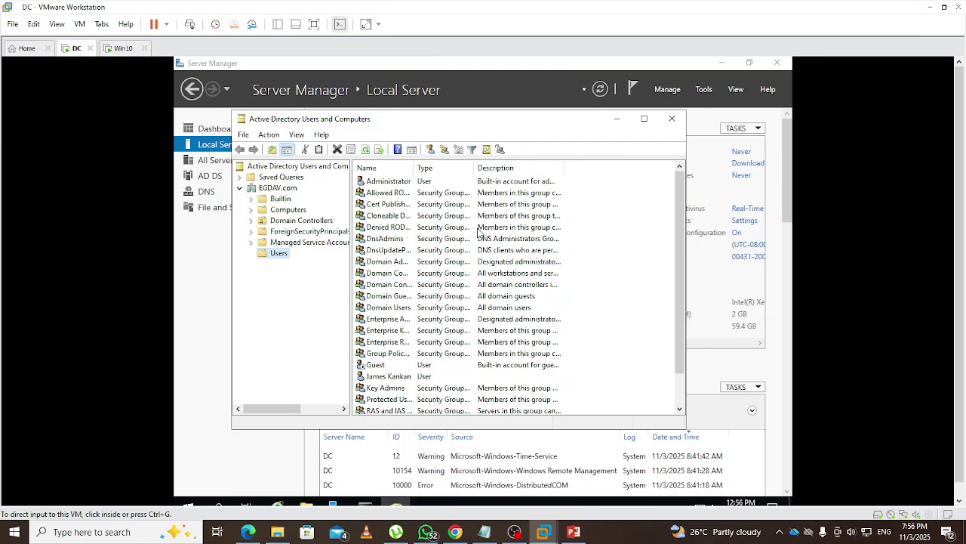
{"action": "left_click", "coordinate": [287, 211]}
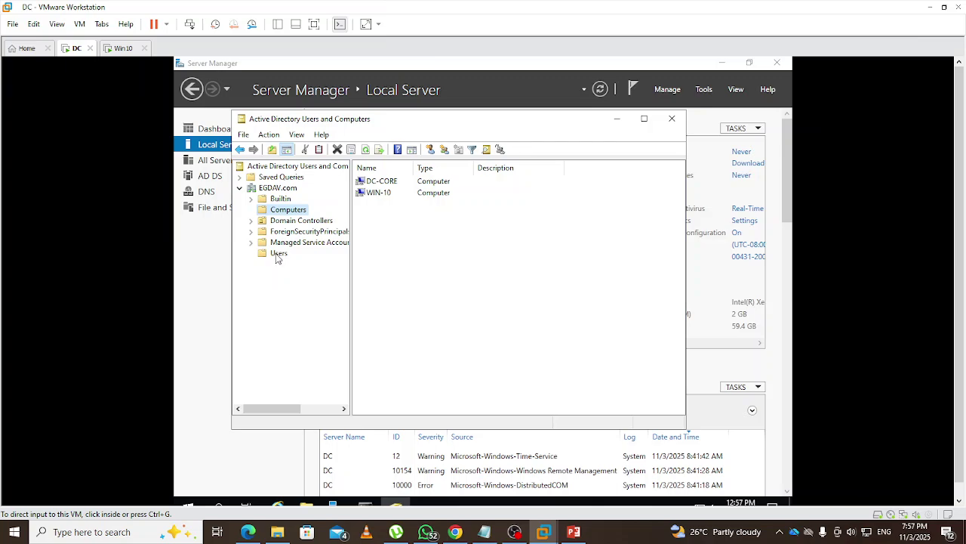
Show EGDAV.com's Users with a wider Name column and bring up the New submenu on Users
{"action": "left_click", "coordinate": [278, 253]}
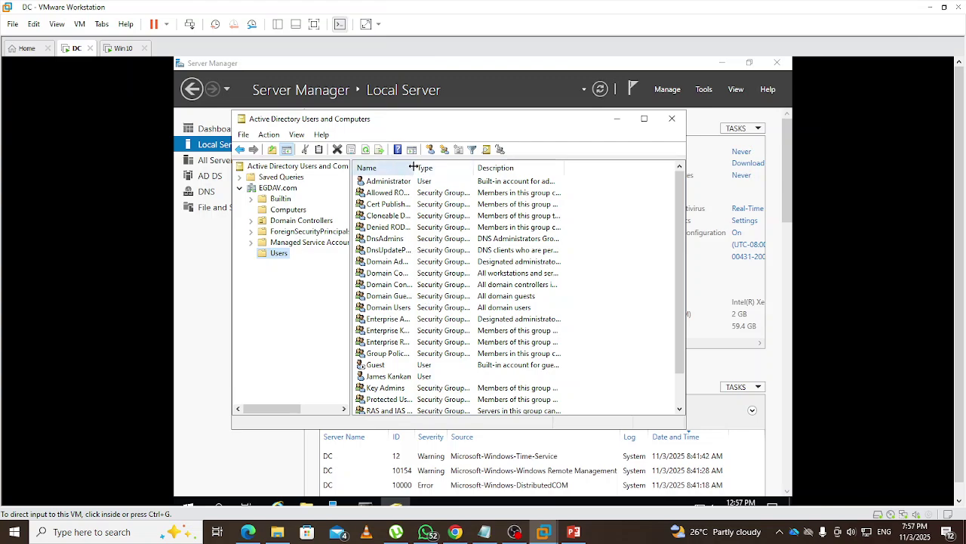
{"action": "left_click_drag", "start_coordinate": [414, 166], "coordinate": [440, 166]}
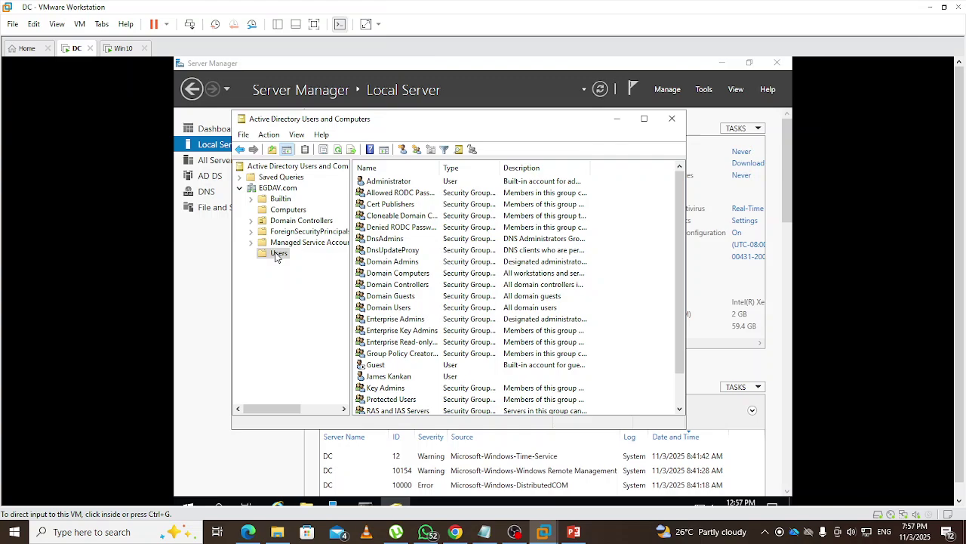
{"action": "right_click", "coordinate": [626, 353]}
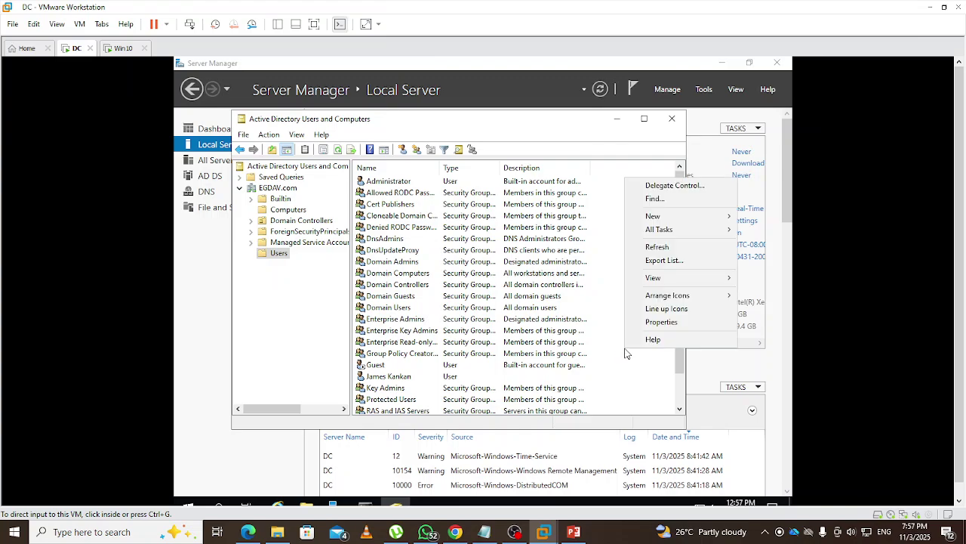
{"action": "mouse_move", "coordinate": [670, 221]}
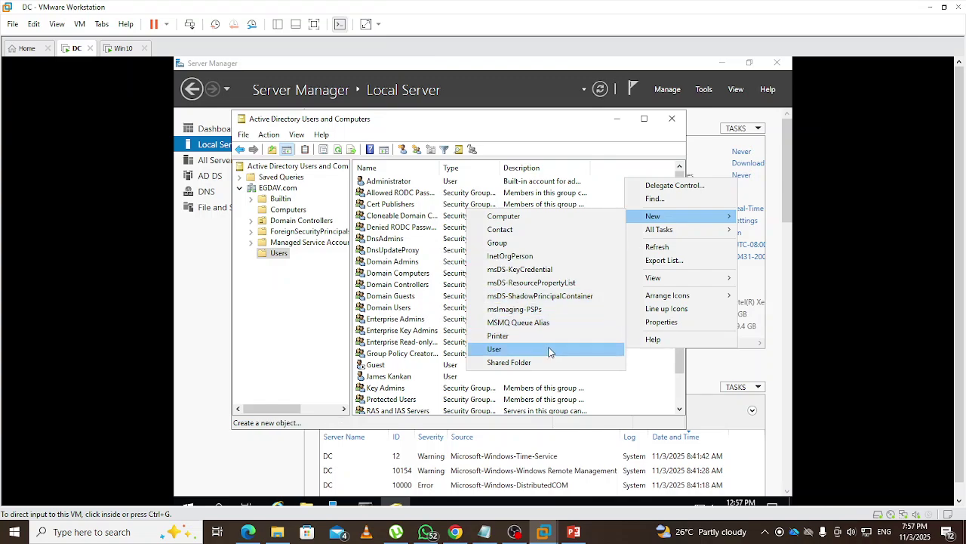
{"action": "left_click", "coordinate": [650, 398]}
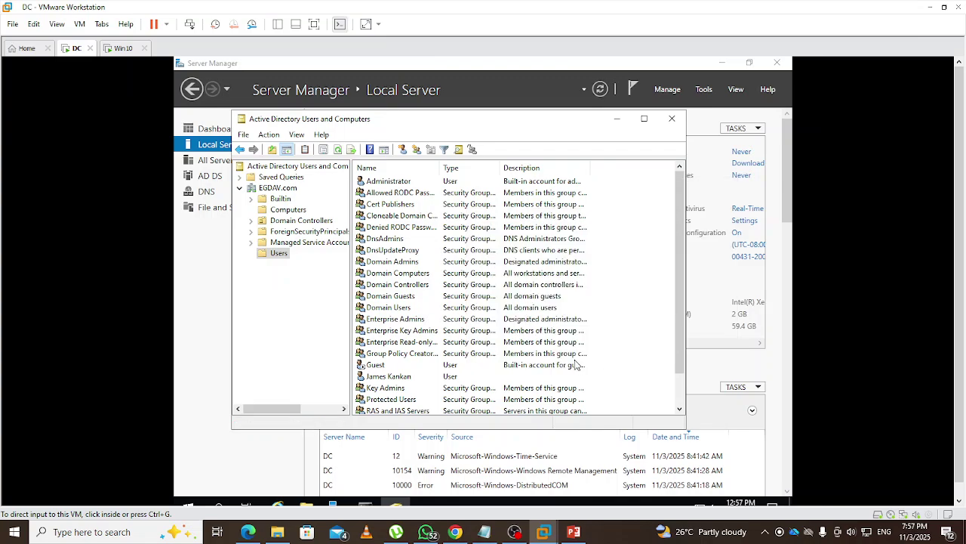
{"action": "right_click", "coordinate": [270, 256]}
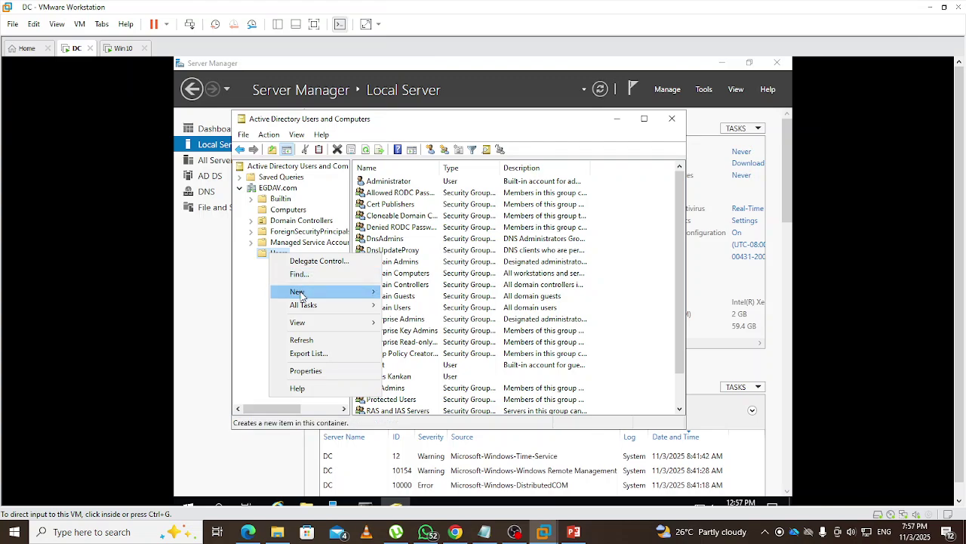
{"action": "mouse_move", "coordinate": [301, 293]}
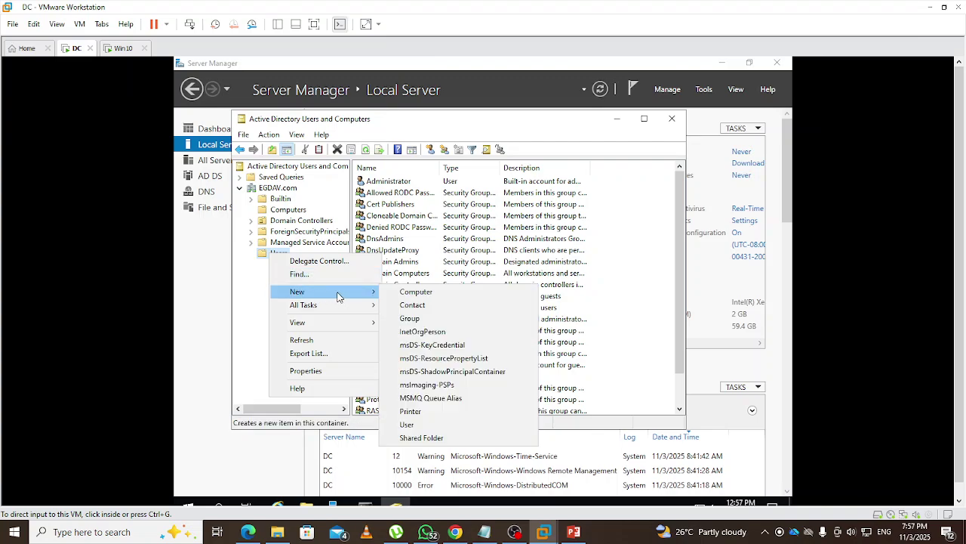
Create a new user in Users, entering the user's first name, last name and logon name
{"action": "left_click", "coordinate": [419, 427]}
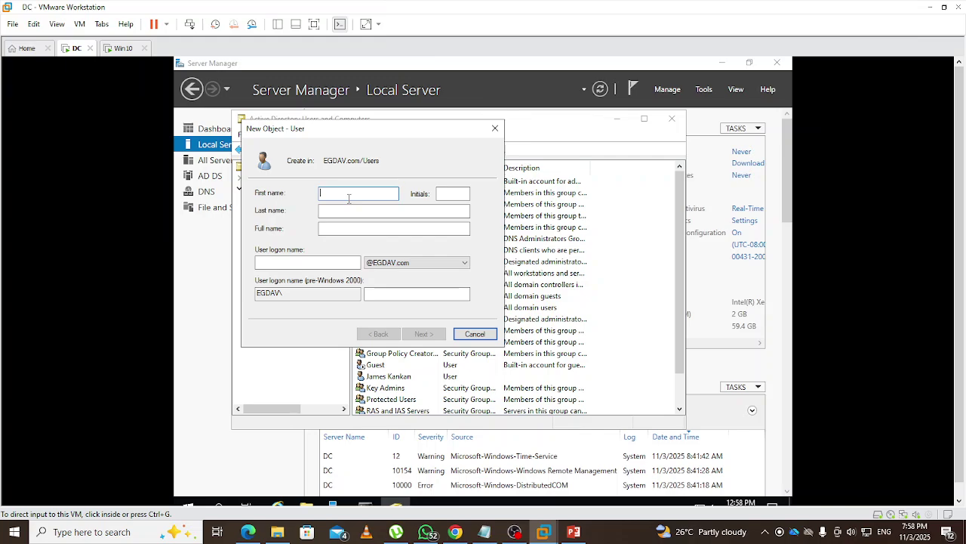
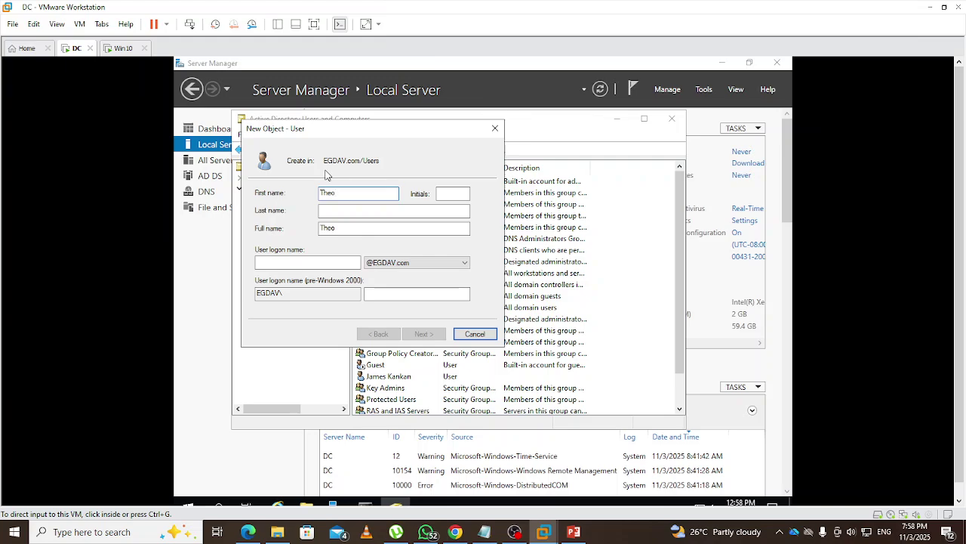
{"action": "left_click", "coordinate": [345, 211]}
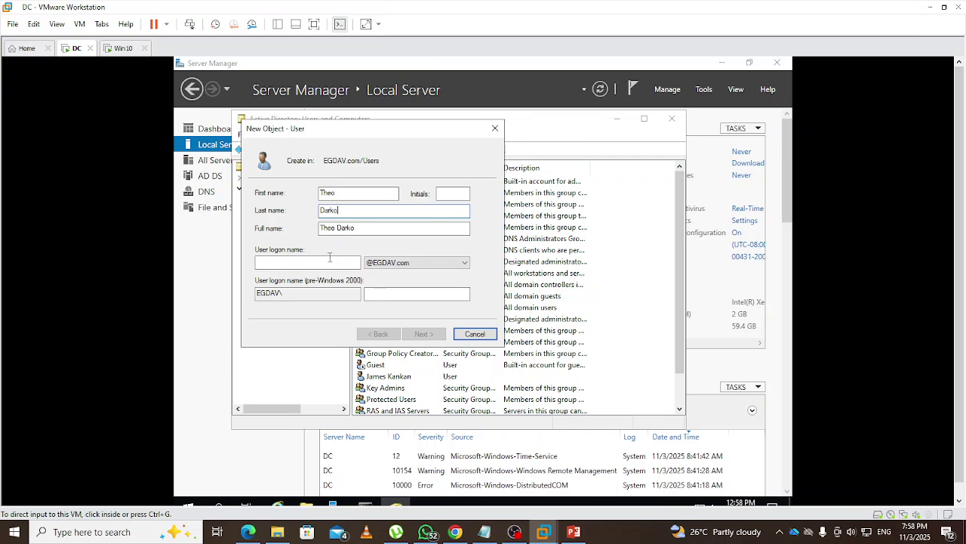
{"action": "left_click", "coordinate": [317, 263]}
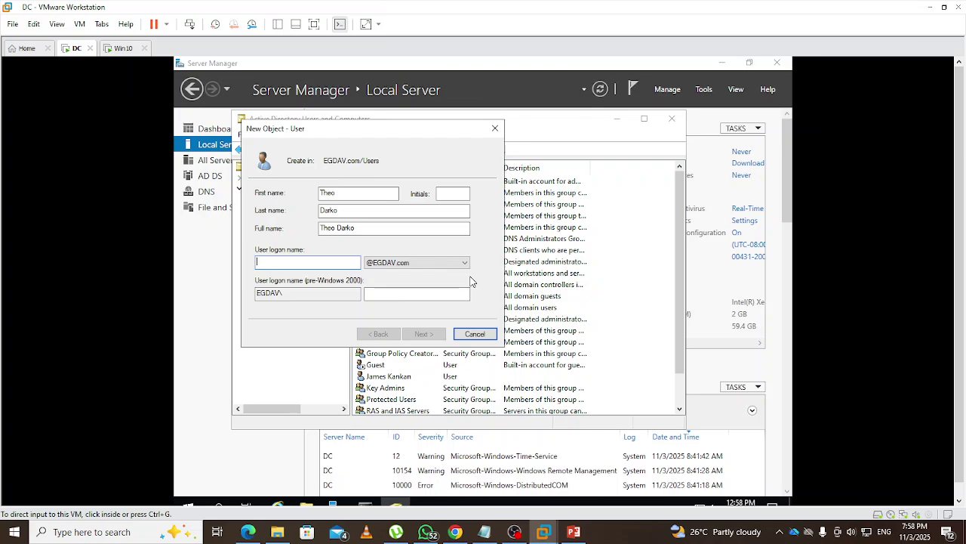
{"action": "type", "text": "theo"}
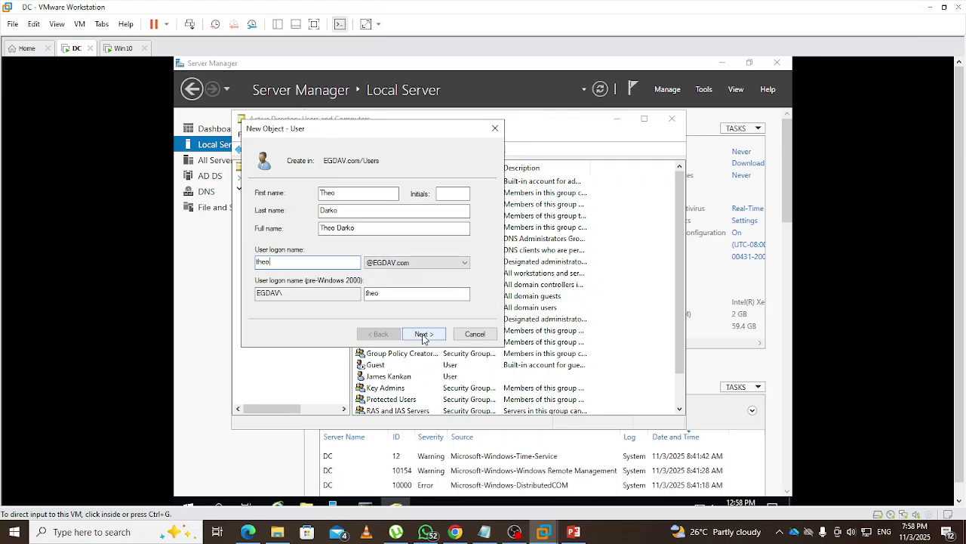
Enter and confirm the password, keeping change-at-next-logon, and reach the summary page
{"action": "left_click", "coordinate": [424, 335]}
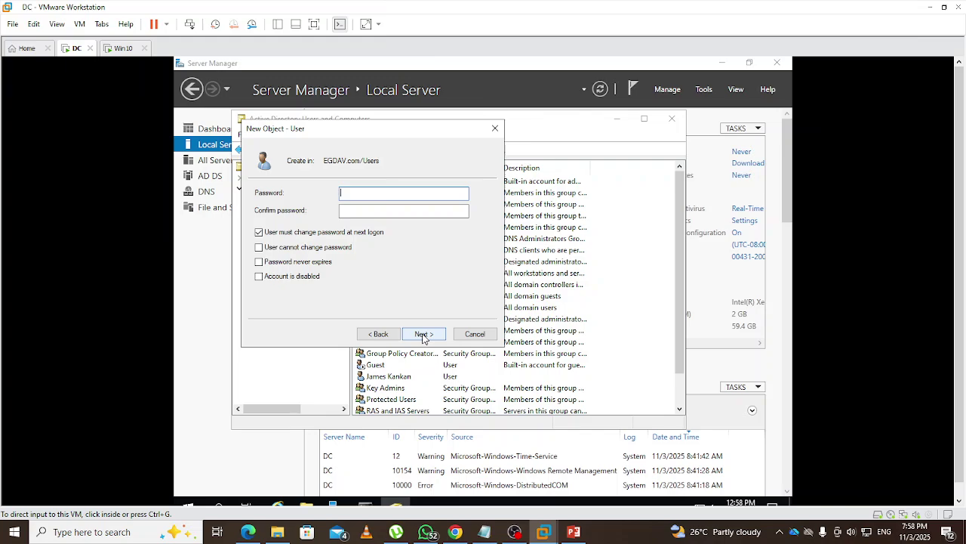
{"action": "type", "text": "•••••••••"}
{"action": "left_click", "coordinate": [404, 211]}
{"action": "type", "text": "•••••••••"}
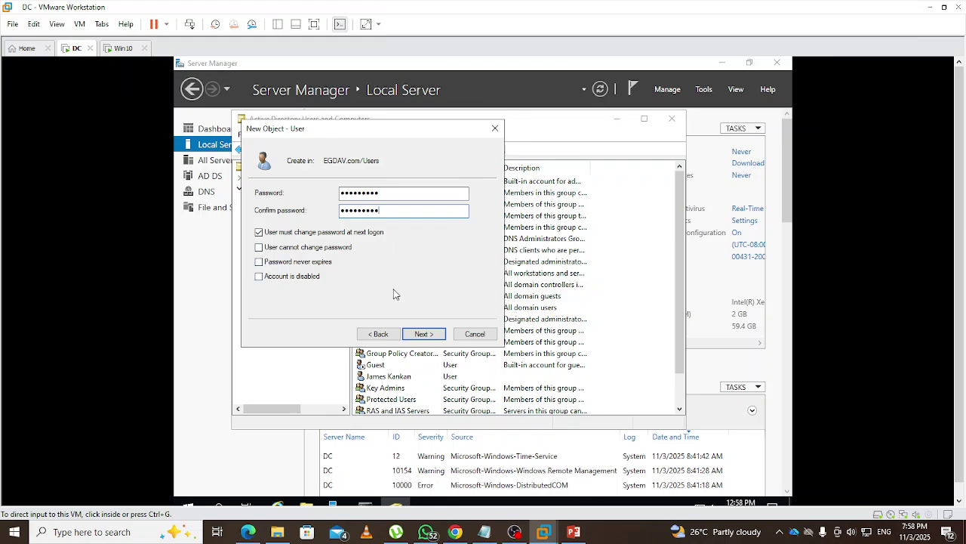
{"action": "left_click", "coordinate": [425, 334]}
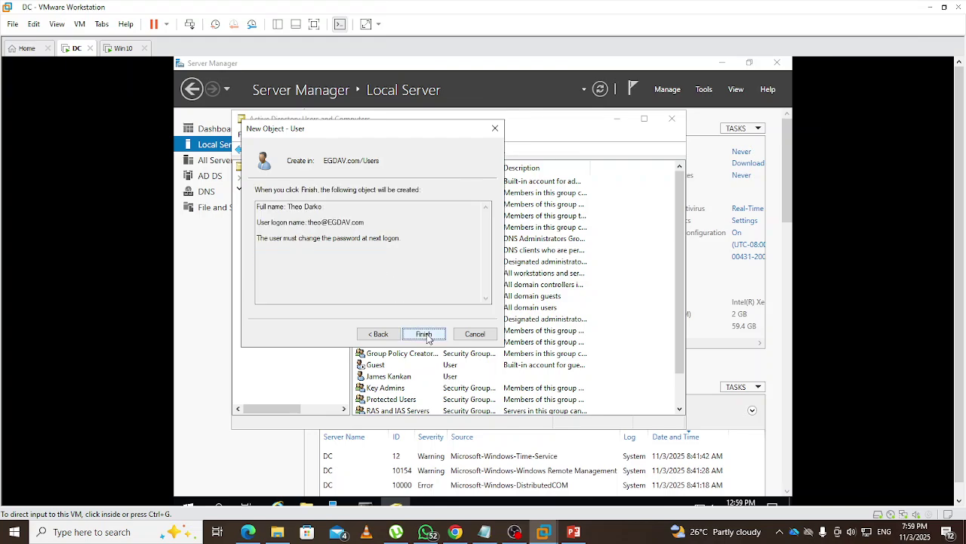
Finish creating the new user, then check in its Properties that Member Of lists only Domain Users
{"action": "left_click", "coordinate": [424, 334]}
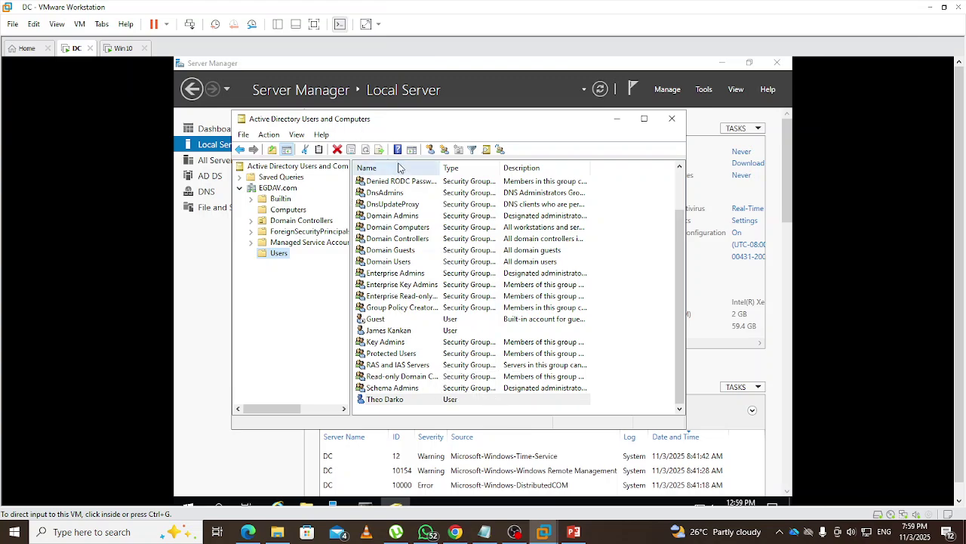
{"action": "left_click", "coordinate": [391, 402]}
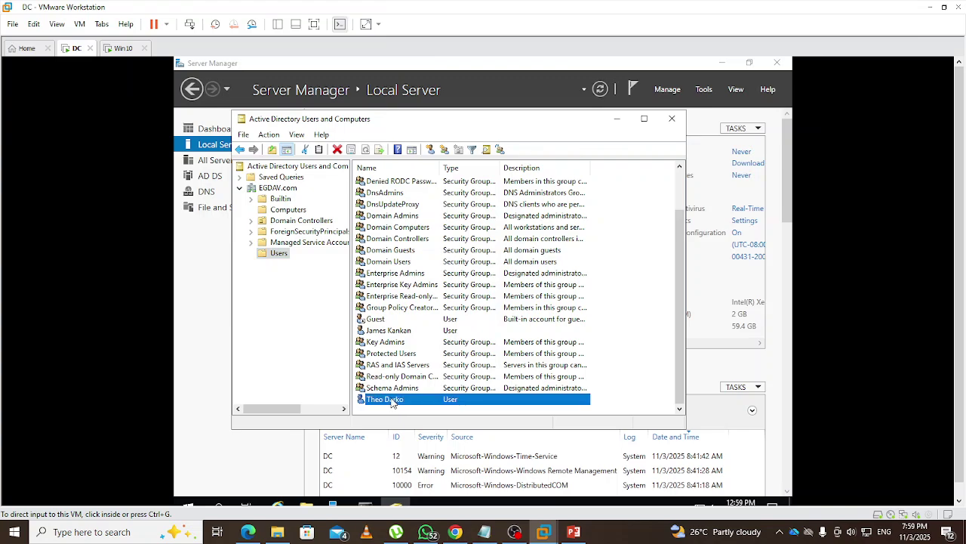
{"action": "right_click", "coordinate": [391, 402]}
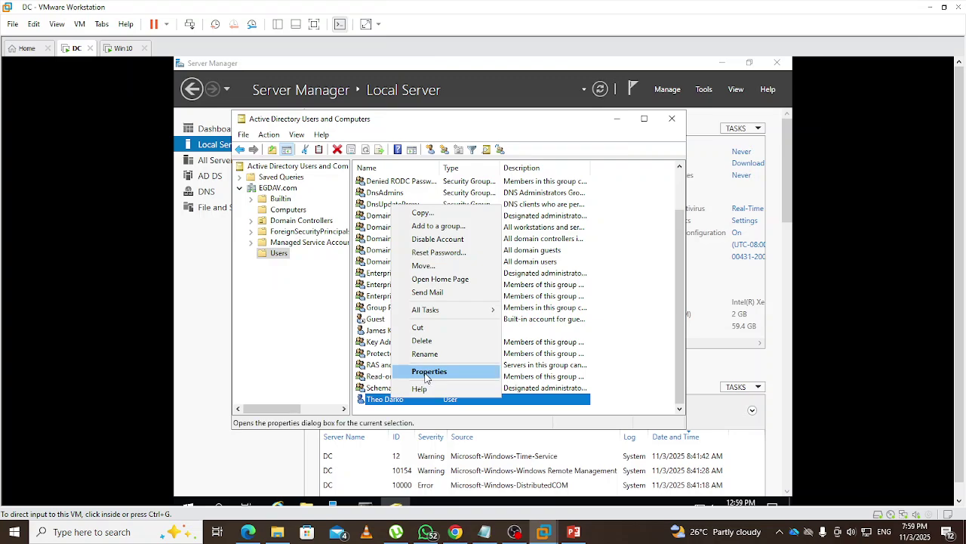
{"action": "left_click", "coordinate": [426, 372]}
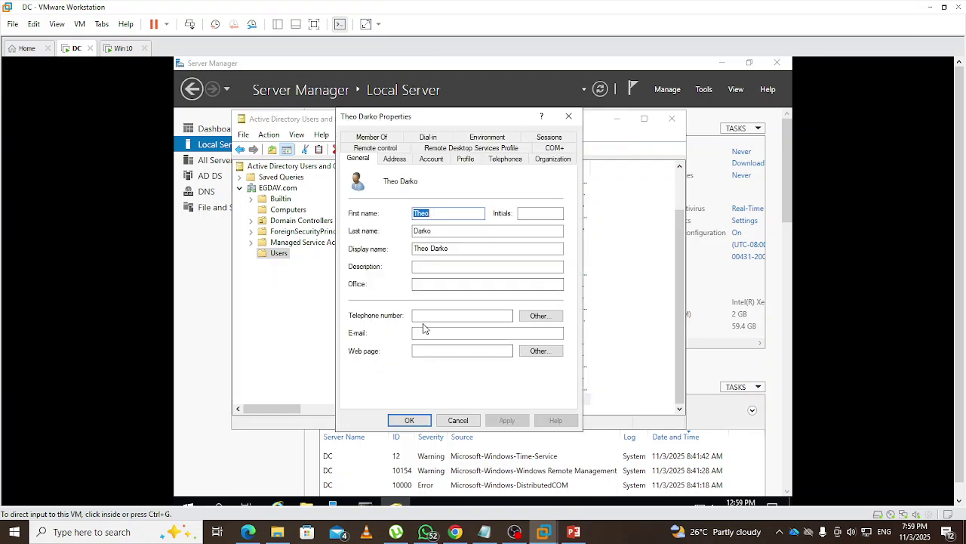
{"action": "left_click", "coordinate": [372, 138]}
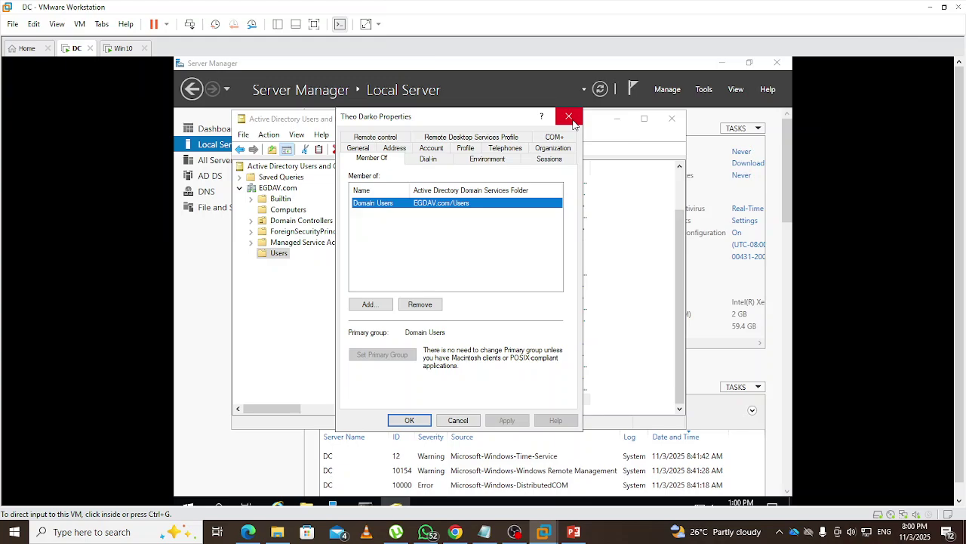
{"action": "left_click", "coordinate": [570, 118]}
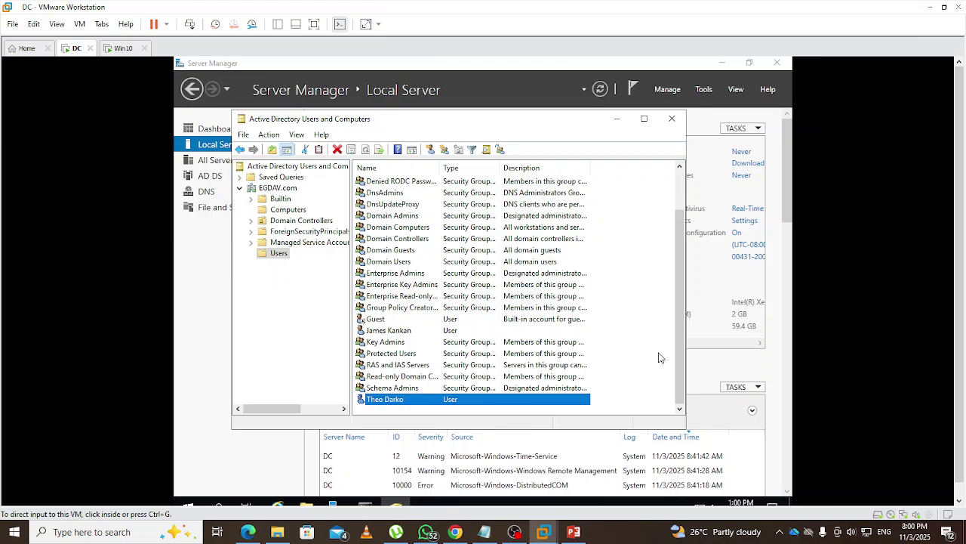
Close Active Directory Users and Computers, view the DC's Start power options, then dismiss the menu
{"action": "left_click", "coordinate": [671, 120]}
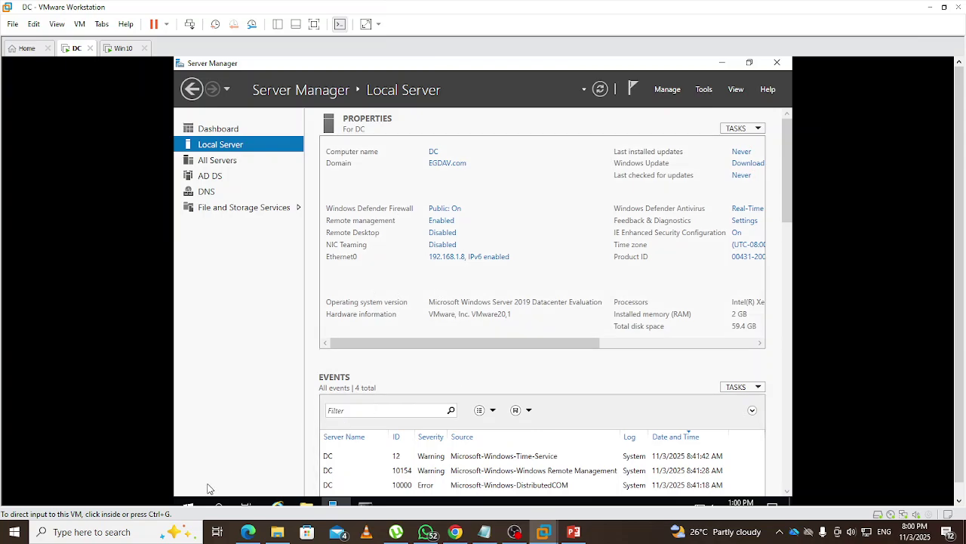
{"action": "left_click", "coordinate": [189, 503]}
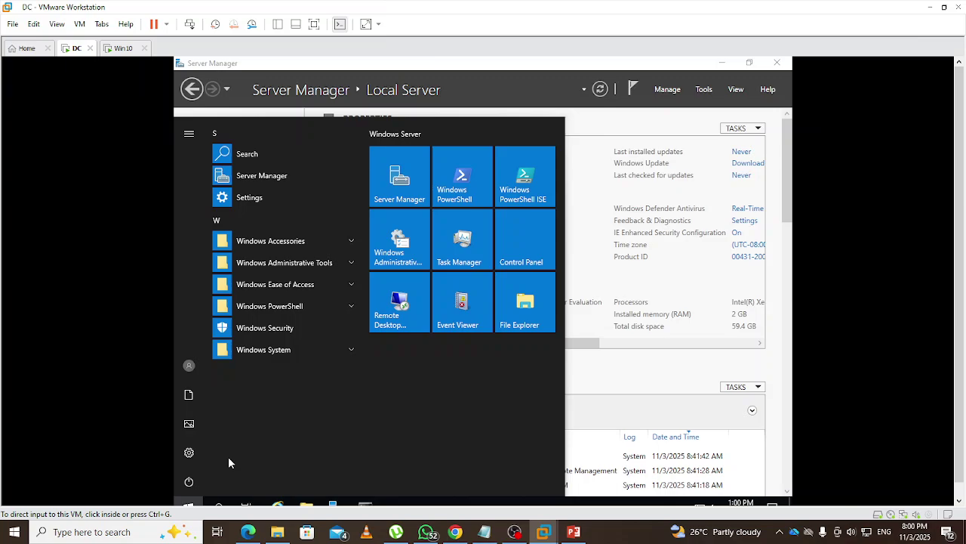
{"action": "left_click", "coordinate": [189, 481]}
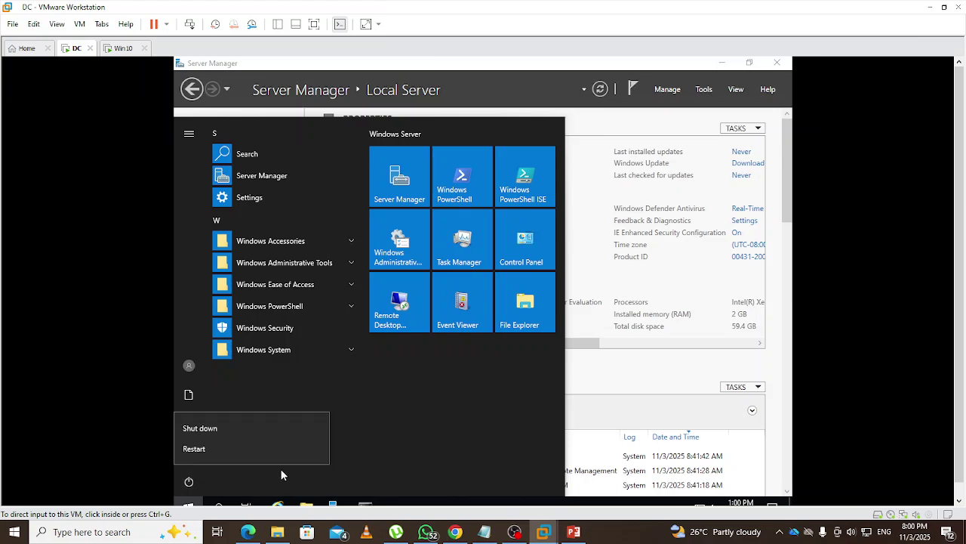
{"action": "left_click", "coordinate": [657, 384]}
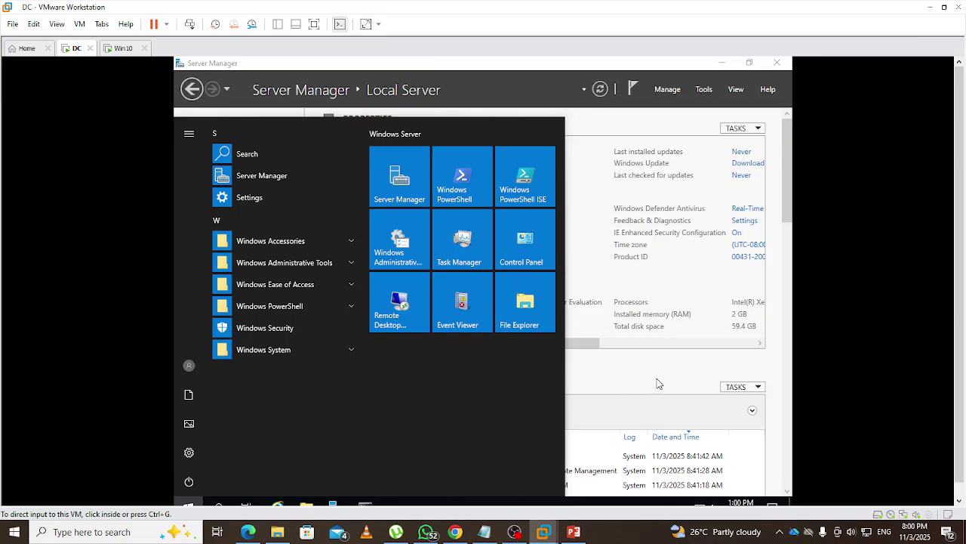
{"action": "left_click", "coordinate": [608, 384]}
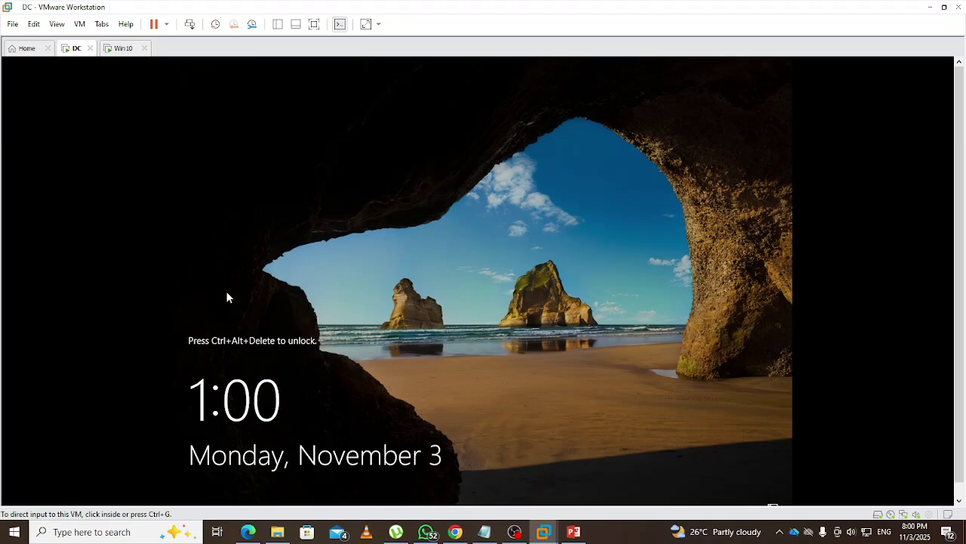
Send Ctrl+Alt+Del to the DC and choose Other user on the sign-in screen
{"action": "left_click", "coordinate": [190, 25]}
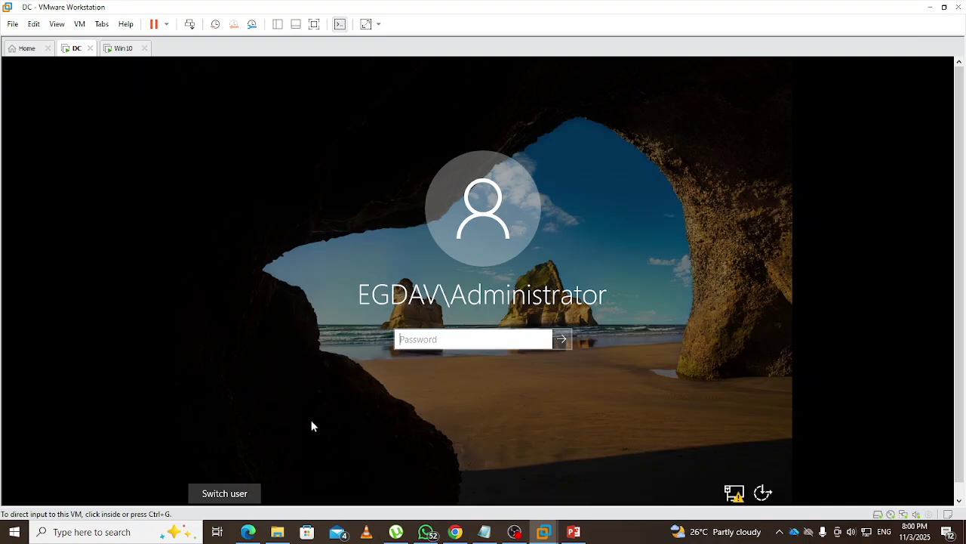
{"action": "left_click", "coordinate": [220, 496]}
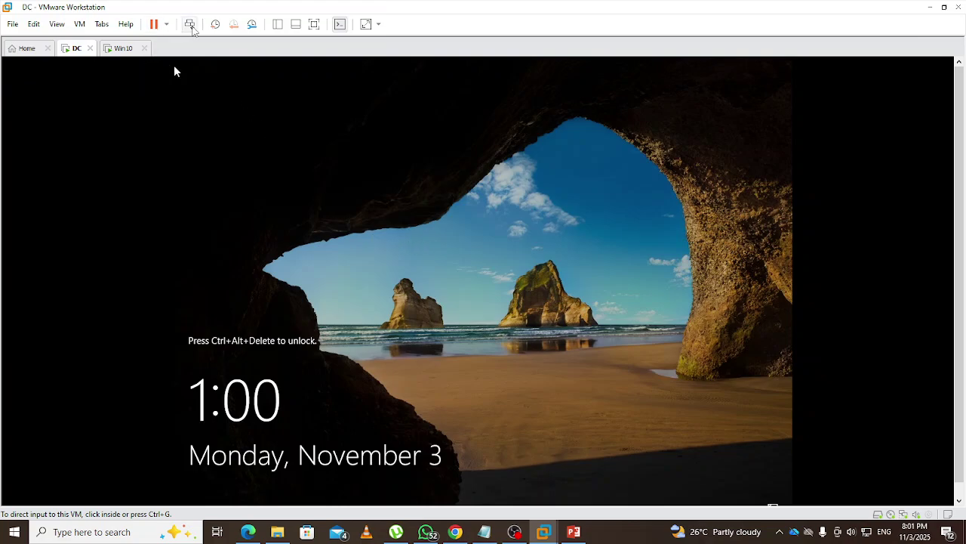
{"action": "left_click", "coordinate": [193, 27]}
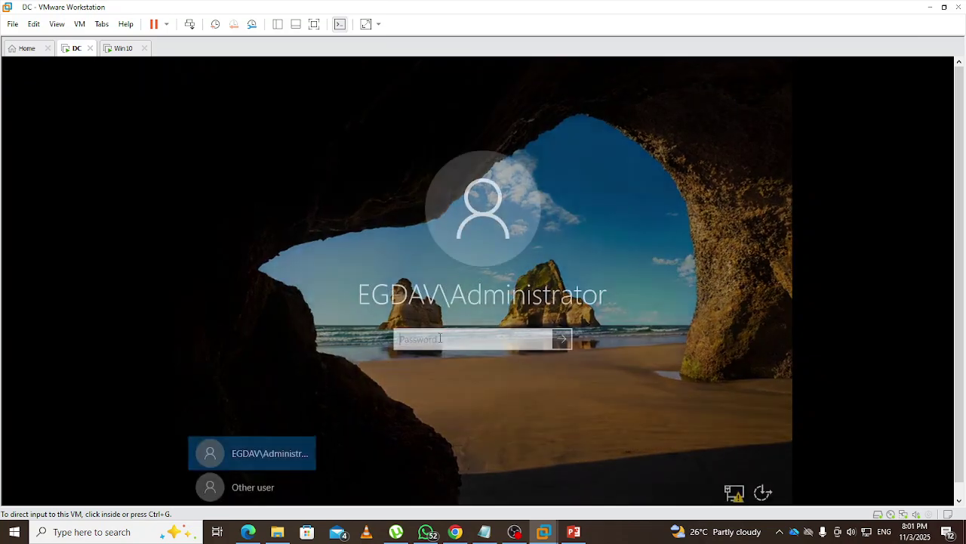
{"action": "left_click", "coordinate": [261, 486]}
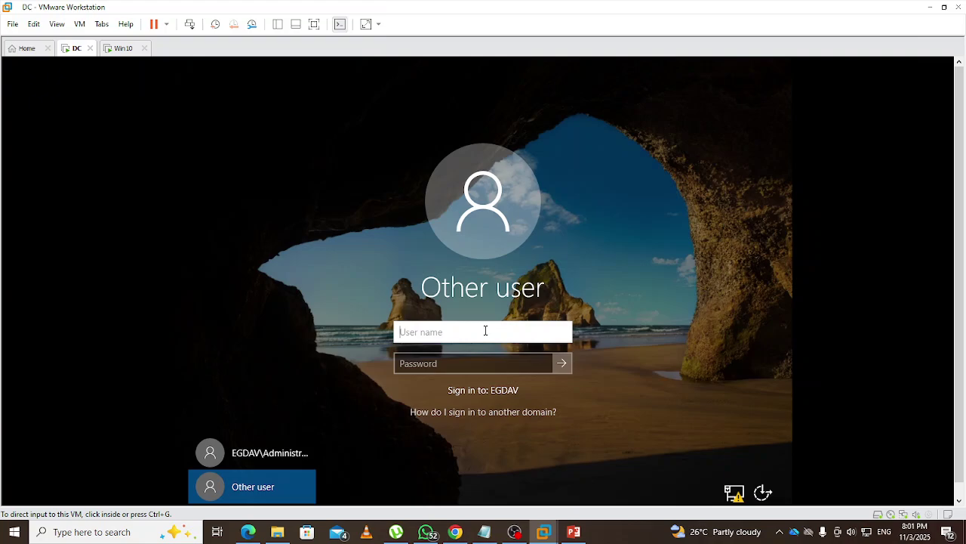
Sign in with the new user's EGDAV domain account name and its password
{"action": "type", "text": "EGDAV\\theo"}
{"action": "key", "text": "Tab"}
{"action": "type", "text": "****"}
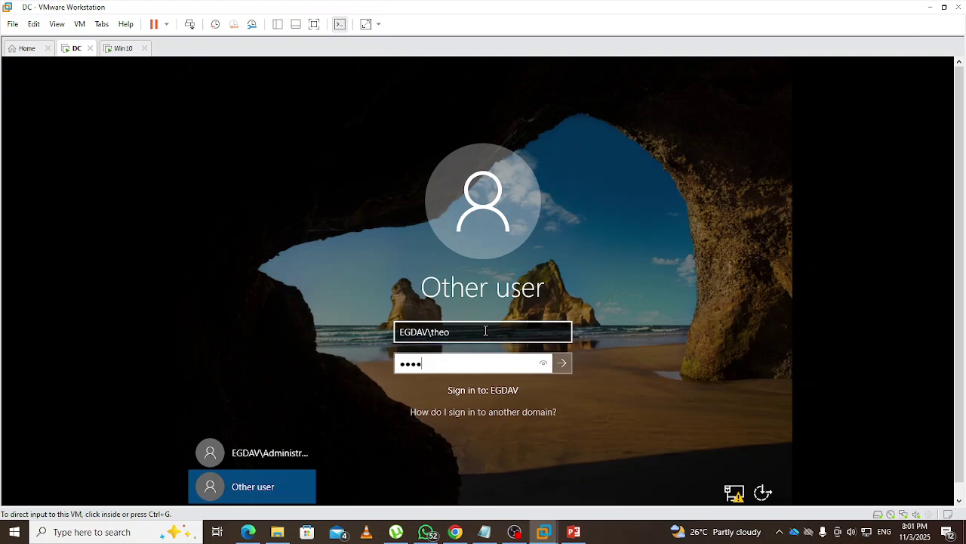
{"action": "type", "text": "*****"}
{"action": "key", "text": "Return"}
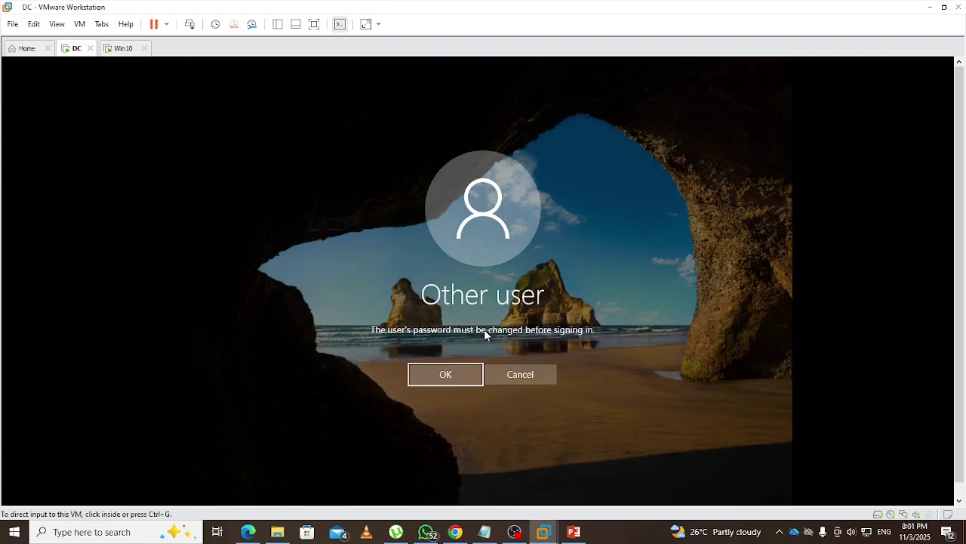
Enter and confirm a new password for the domain user, then acknowledge the change
{"action": "left_click", "coordinate": [460, 374]}
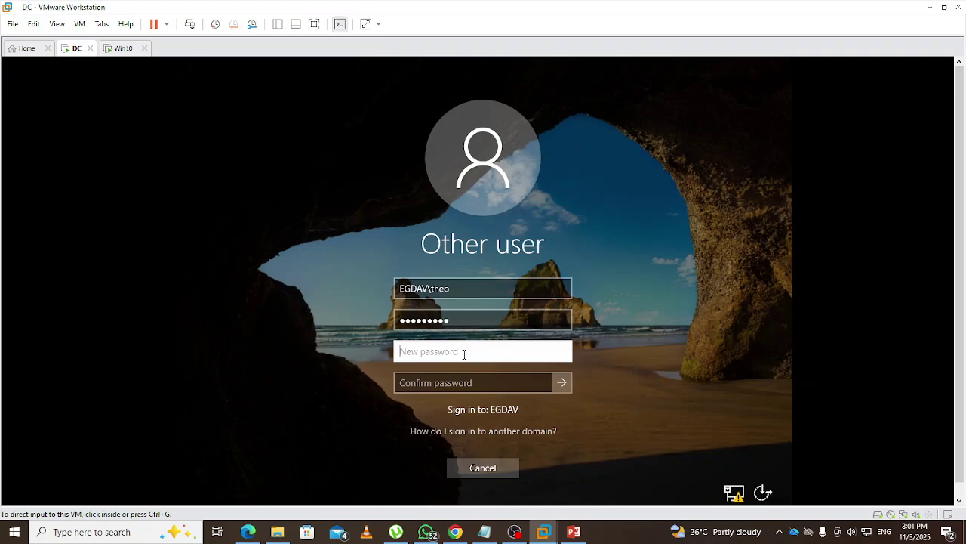
{"action": "type", "text": "••••••••••"}
{"action": "key", "text": "Tab"}
{"action": "type", "text": "••"}
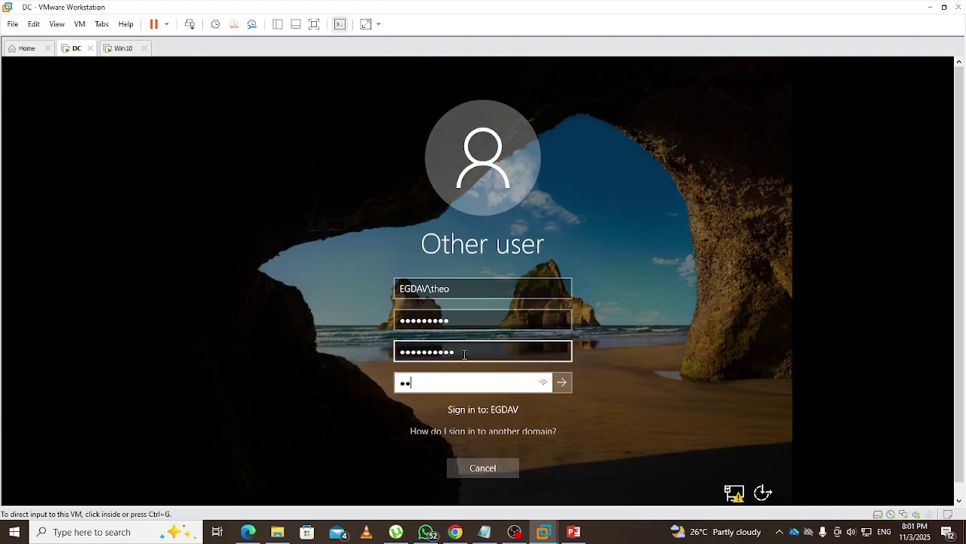
{"action": "type", "text": "••••••••"}
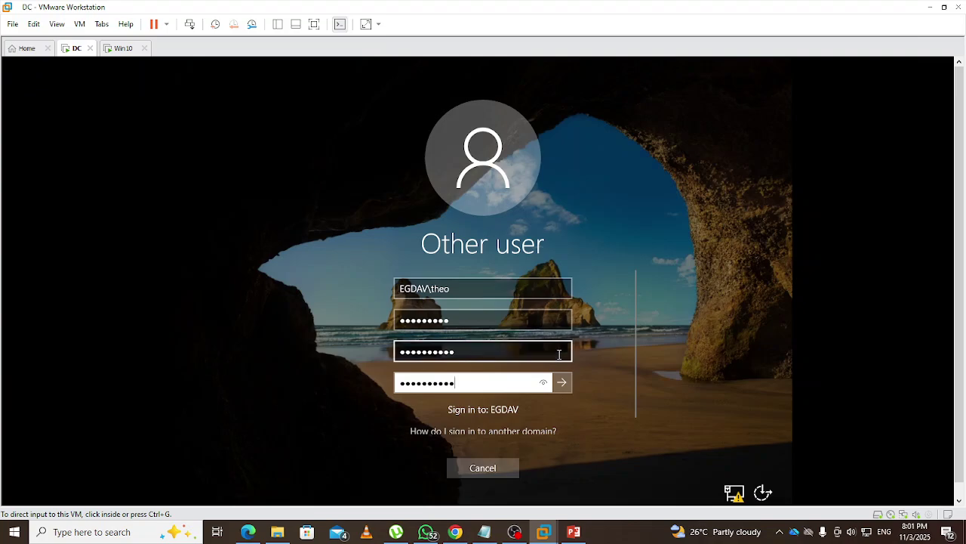
{"action": "key", "text": "Return"}
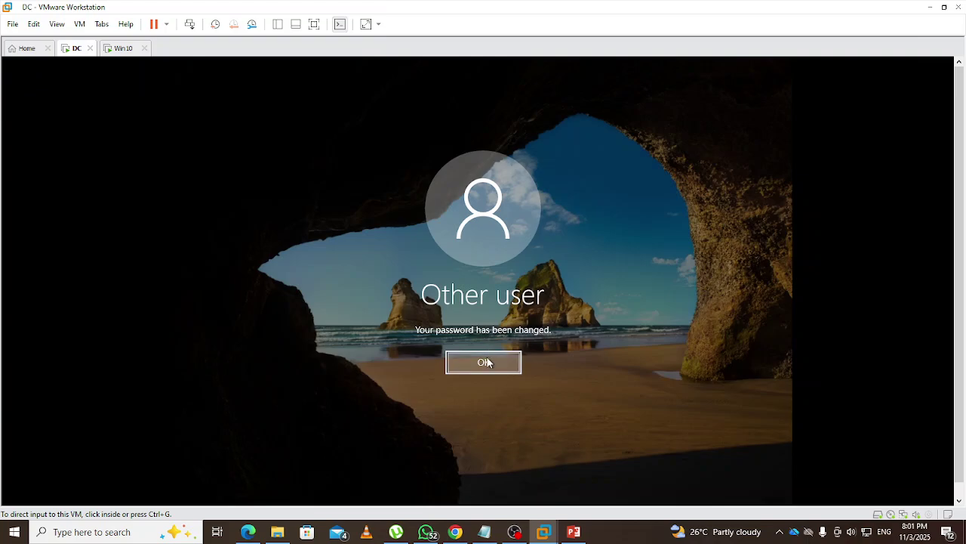
{"action": "left_click", "coordinate": [486, 363]}
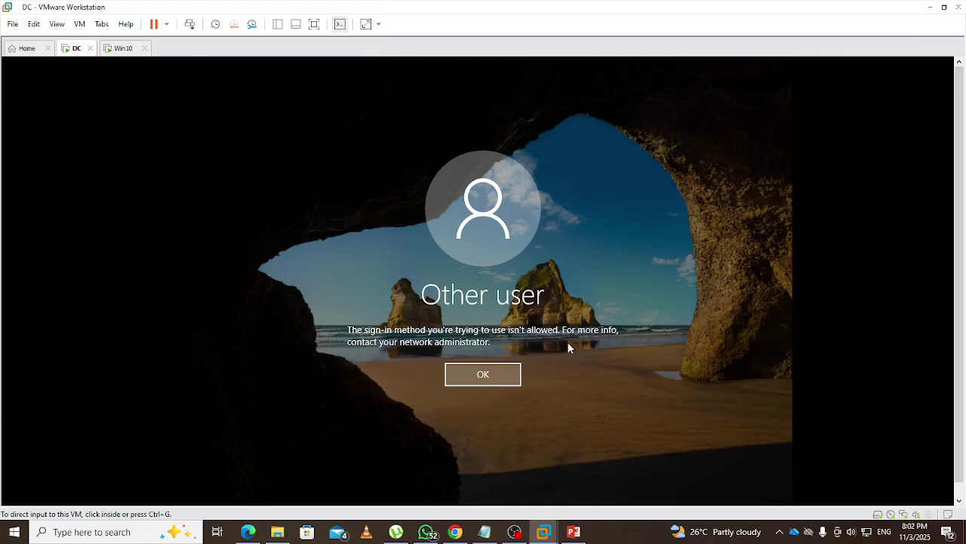
Dismiss the sign-in error and sign in as EGDAV\Administrator with the administrator password
{"action": "left_click", "coordinate": [482, 378]}
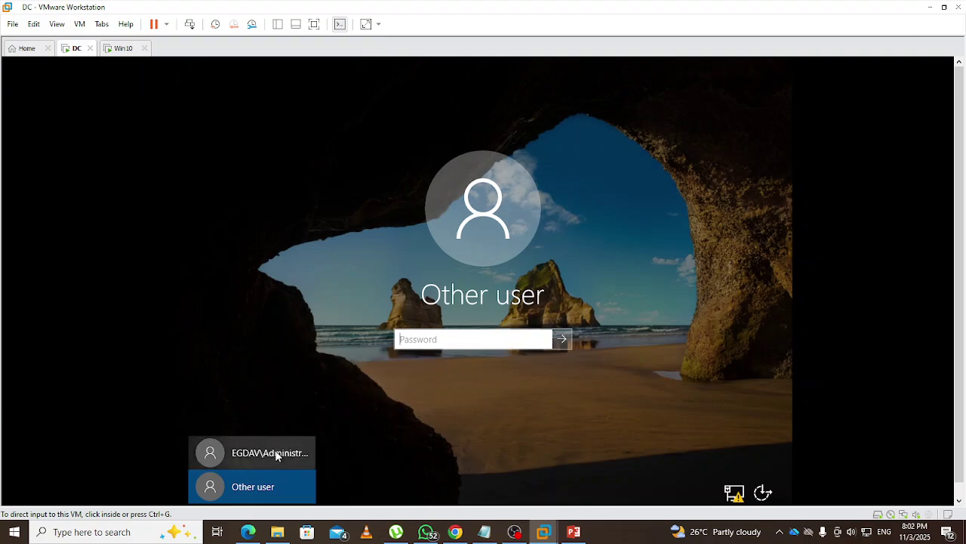
{"action": "left_click", "coordinate": [276, 453]}
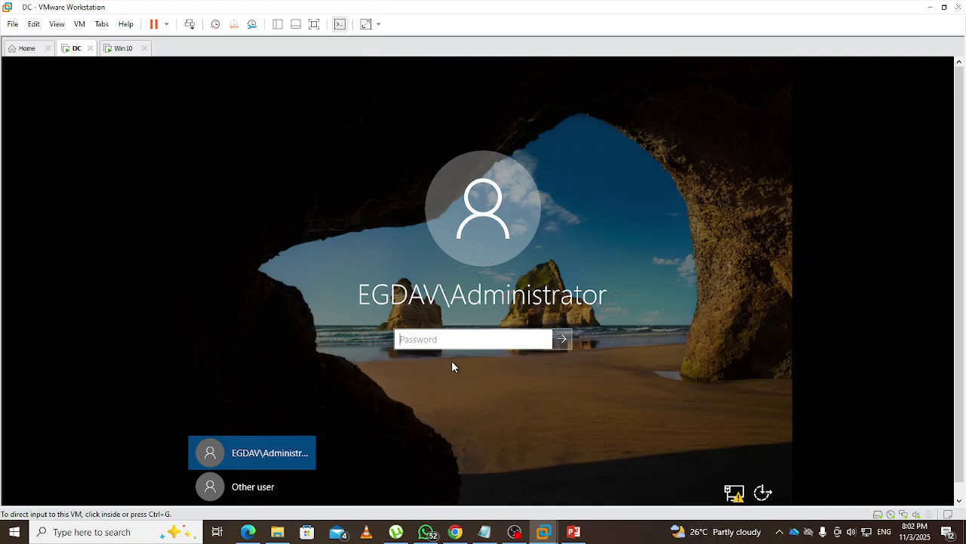
{"action": "type", "text": "••••"}
{"action": "key", "text": "Return"}
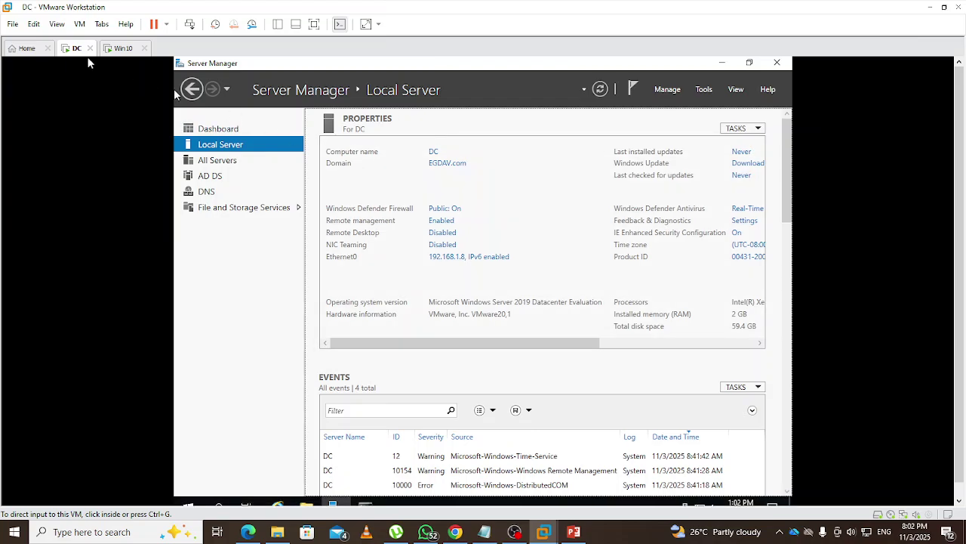
On the Win10 VM, sign in as the new EGDAV domain user with their password, then release input
{"action": "left_click", "coordinate": [123, 48]}
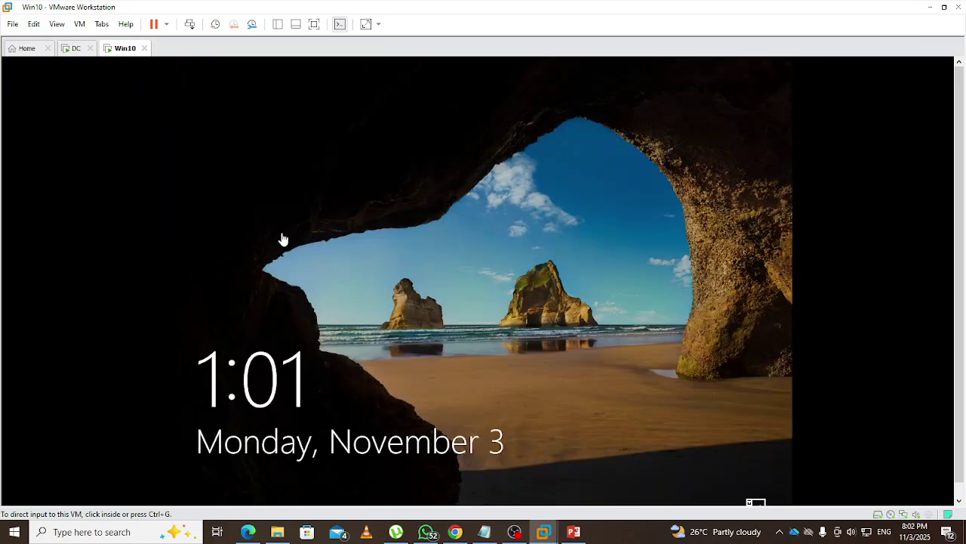
{"action": "left_click", "coordinate": [466, 346]}
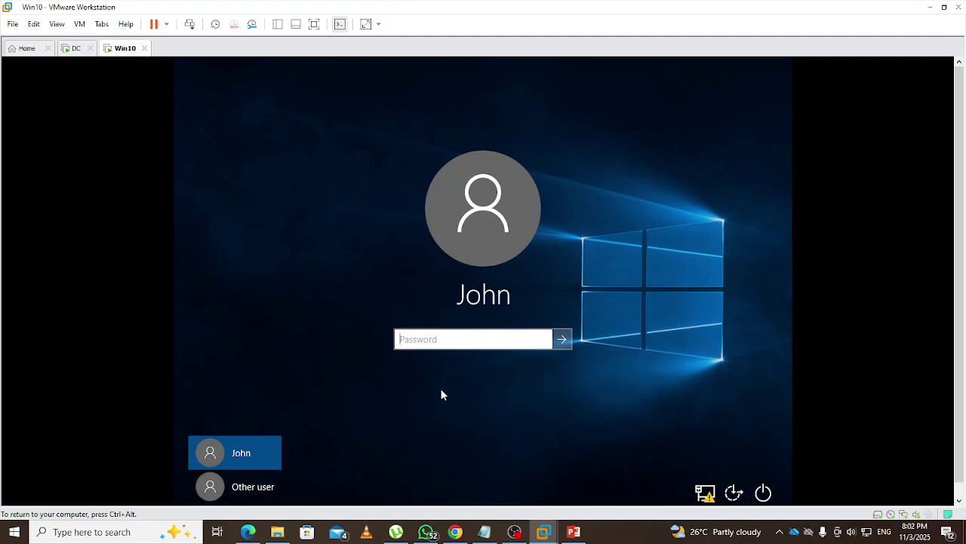
{"action": "left_click", "coordinate": [248, 484]}
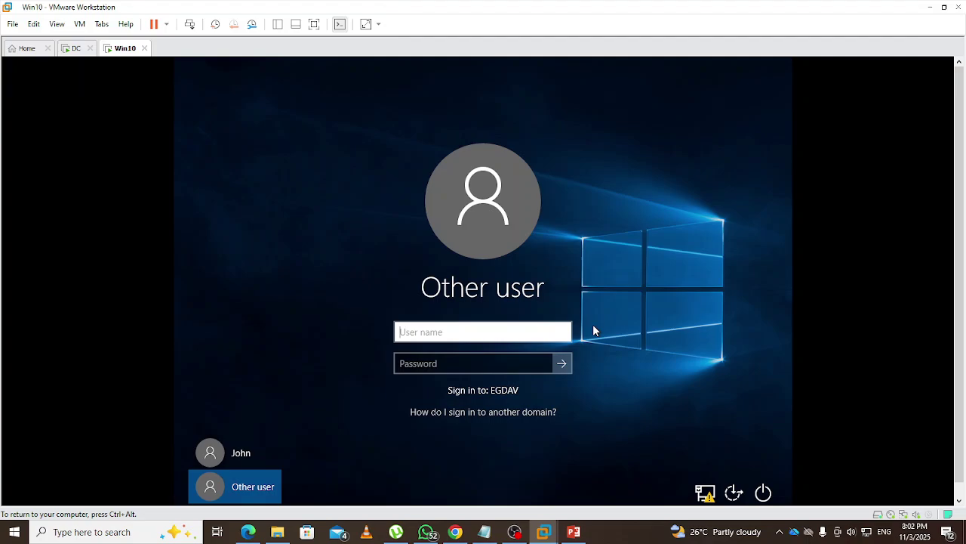
{"action": "type", "text": "EGDAV\\theo"}
{"action": "key", "text": "Tab"}
{"action": "type", "text": "P"}
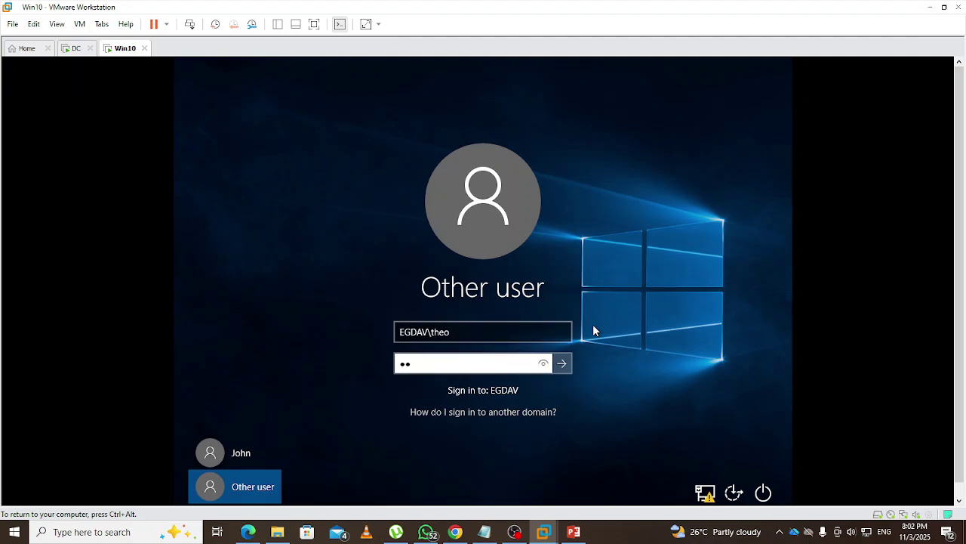
{"action": "type", "text": "@ssw0rd12"}
{"action": "key", "text": "Return"}
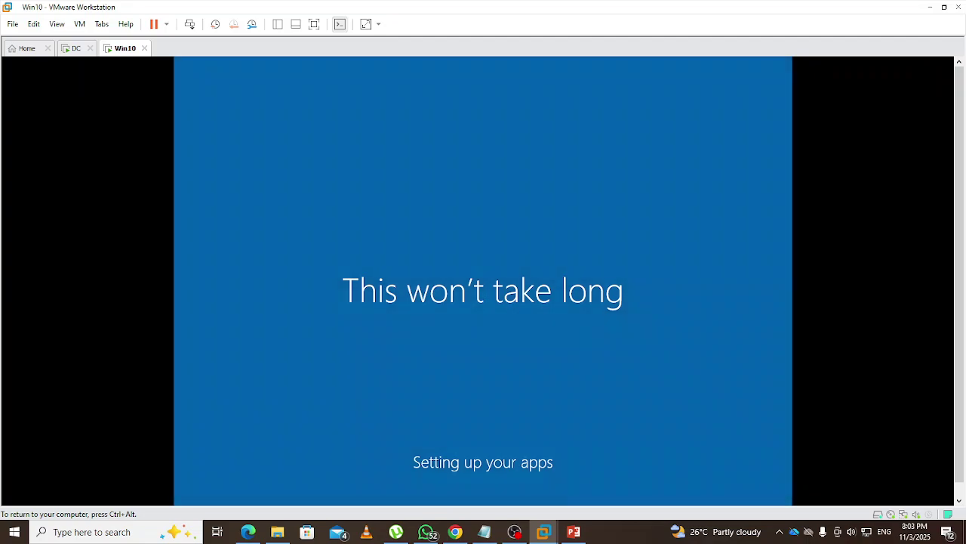
{"action": "key", "text": "ctrl+alt"}
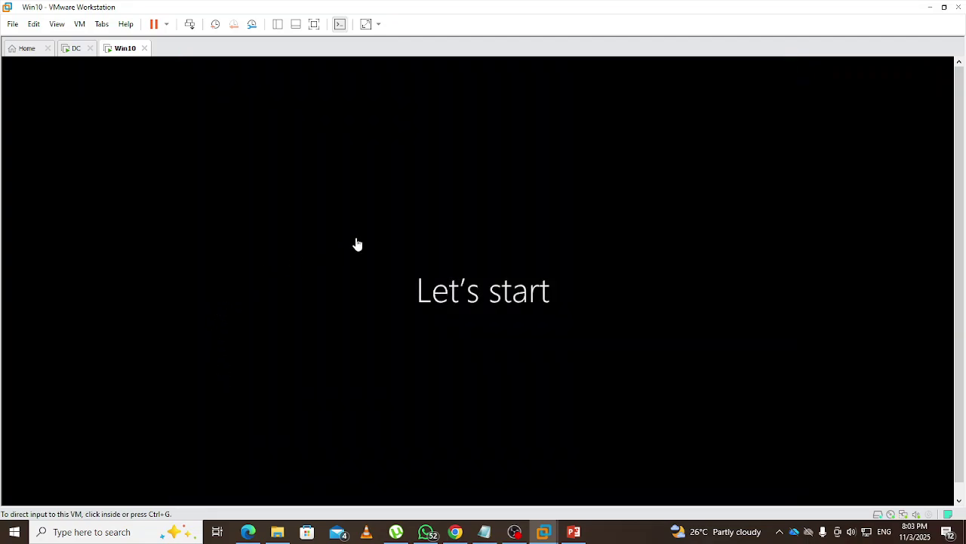
On the DC, launch Active Directory Users and Computers from Server Manager's Tools menu
{"action": "left_click", "coordinate": [75, 48]}
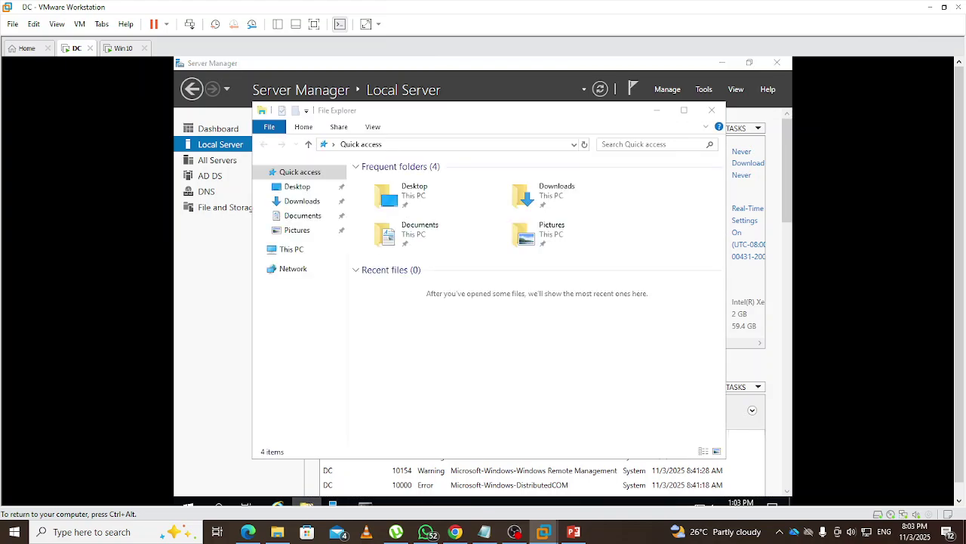
{"action": "key", "text": "alt+F4"}
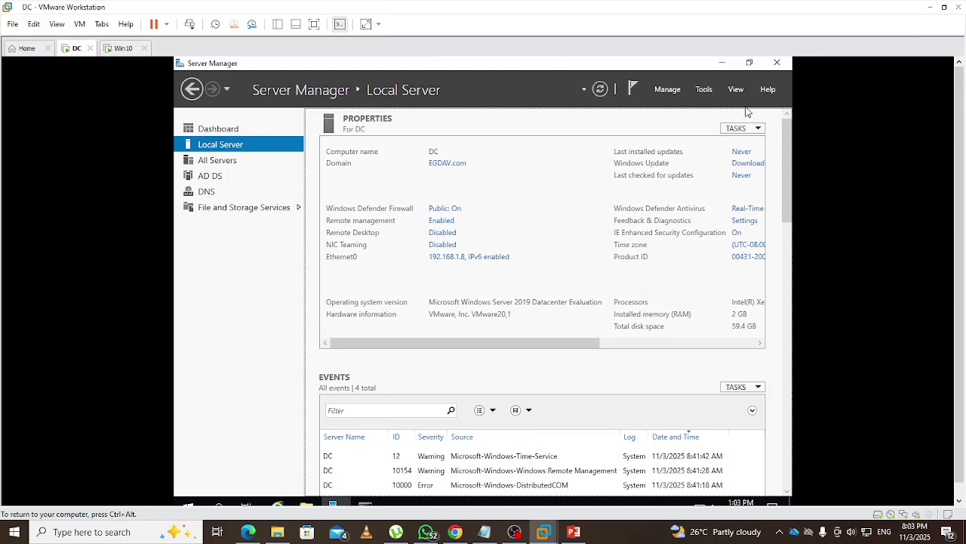
{"action": "left_click", "coordinate": [704, 89]}
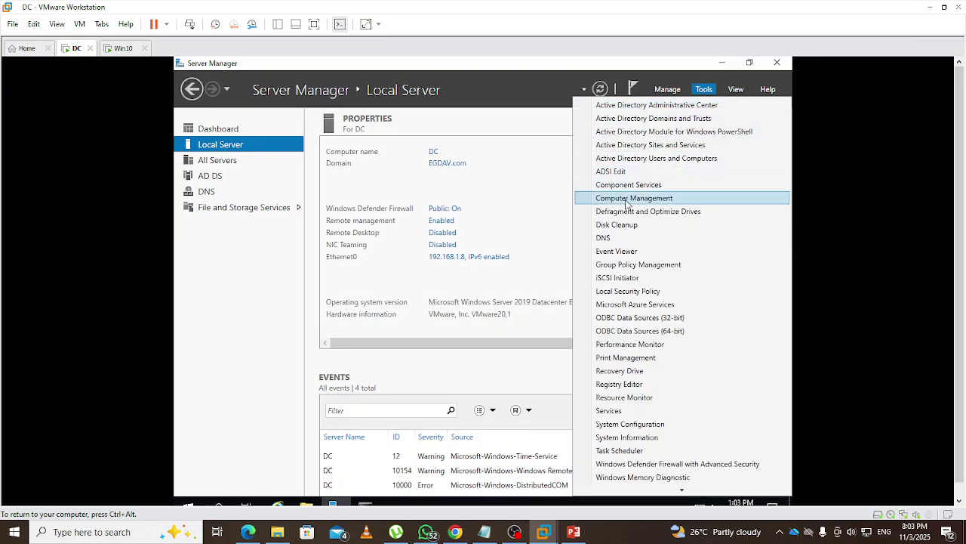
{"action": "left_click", "coordinate": [642, 159]}
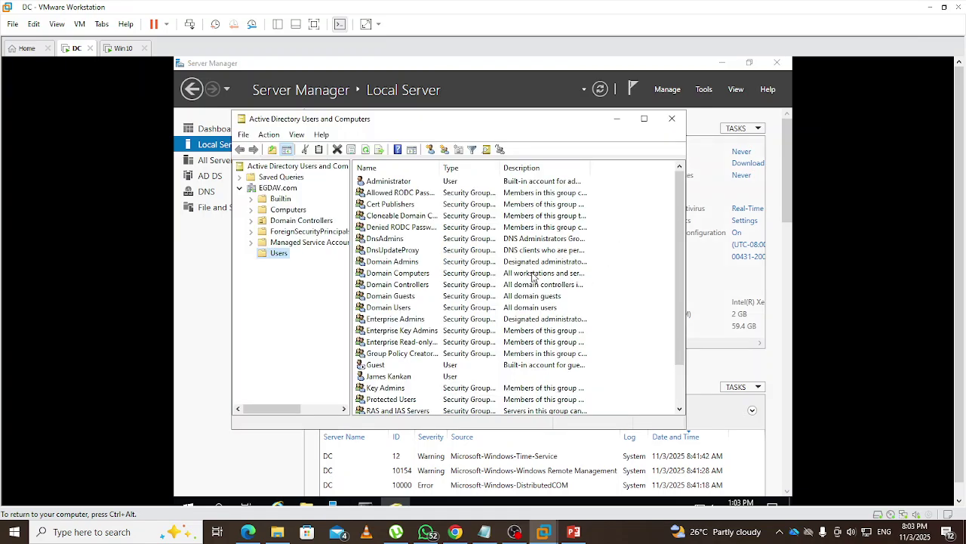
Check the Administrator account's group memberships on its Member Of tab, then close Properties
{"action": "right_click", "coordinate": [392, 184]}
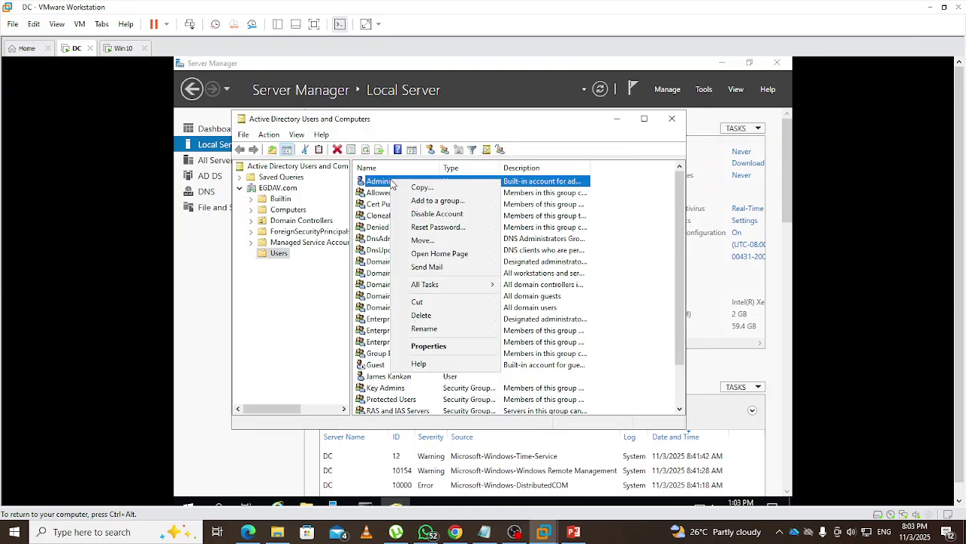
{"action": "left_click", "coordinate": [440, 349]}
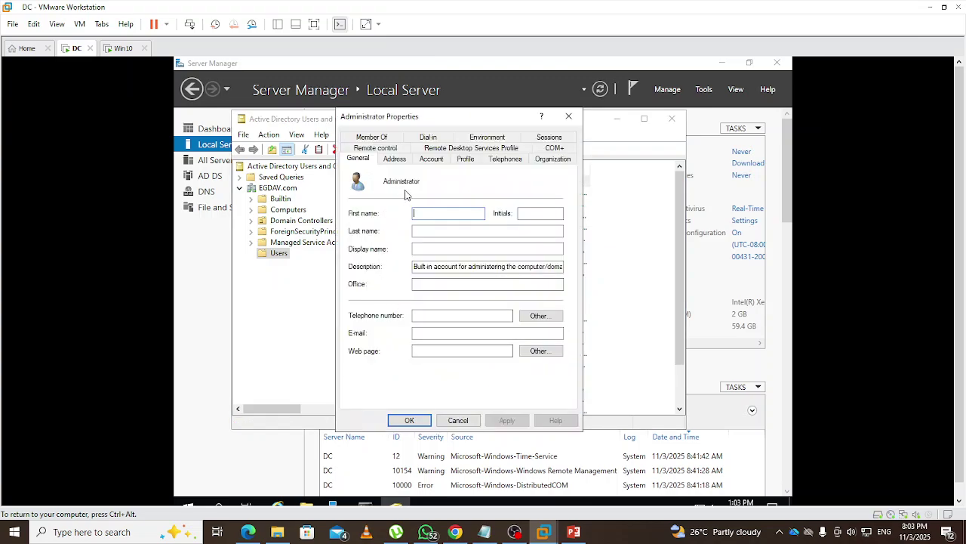
{"action": "left_click", "coordinate": [373, 138]}
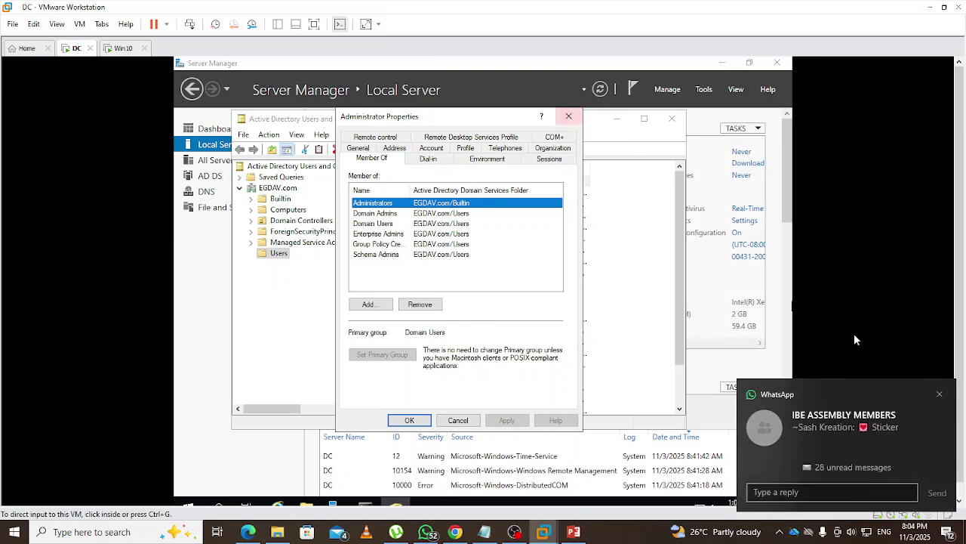
{"action": "left_click", "coordinate": [940, 394]}
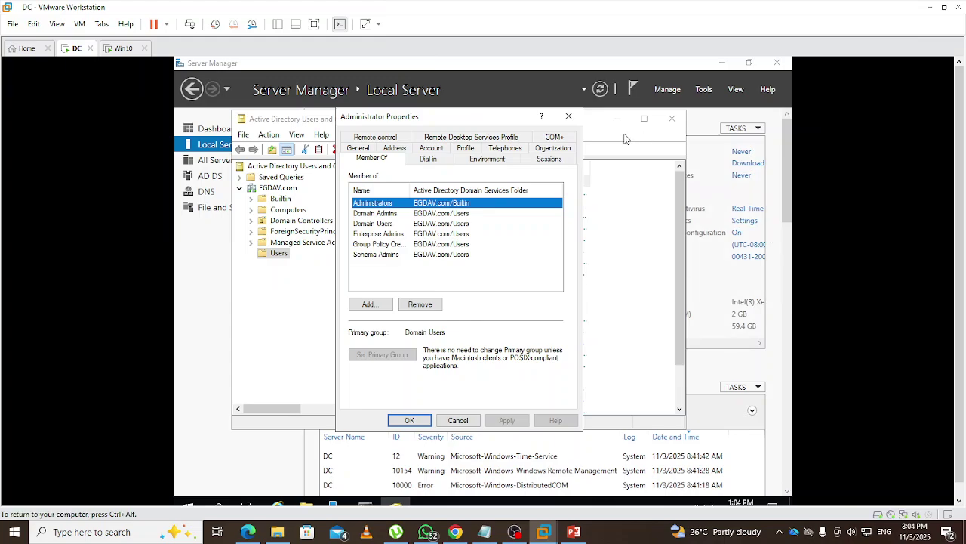
{"action": "left_click", "coordinate": [569, 117]}
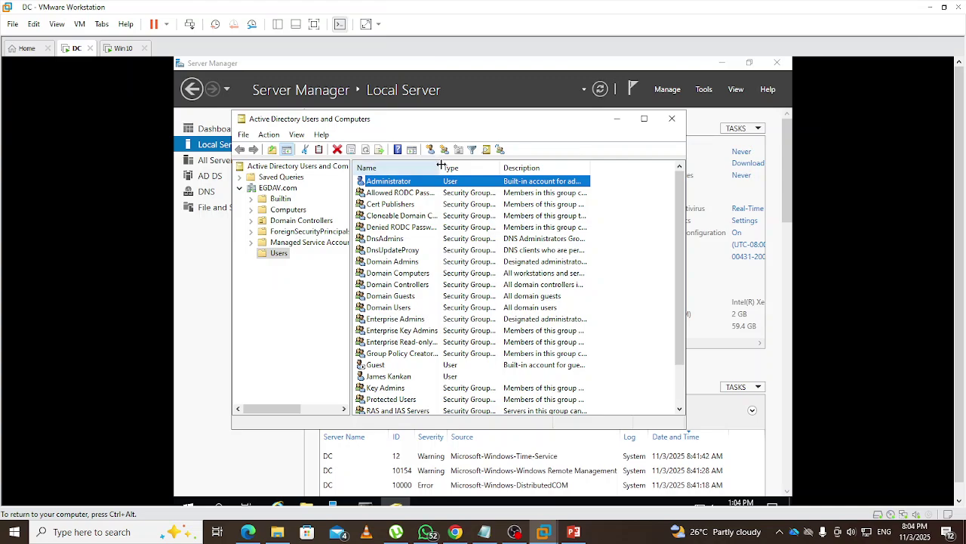
Widen the Name column, read the Enterprise Admins group description, then select Domain Admins
{"action": "left_click_drag", "start_coordinate": [442, 165], "coordinate": [459, 166]}
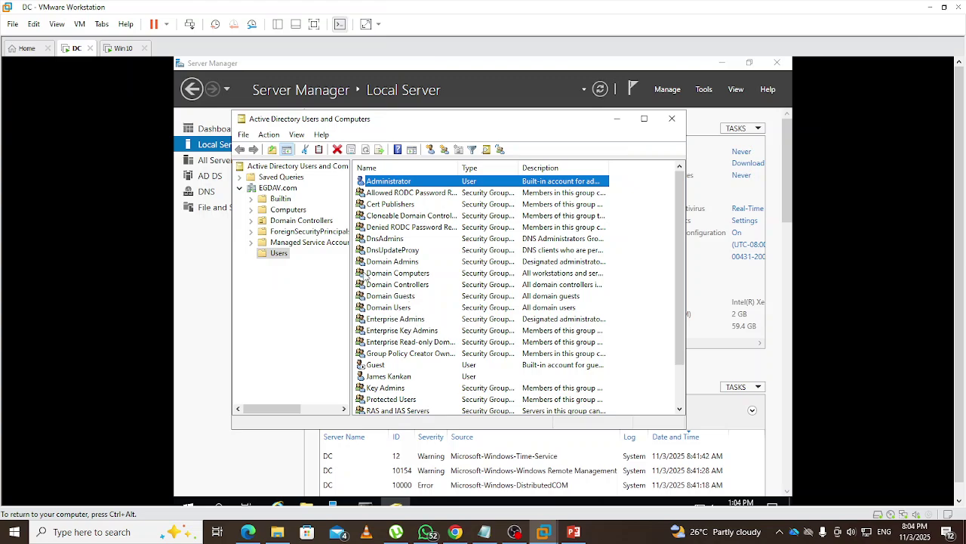
{"action": "double_click", "coordinate": [394, 320]}
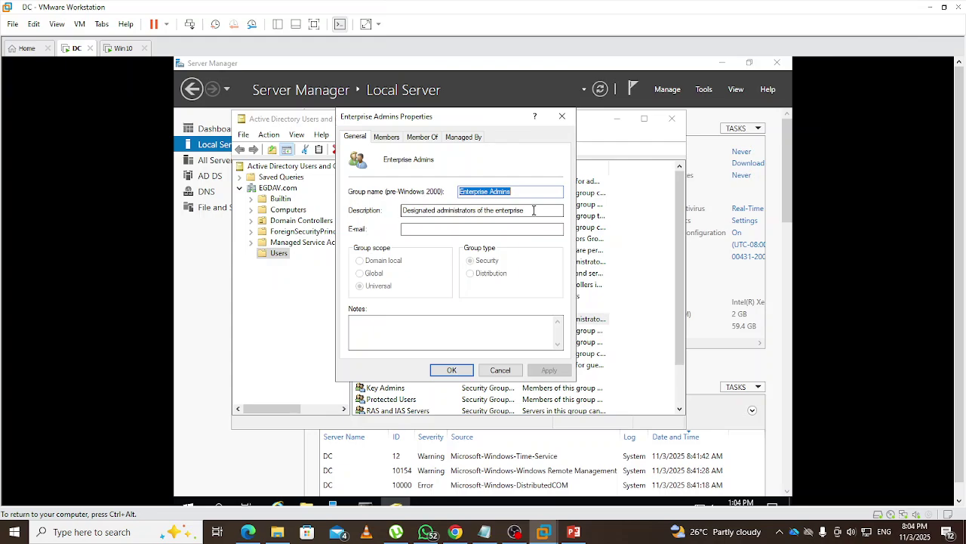
{"action": "left_click_drag", "start_coordinate": [534, 210], "coordinate": [461, 209]}
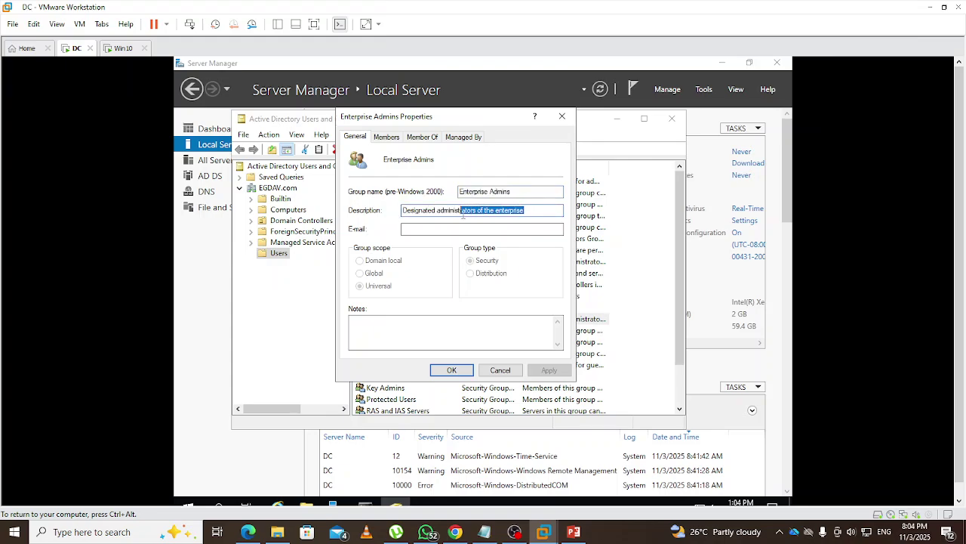
{"action": "left_click", "coordinate": [562, 116]}
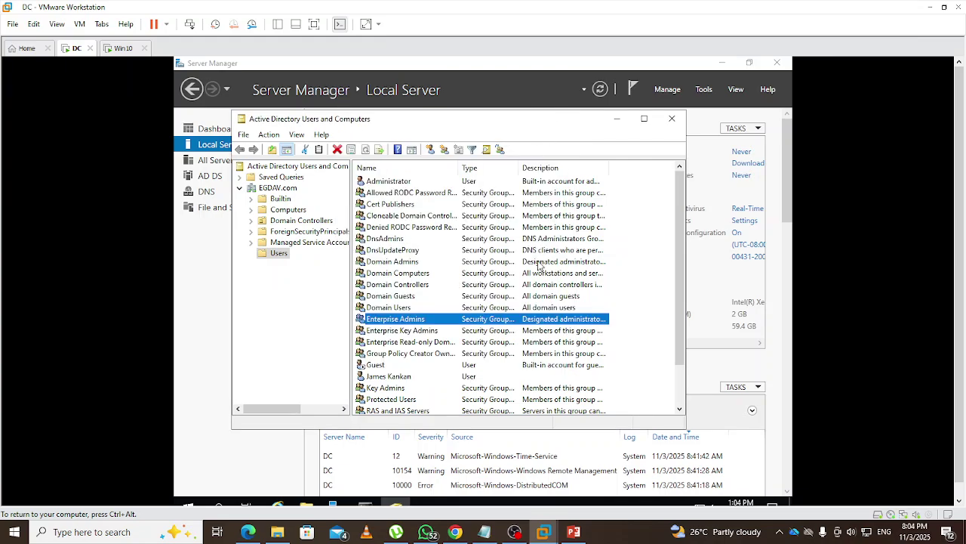
{"action": "left_click", "coordinate": [547, 261]}
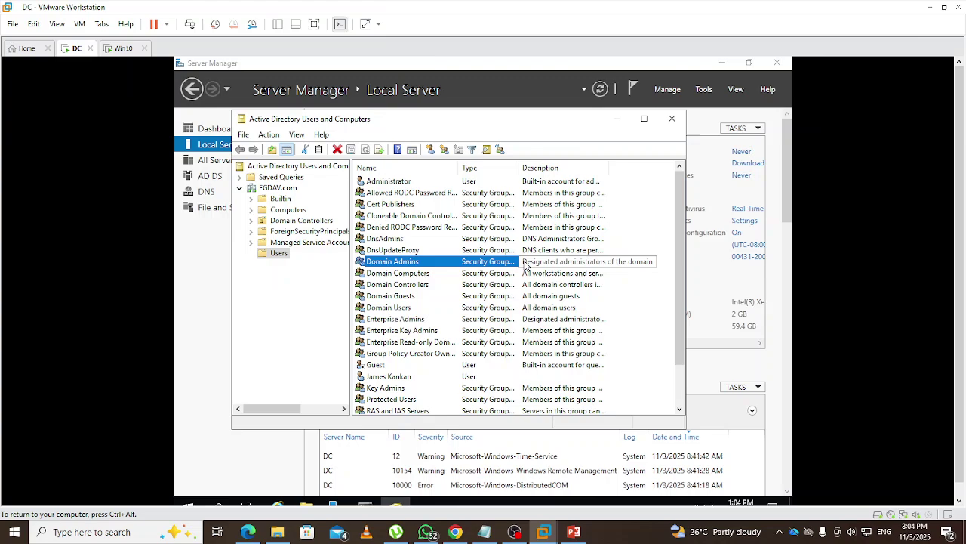
Close Active Directory Users and Computers and launch Active Directory Administrative Center from Tools
{"action": "left_click", "coordinate": [672, 121]}
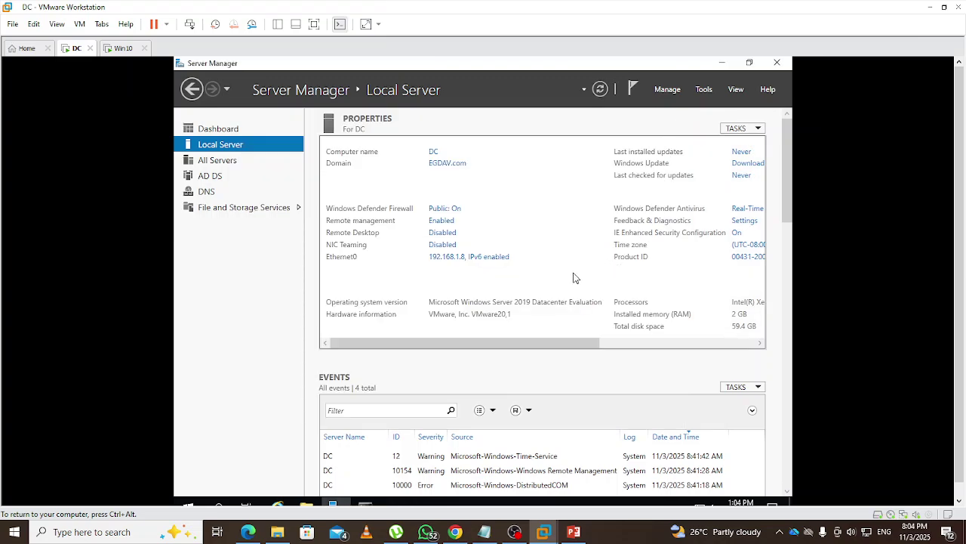
{"action": "left_click", "coordinate": [703, 90]}
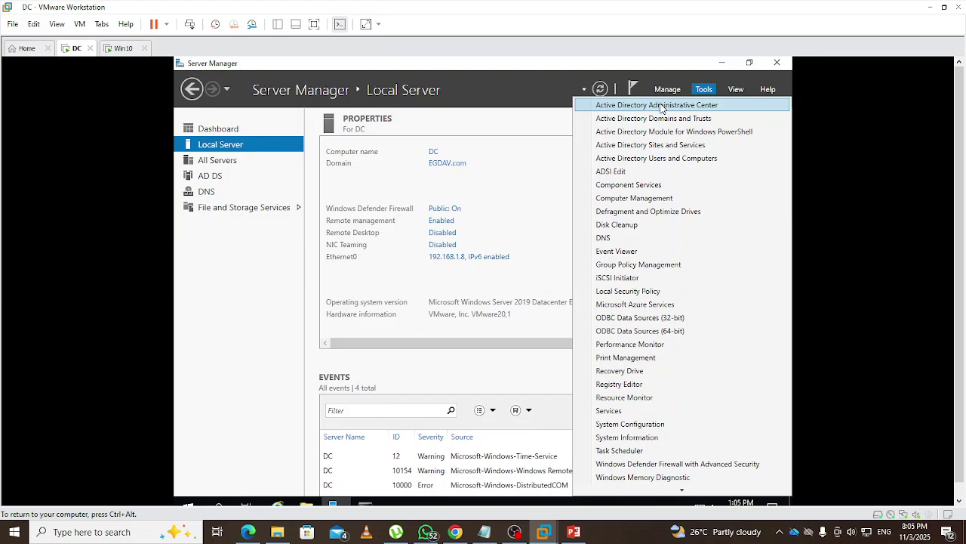
{"action": "left_click", "coordinate": [661, 106]}
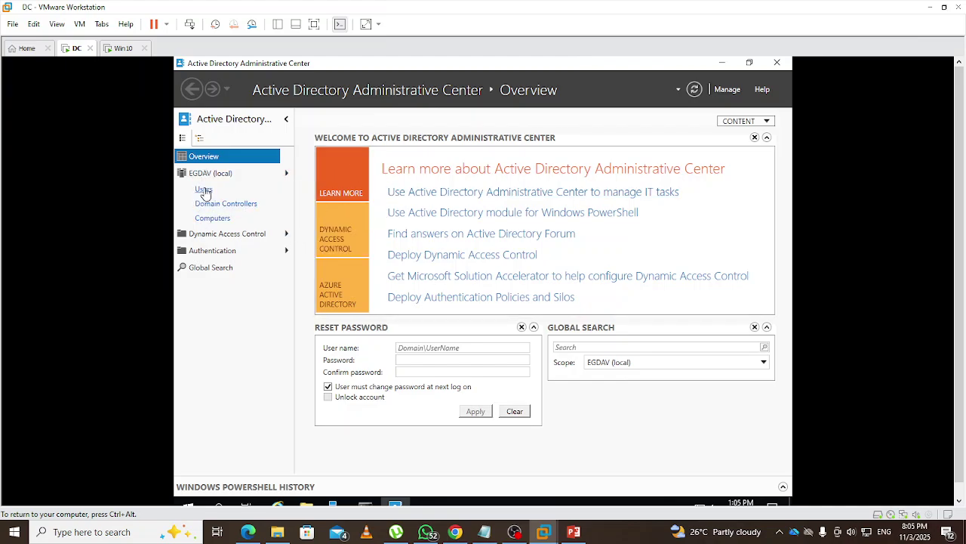
Expand EGDAV (local), open the Users container, and select the new user near the bottom
{"action": "left_click", "coordinate": [286, 176]}
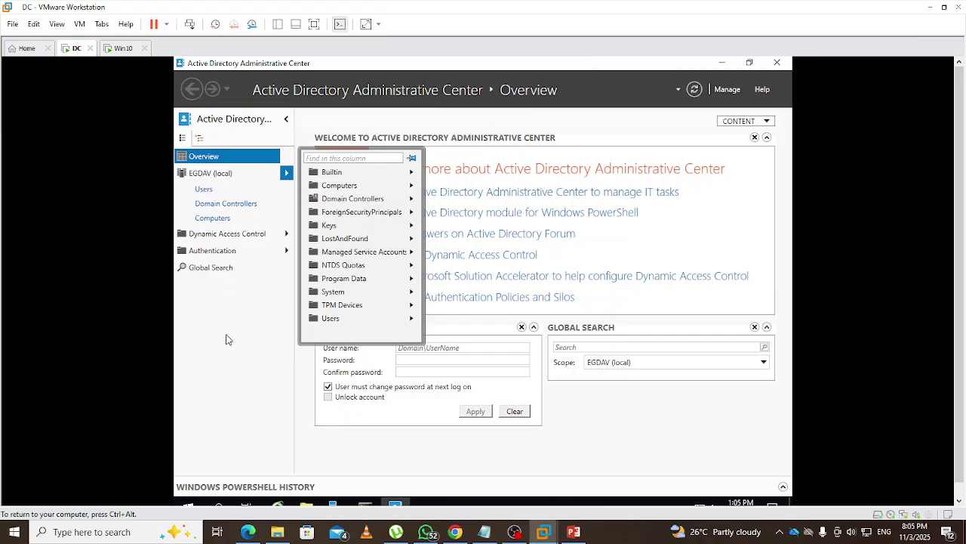
{"action": "left_click", "coordinate": [204, 189]}
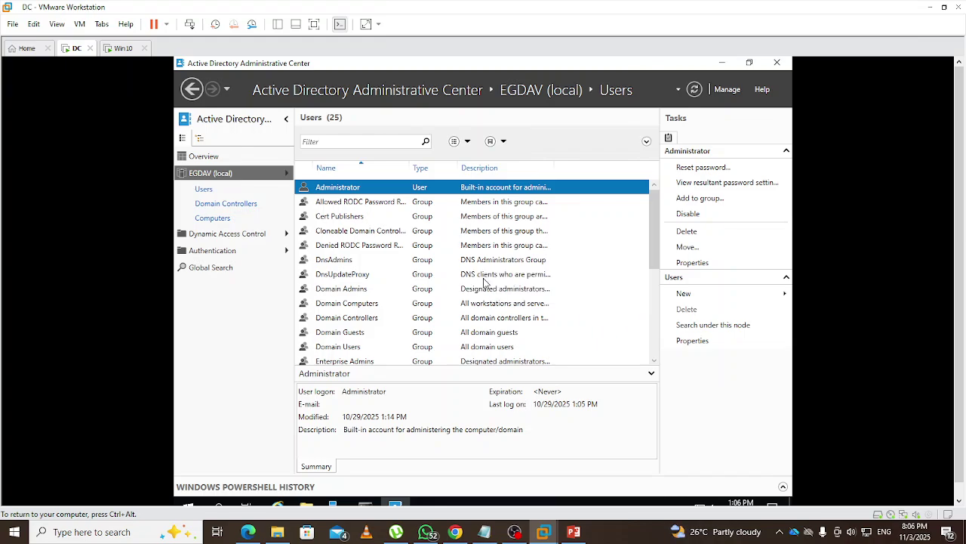
{"action": "scroll", "coordinate": [402, 261], "scroll_direction": "down", "scroll_amount": 1}
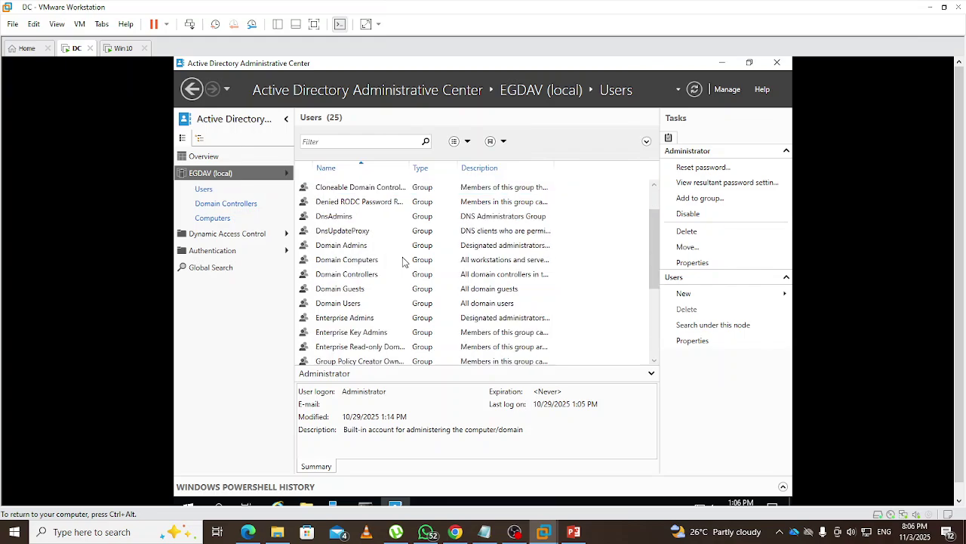
{"action": "scroll", "coordinate": [402, 262], "scroll_direction": "down", "scroll_amount": 2}
{"action": "scroll", "coordinate": [403, 261], "scroll_direction": "down", "scroll_amount": 2}
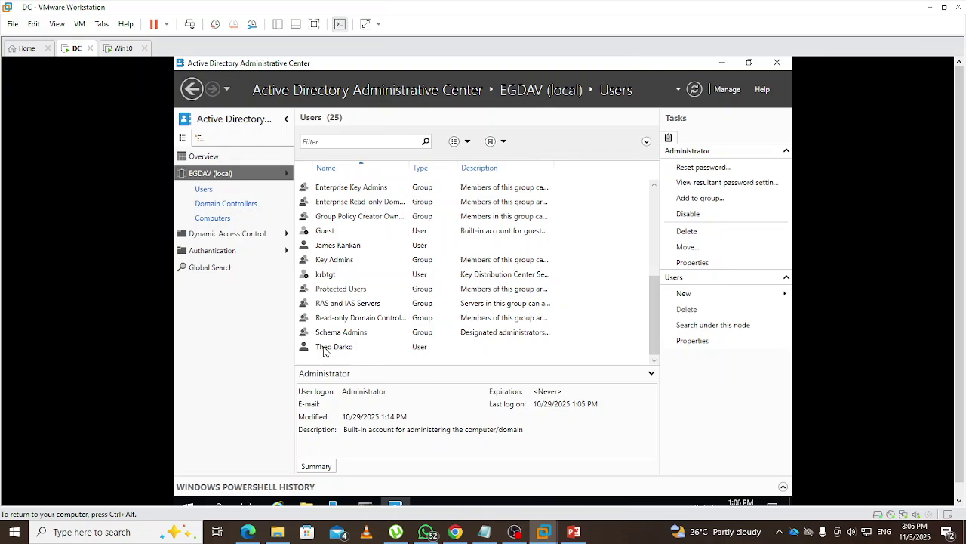
{"action": "left_click", "coordinate": [326, 349]}
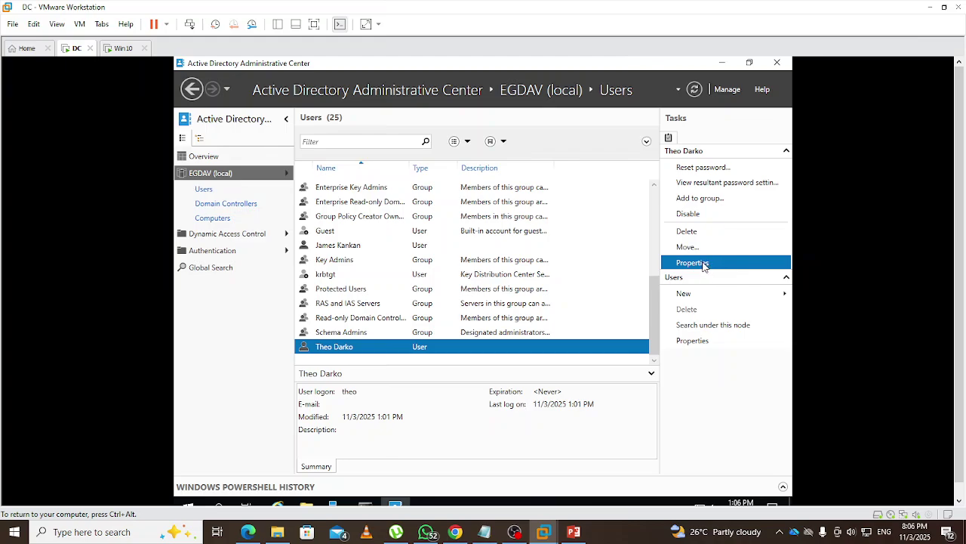
Open the new user's properties and scroll back to its Account details
{"action": "left_click", "coordinate": [704, 264]}
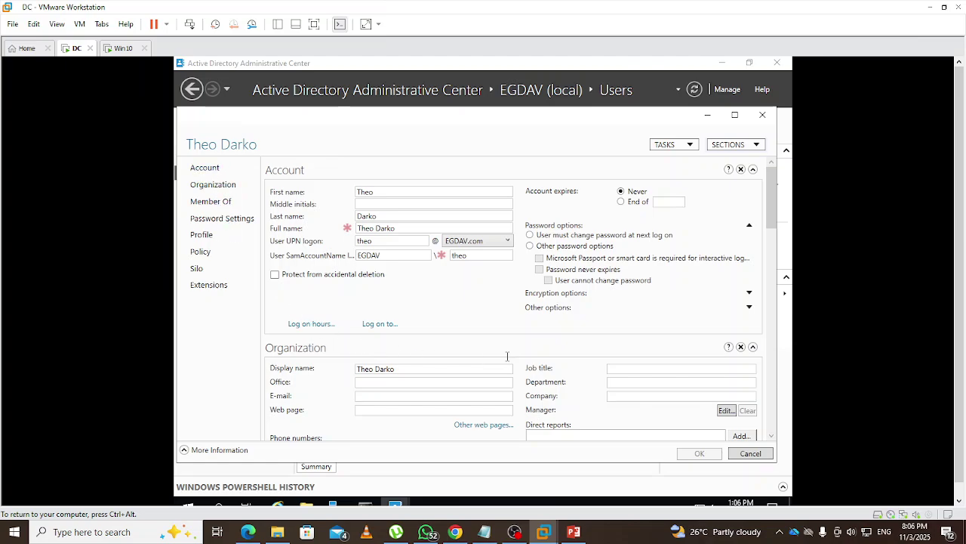
{"action": "scroll", "coordinate": [508, 356], "scroll_direction": "down", "scroll_amount": 3}
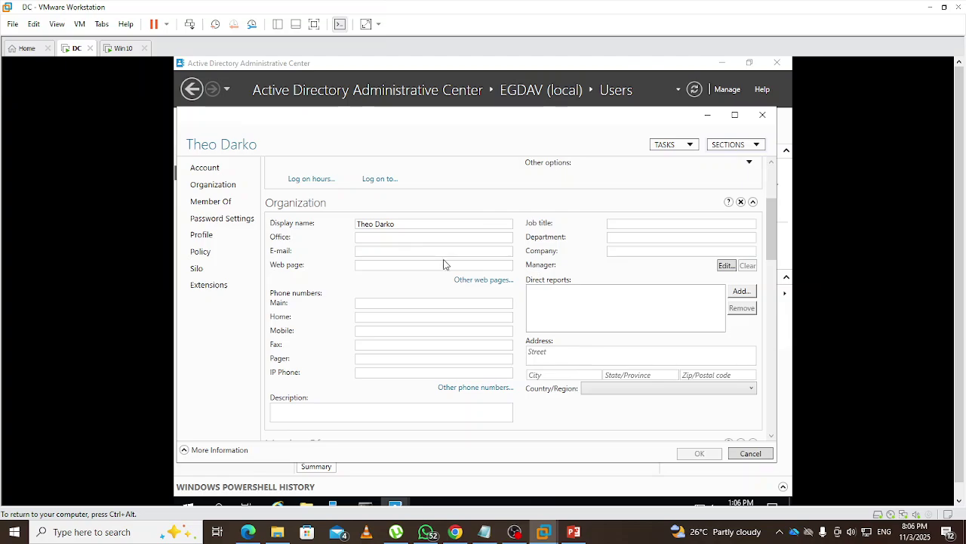
{"action": "scroll", "coordinate": [444, 264], "scroll_direction": "up", "scroll_amount": 3}
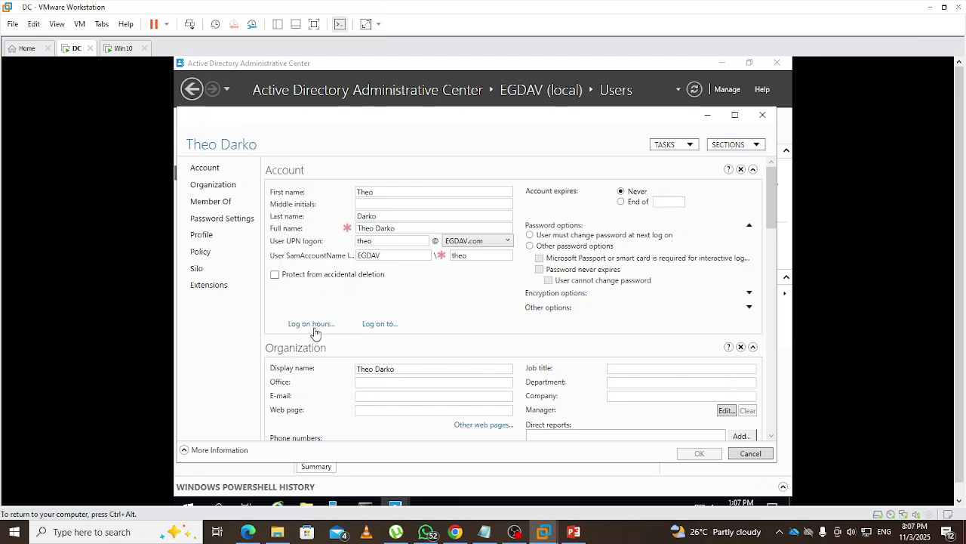
Bring up the user's Log on hours grid and select all of Sunday's hours
{"action": "left_click", "coordinate": [313, 325]}
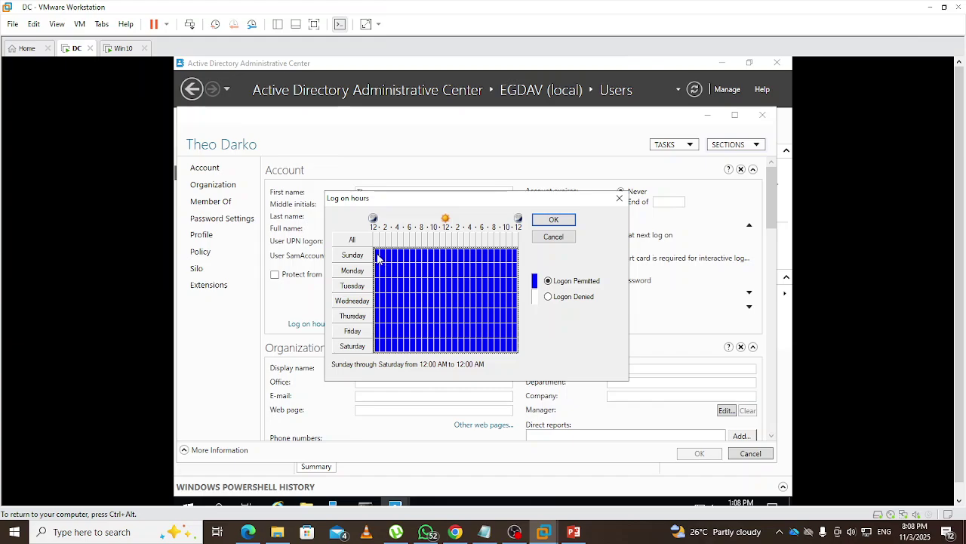
{"action": "left_click_drag", "start_coordinate": [377, 258], "coordinate": [520, 257]}
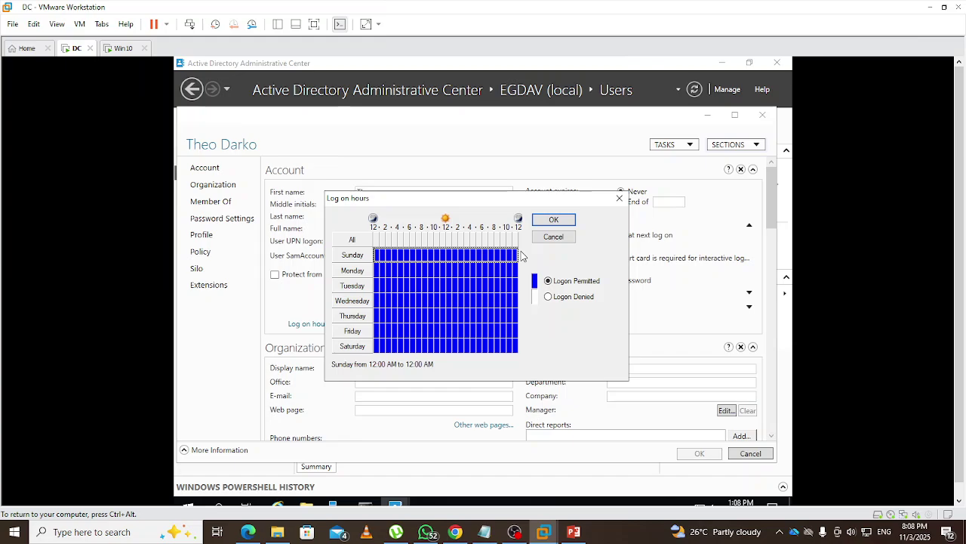
Deny logon for all Sunday, Monday–Saturday midnight to 8 AM, and Saturday 8 AM to midnight
{"action": "left_click", "coordinate": [549, 297]}
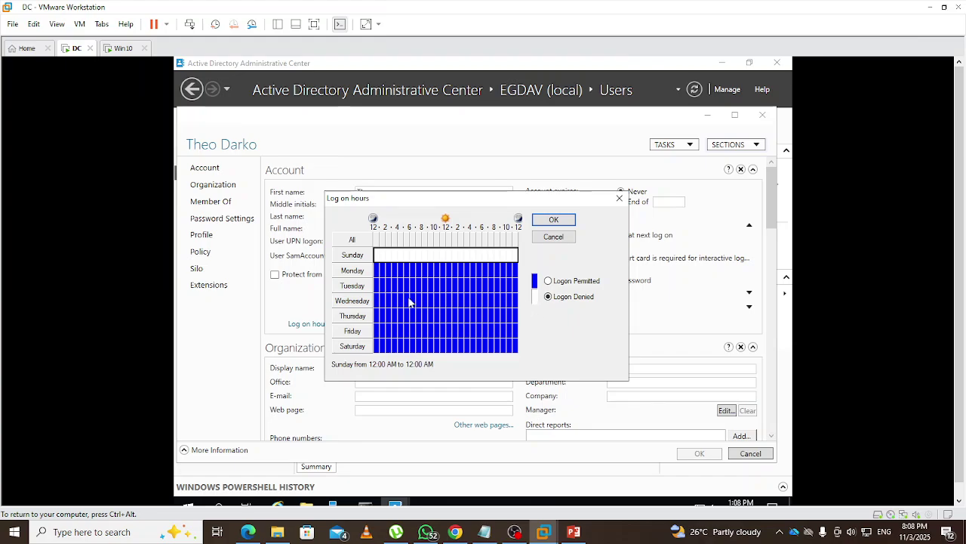
{"action": "left_click", "coordinate": [377, 271]}
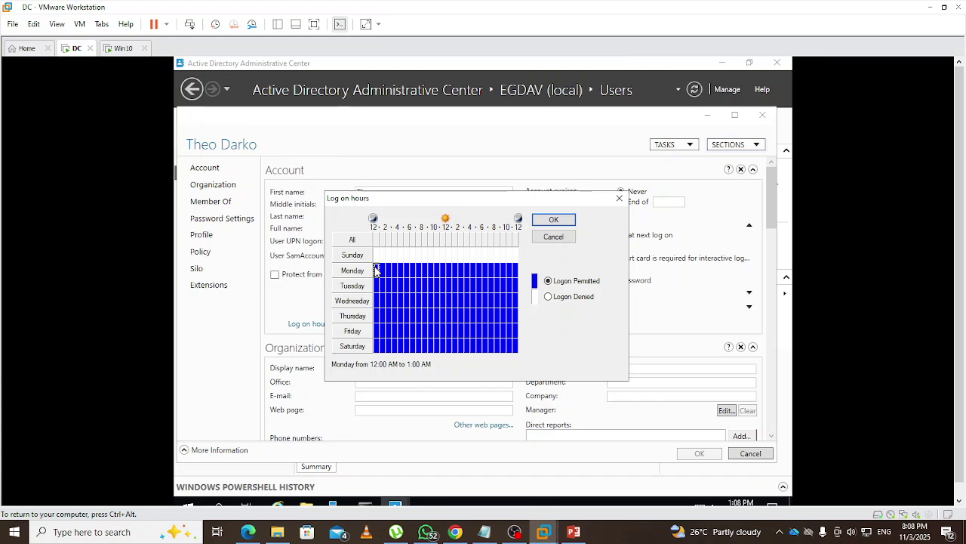
{"action": "left_click_drag", "start_coordinate": [376, 270], "coordinate": [419, 271]}
{"action": "left_click_drag", "start_coordinate": [420, 273], "coordinate": [417, 347]}
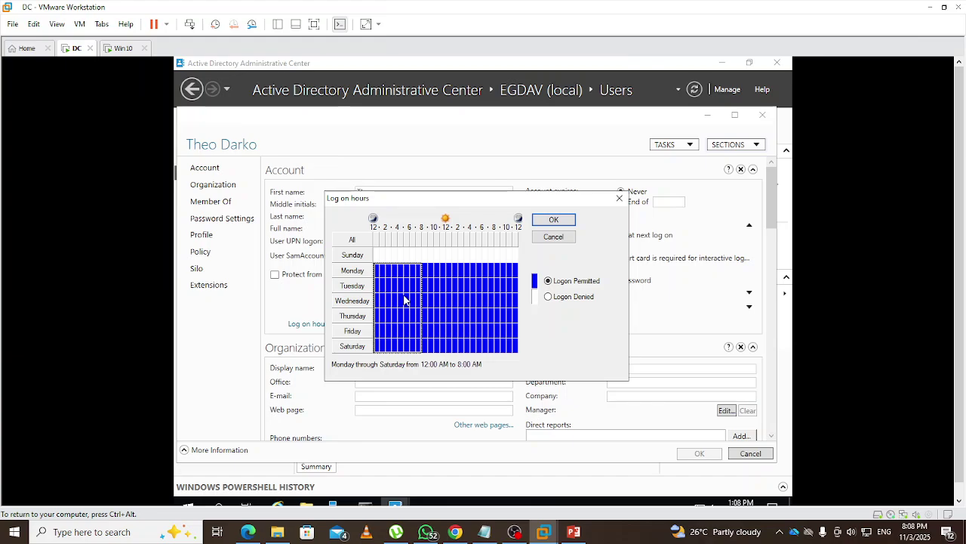
{"action": "left_click", "coordinate": [551, 296]}
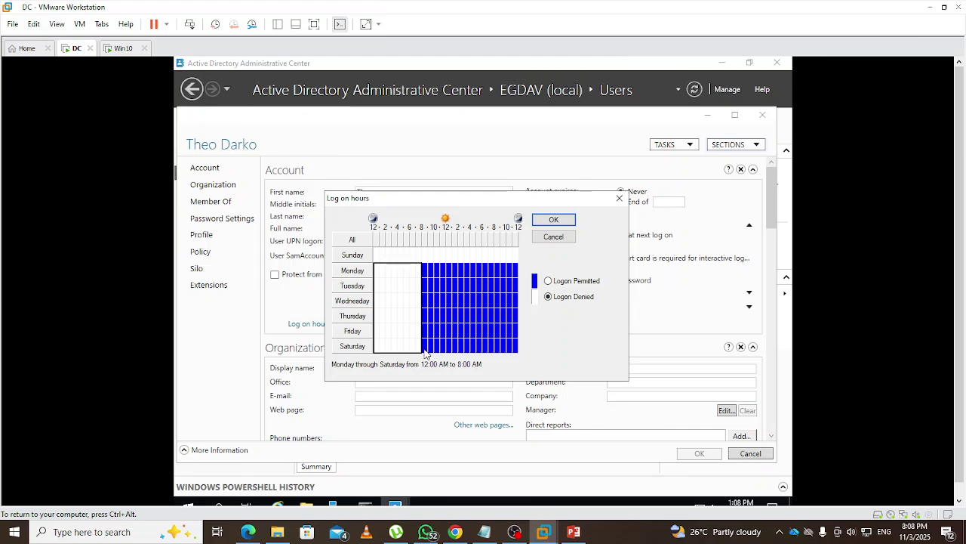
{"action": "left_click_drag", "start_coordinate": [424, 351], "coordinate": [518, 348]}
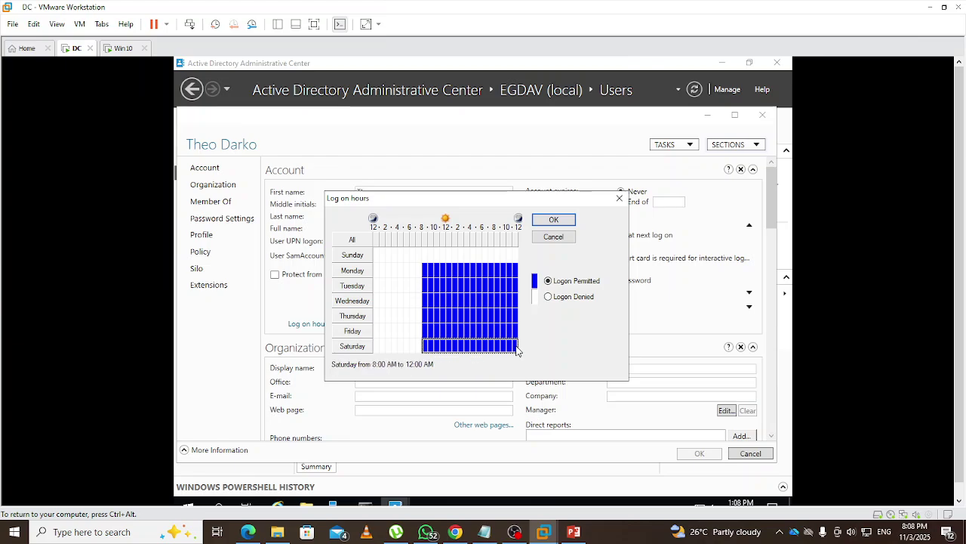
{"action": "left_click", "coordinate": [548, 296]}
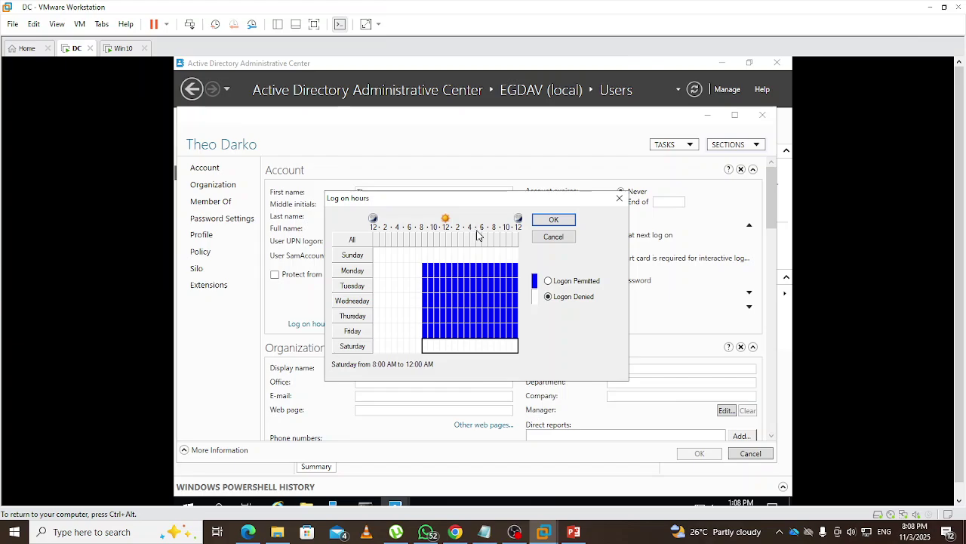
Deny logon Monday–Friday from 5 PM to midnight
{"action": "left_click", "coordinate": [481, 270]}
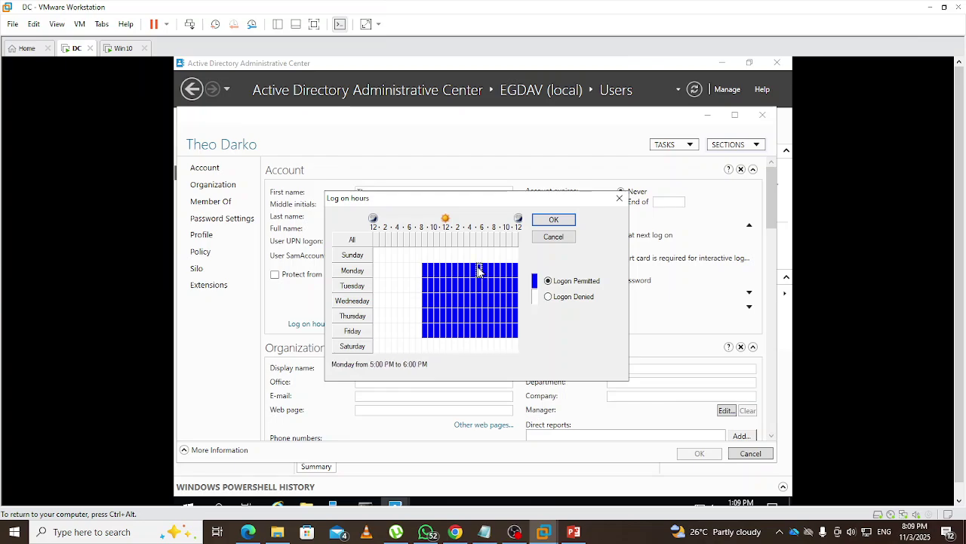
{"action": "left_click_drag", "start_coordinate": [481, 270], "coordinate": [518, 333]}
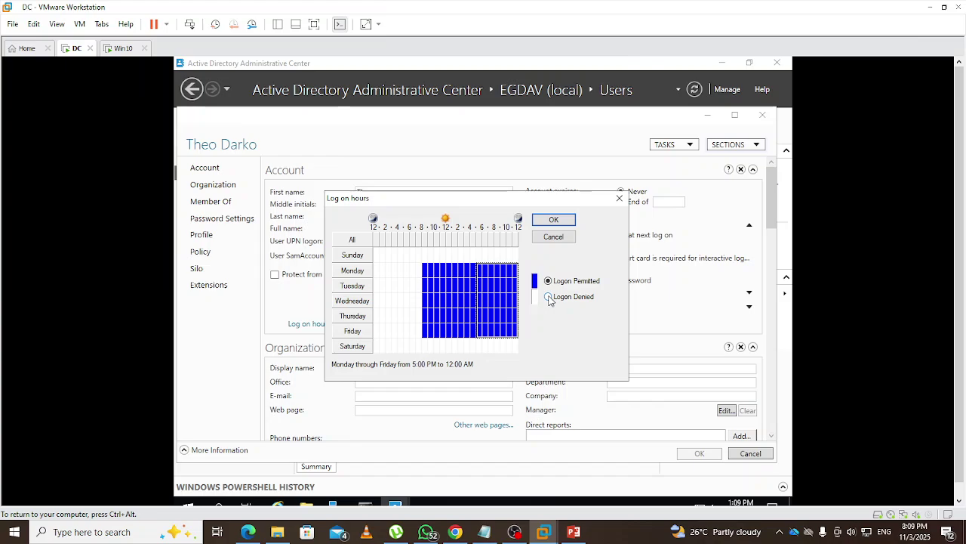
{"action": "left_click", "coordinate": [549, 297]}
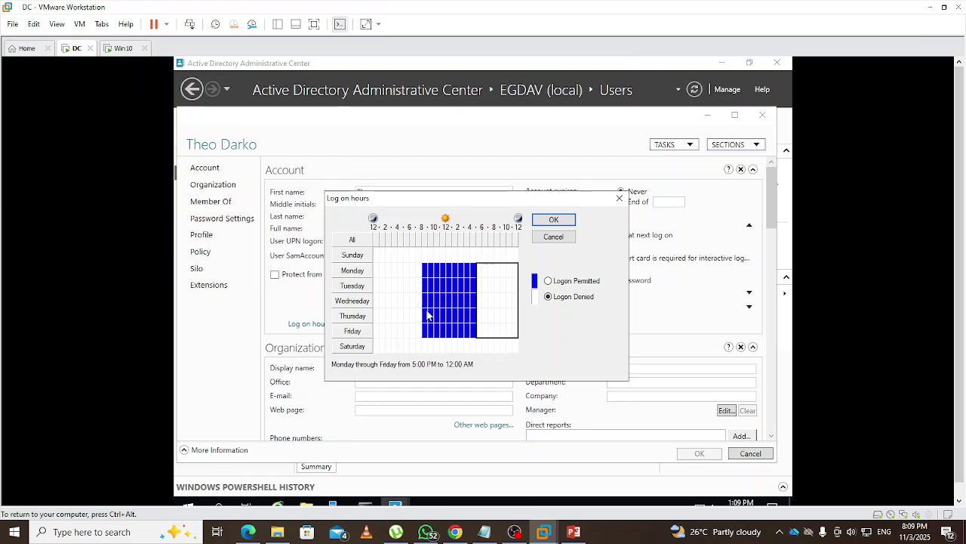
Confirm Monday 8 AM–5 PM is still permitted and save the logon hours schedule
{"action": "left_click", "coordinate": [429, 273]}
{"action": "left_click", "coordinate": [424, 272]}
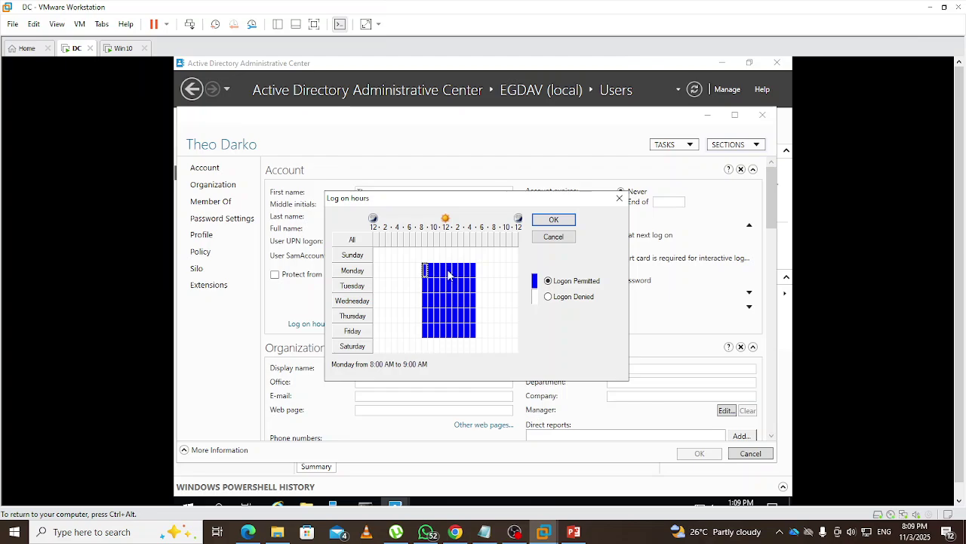
{"action": "left_click_drag", "start_coordinate": [425, 273], "coordinate": [471, 278]}
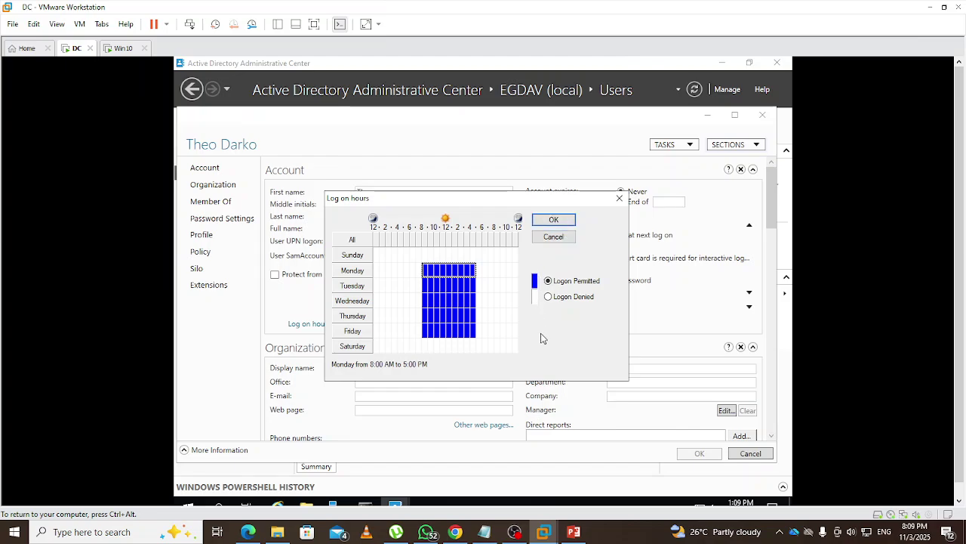
{"action": "left_click", "coordinate": [568, 219]}
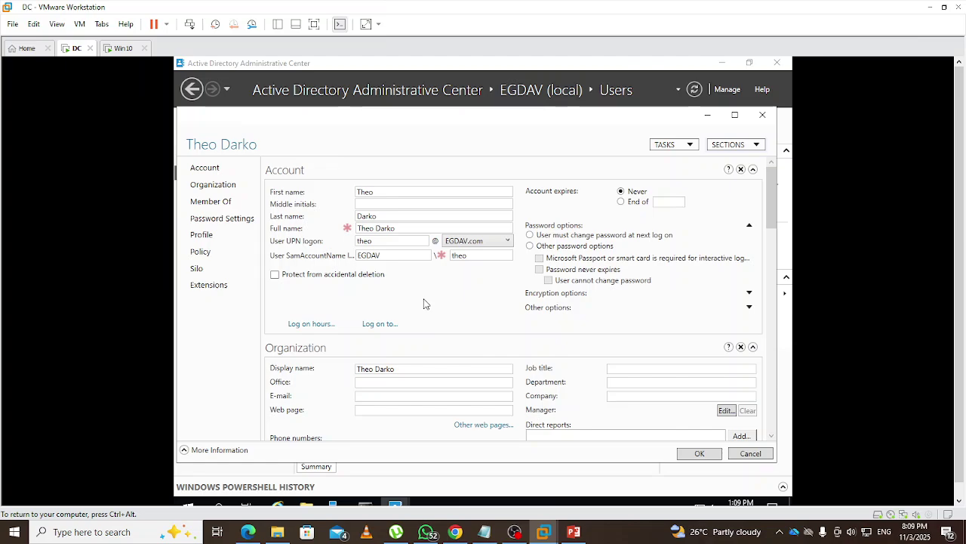
Allow logon only to the following computers and add WIN-10 to the list
{"action": "left_click", "coordinate": [379, 325]}
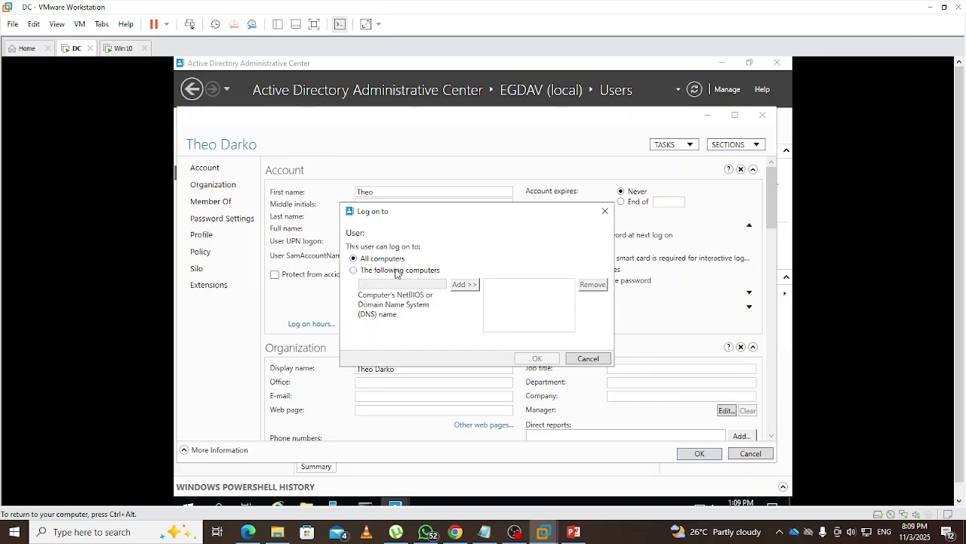
{"action": "left_click", "coordinate": [363, 272]}
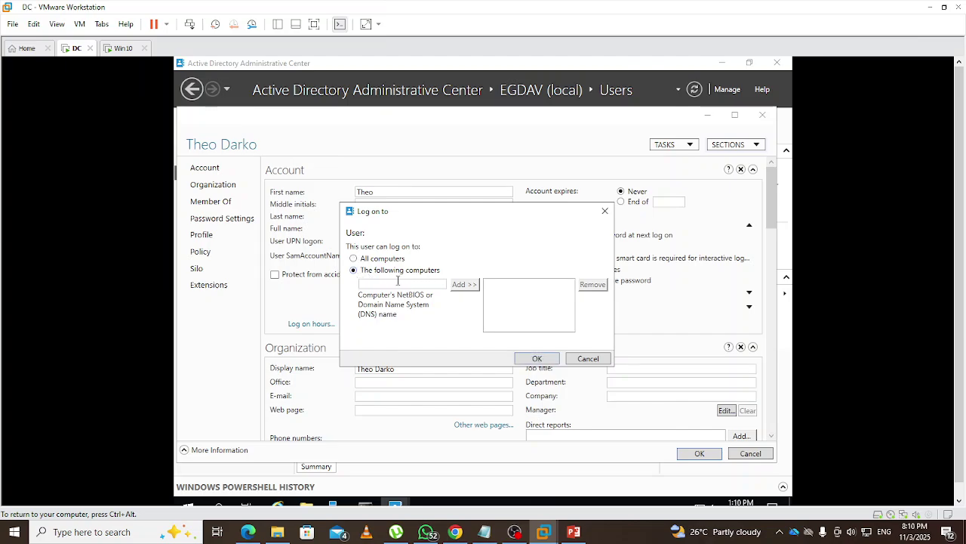
{"action": "left_click", "coordinate": [398, 281]}
{"action": "type", "text": "WIN"}
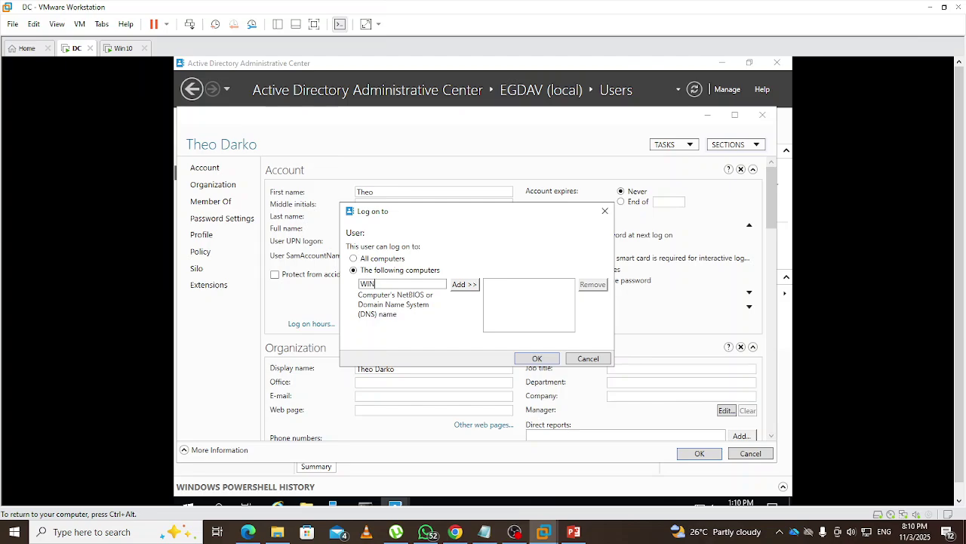
{"action": "type", "text": "-10"}
{"action": "left_click", "coordinate": [460, 284]}
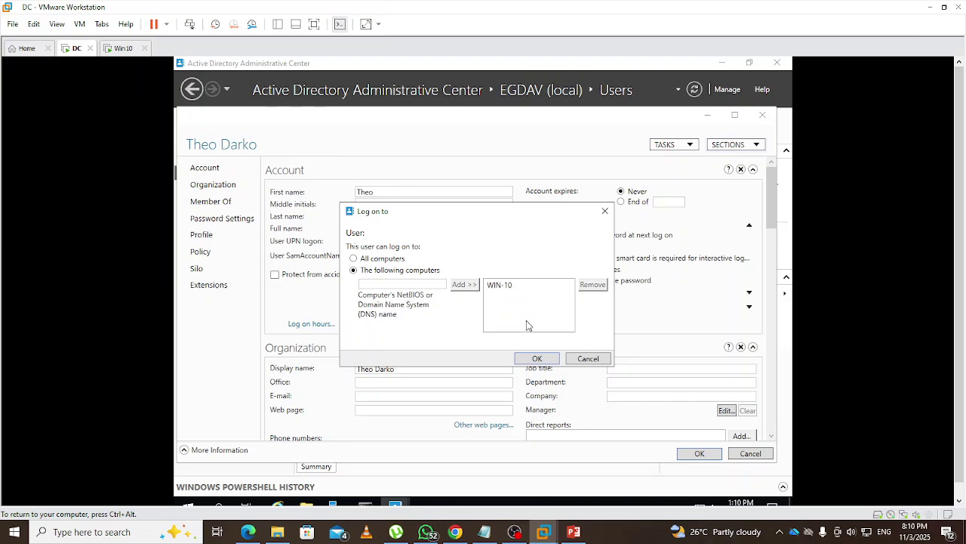
Close the Log on to dialog and save the user's properties with OK
{"action": "left_click", "coordinate": [586, 359]}
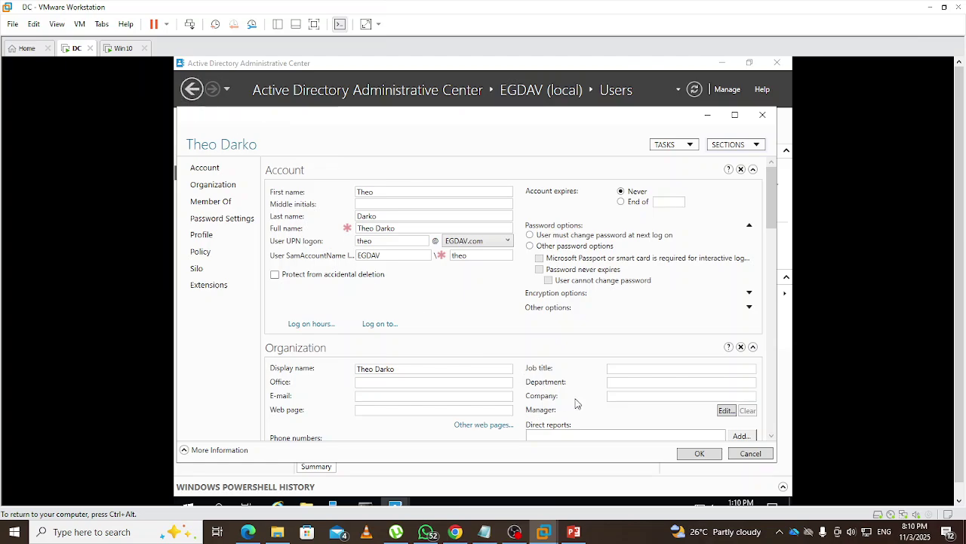
{"action": "left_click", "coordinate": [699, 452]}
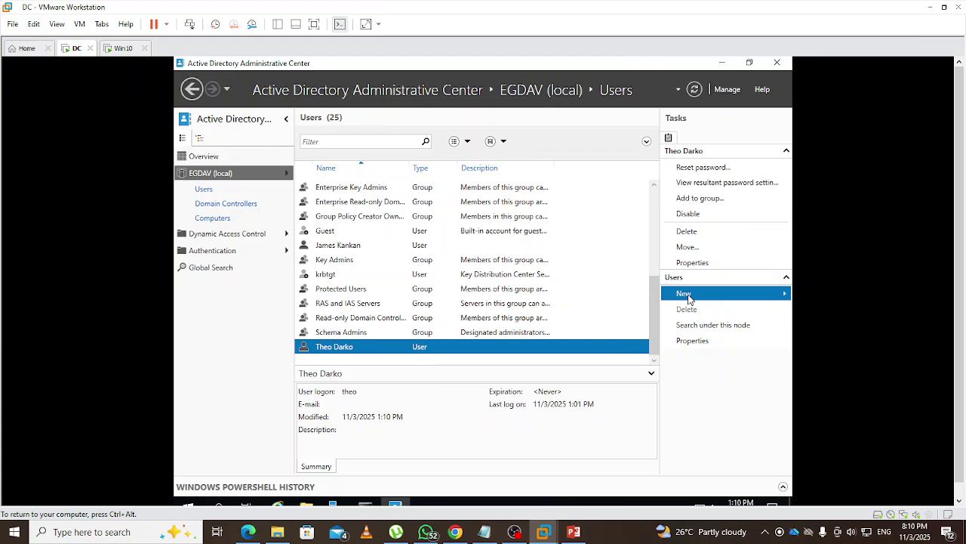
Choose New > User from the Users Tasks pane to get a blank Create User form
{"action": "left_click", "coordinate": [688, 297]}
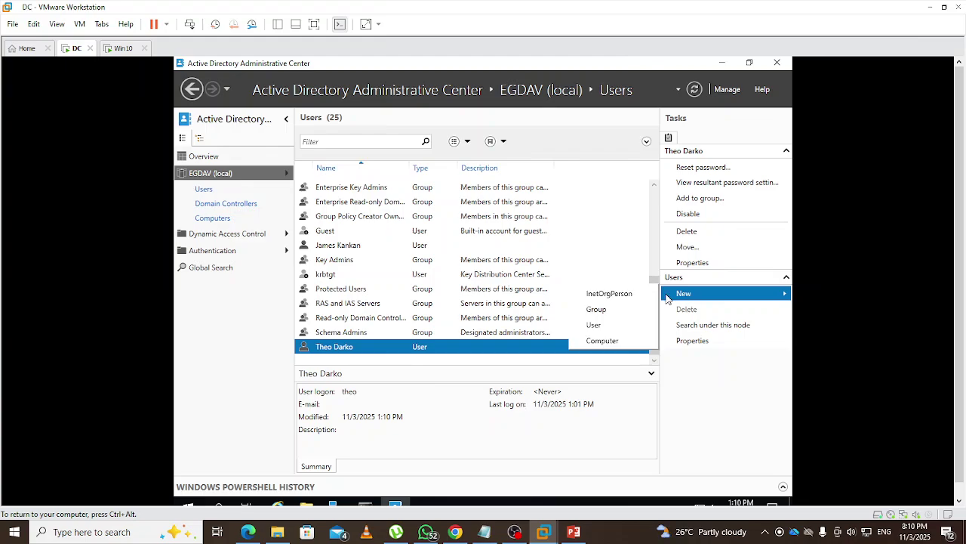
{"action": "left_click", "coordinate": [600, 329]}
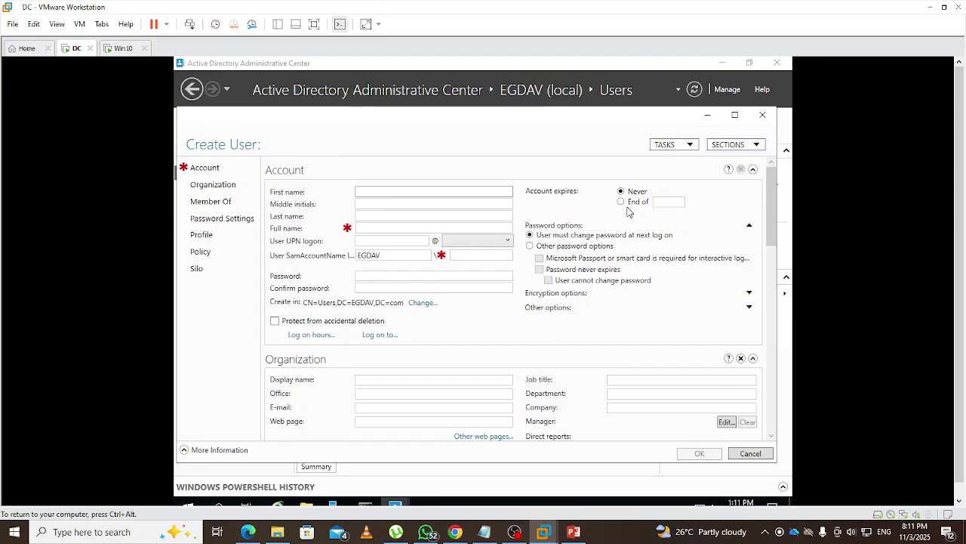
{"action": "scroll", "coordinate": [471, 378], "scroll_direction": "down", "scroll_amount": 3}
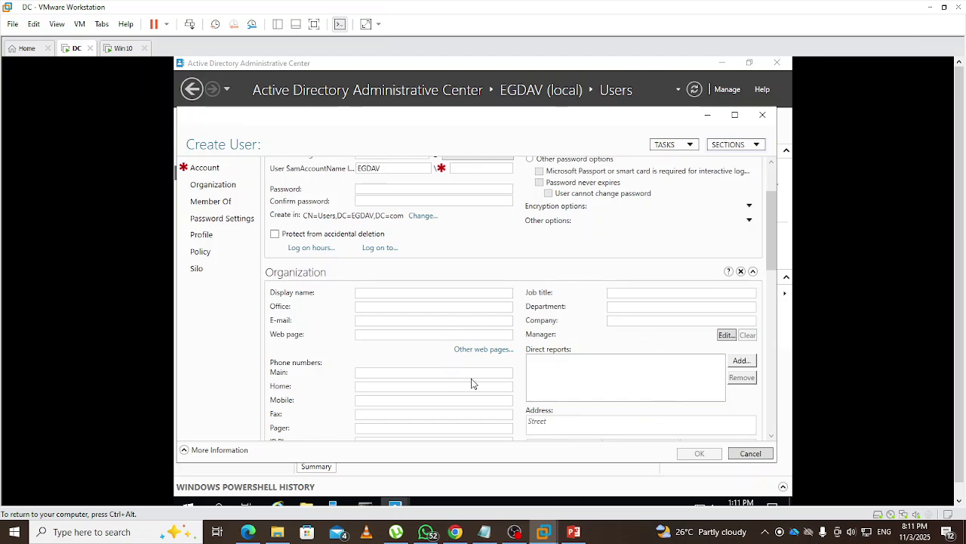
{"action": "scroll", "coordinate": [472, 384], "scroll_direction": "up", "scroll_amount": 3}
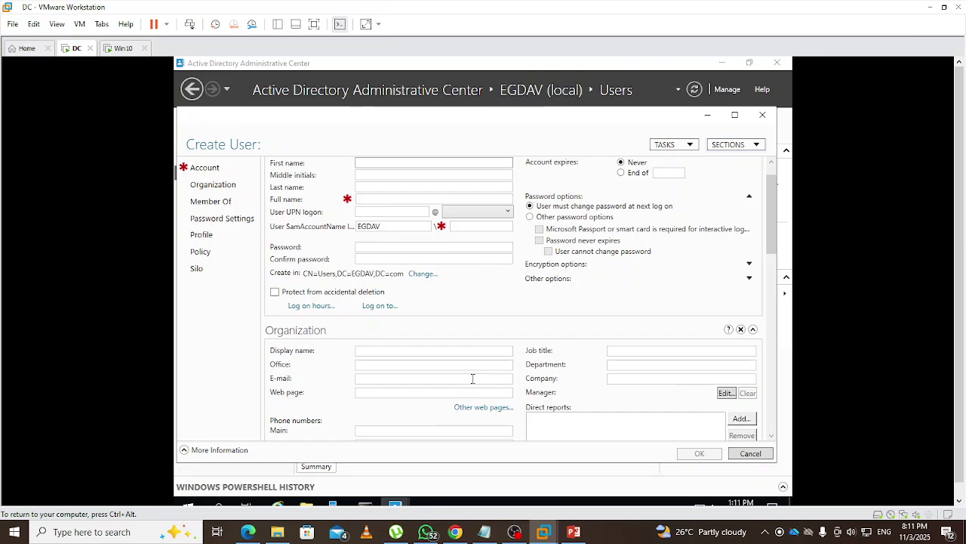